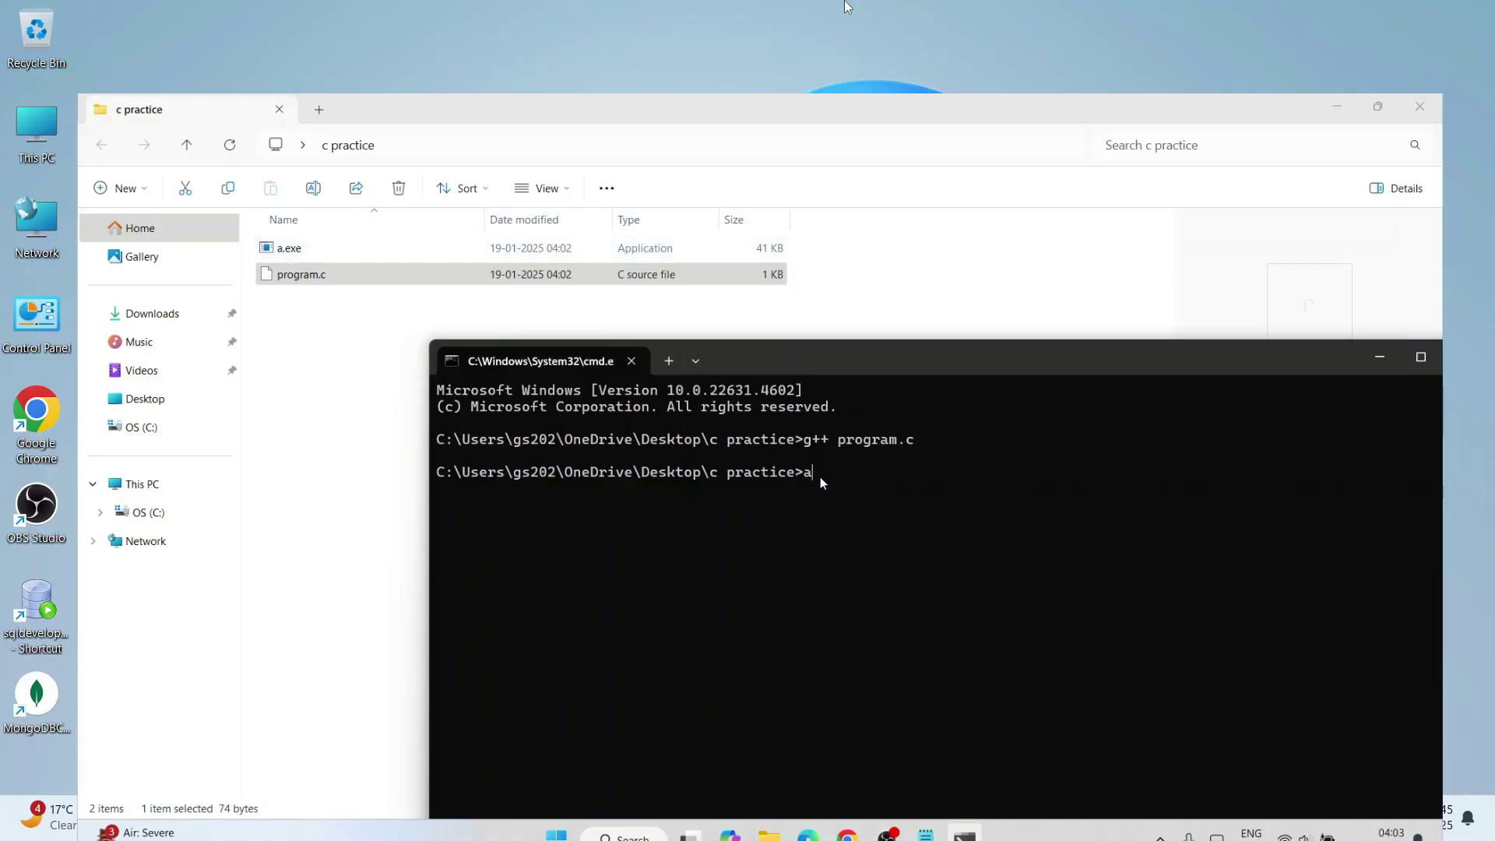
Run a.exe so it prints 'hello world', then select and deselect the output
key("Return")
left_click_drag(572, 490, 415, 451)
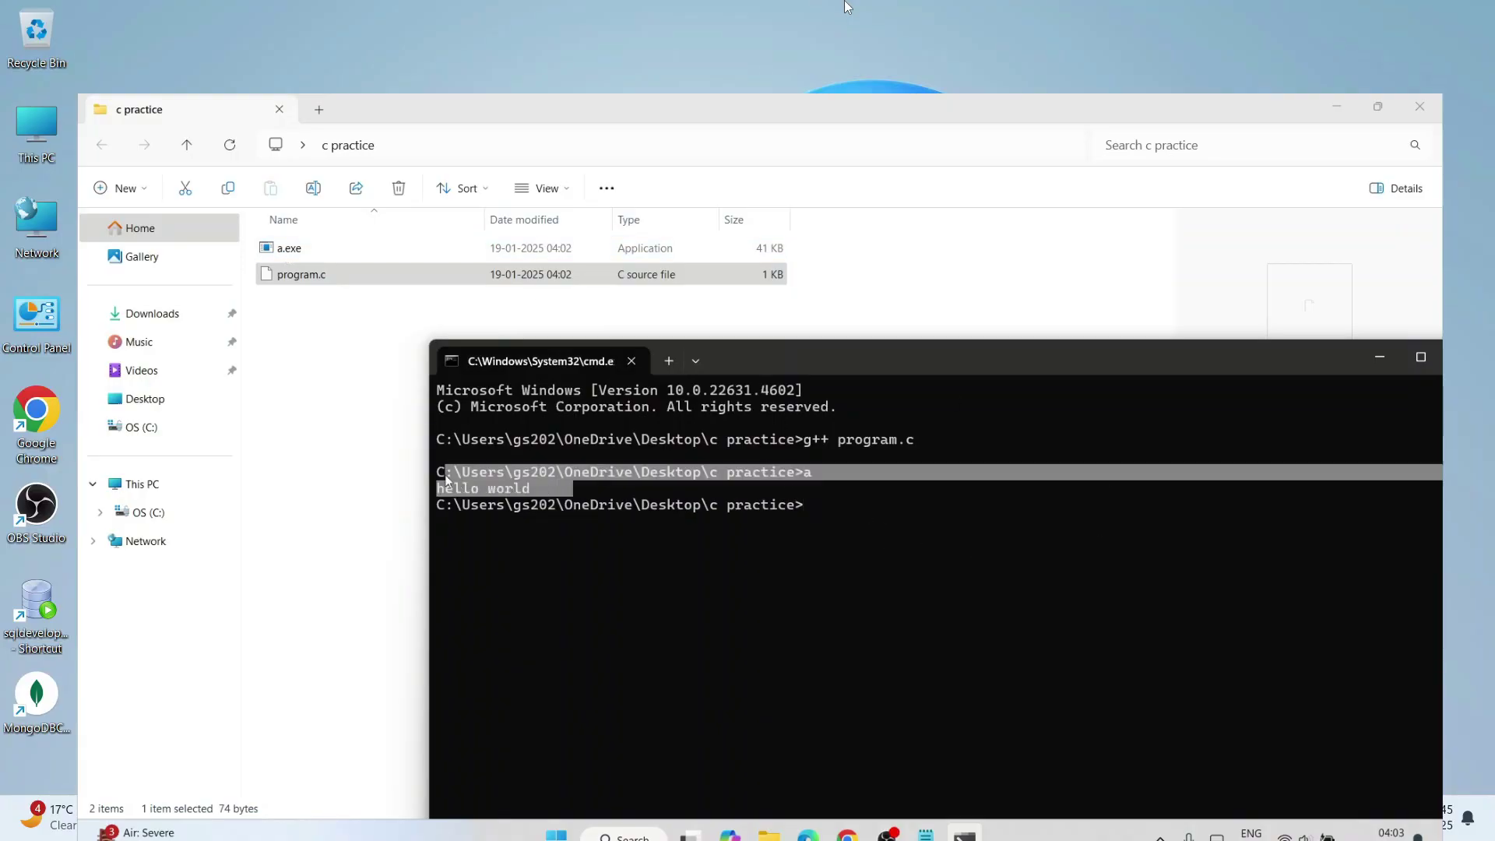
left_click(622, 489)
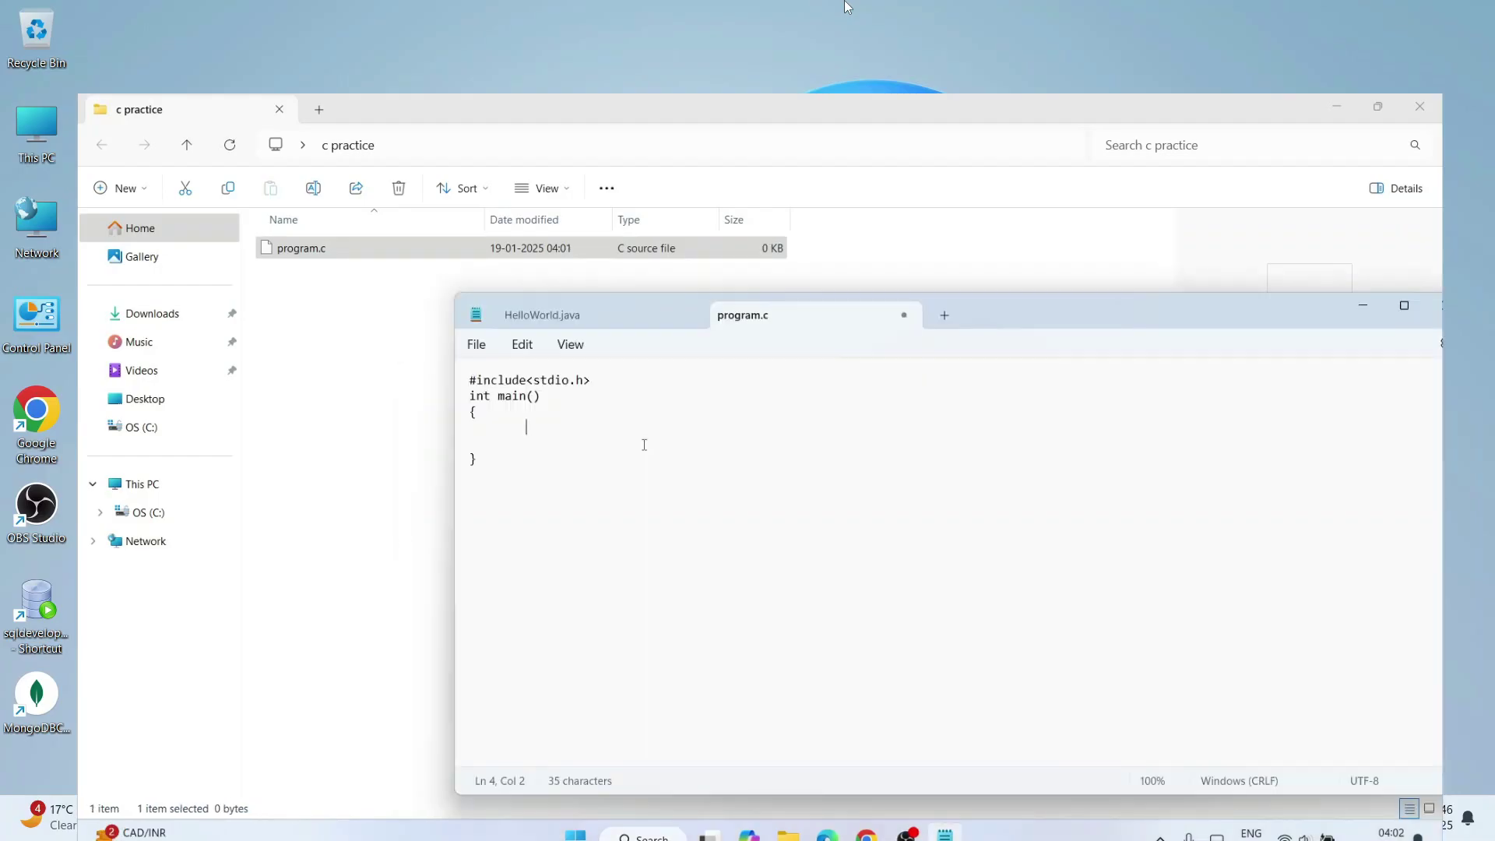
type("printf")
type("(")
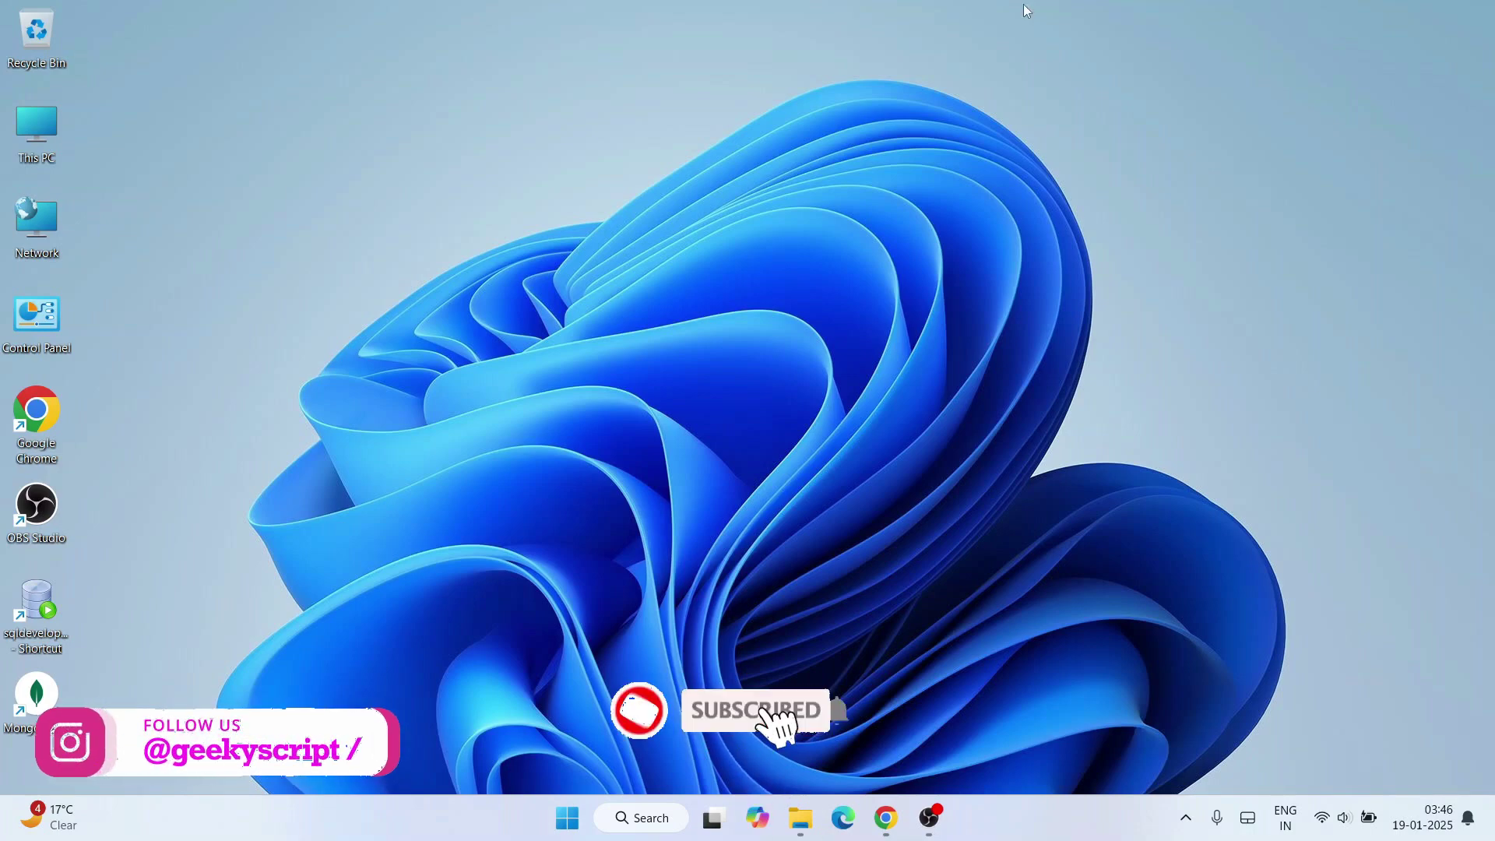
Search the web in Chrome for 'mingw download'
left_click(888, 817)
left_click(416, 54)
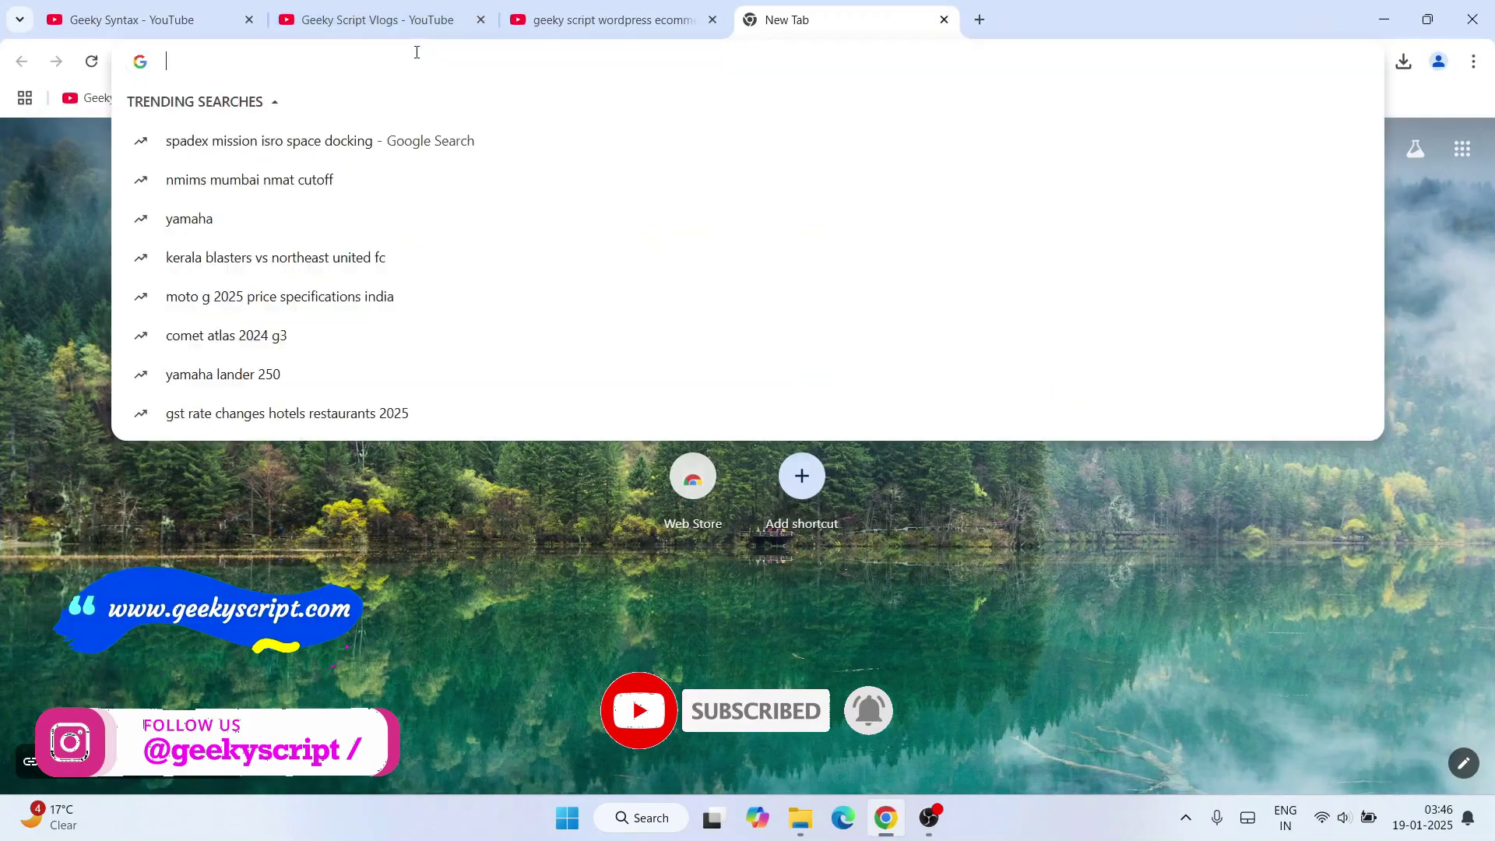
type("mingw")
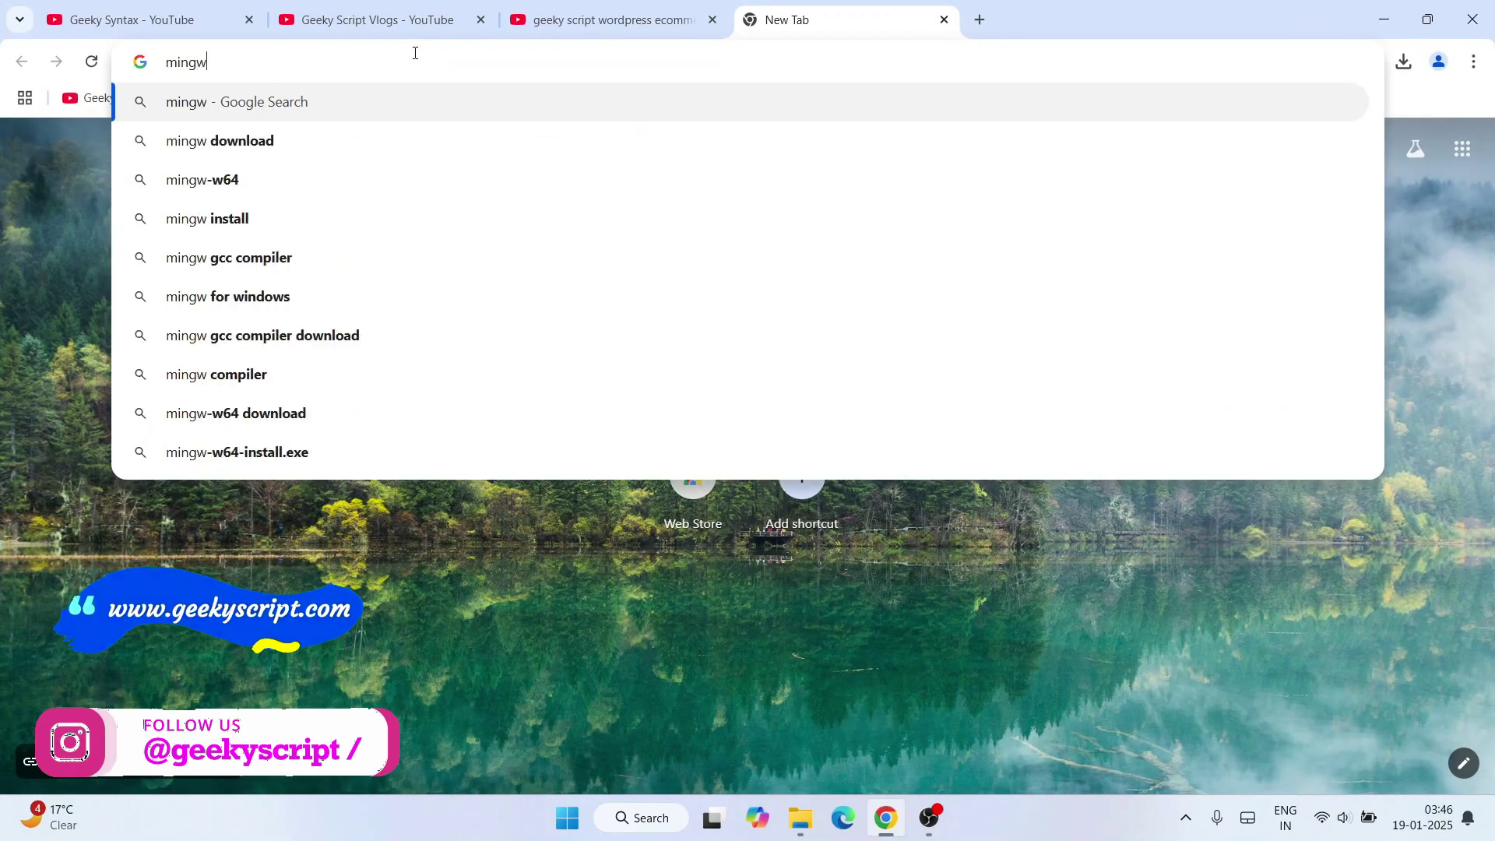
key("Down")
key("Return")
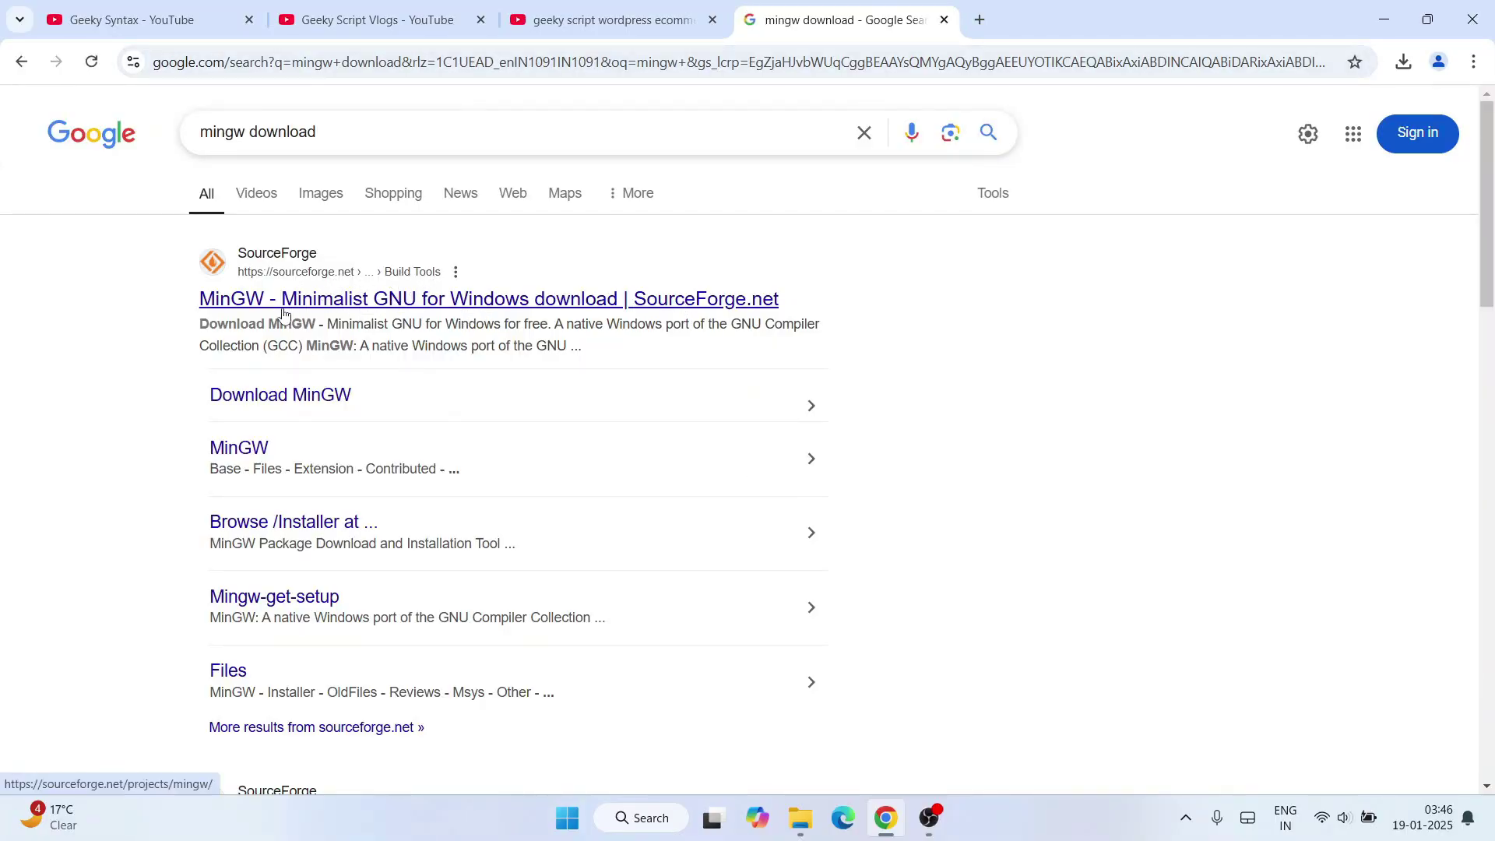
Download mingw-get-setup.exe from the SourceForge MinGW project page and launch it
left_click(284, 309)
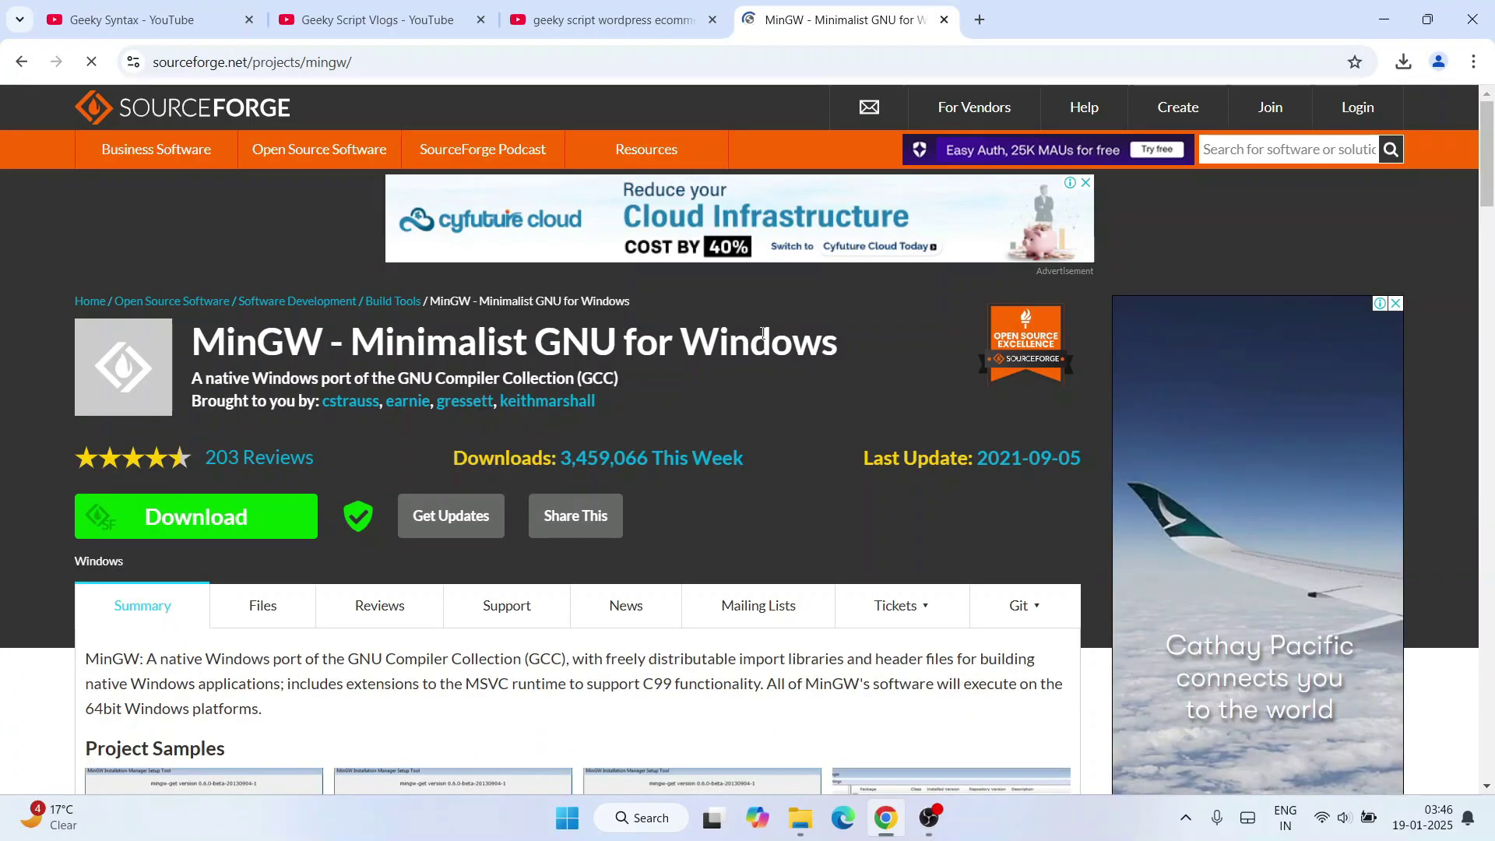
left_click(196, 519)
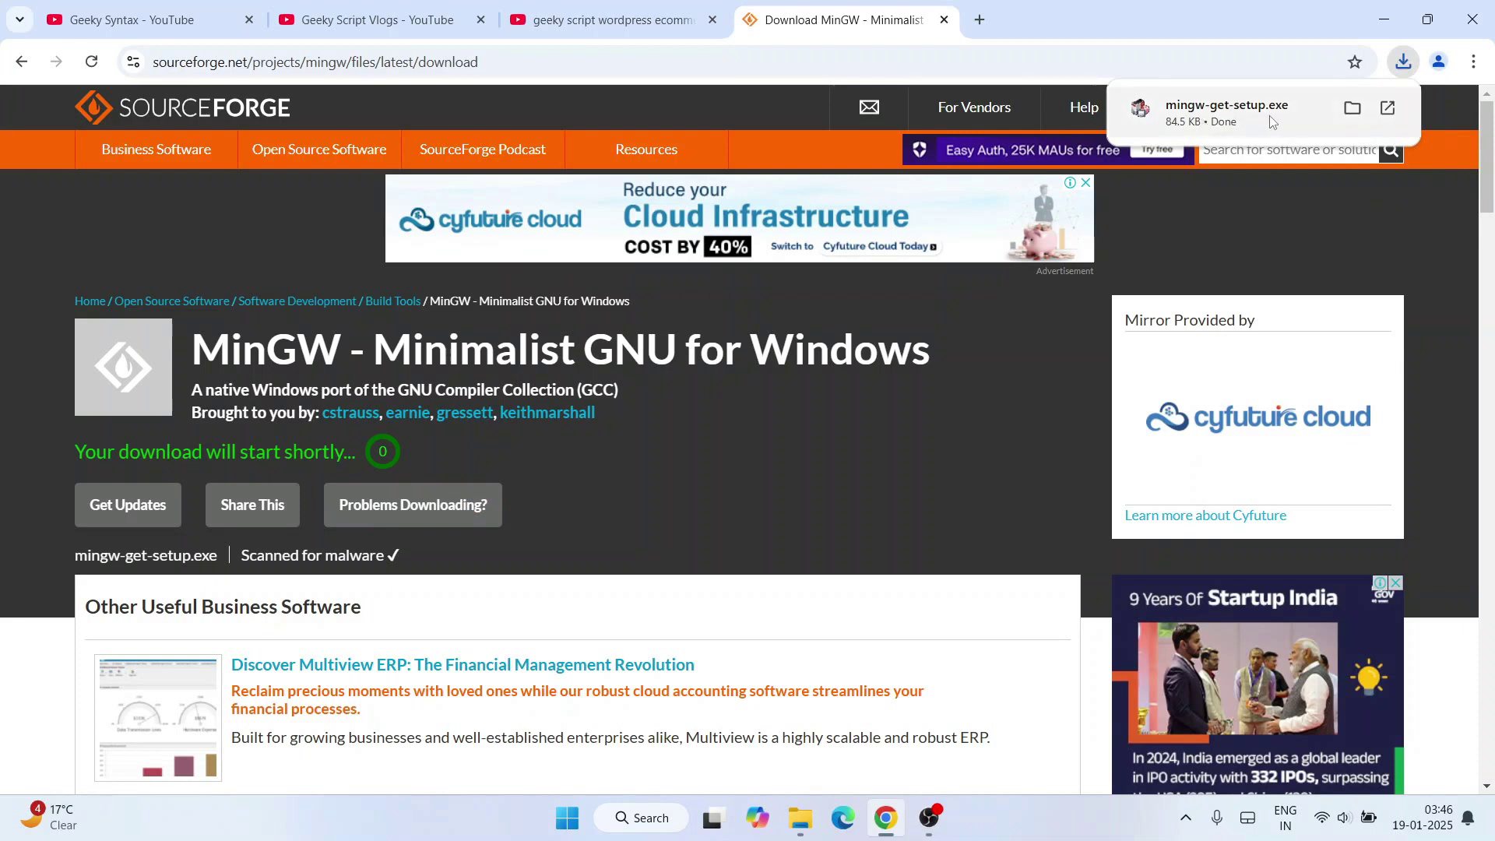
left_click(1226, 113)
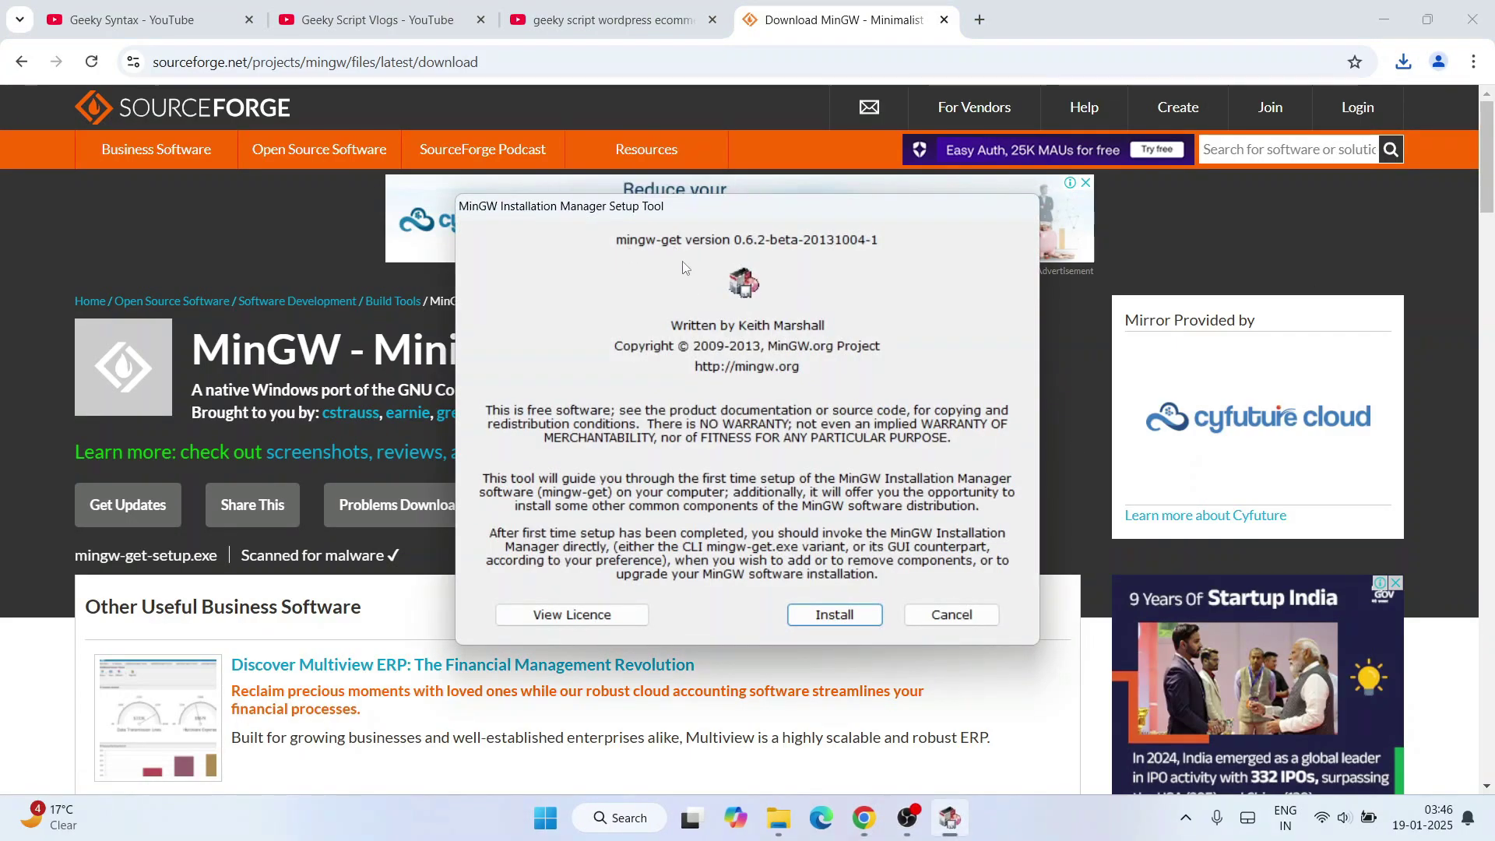
Install the MinGW installation manager into C:\MinGW with default options and open it
left_click(1383, 20)
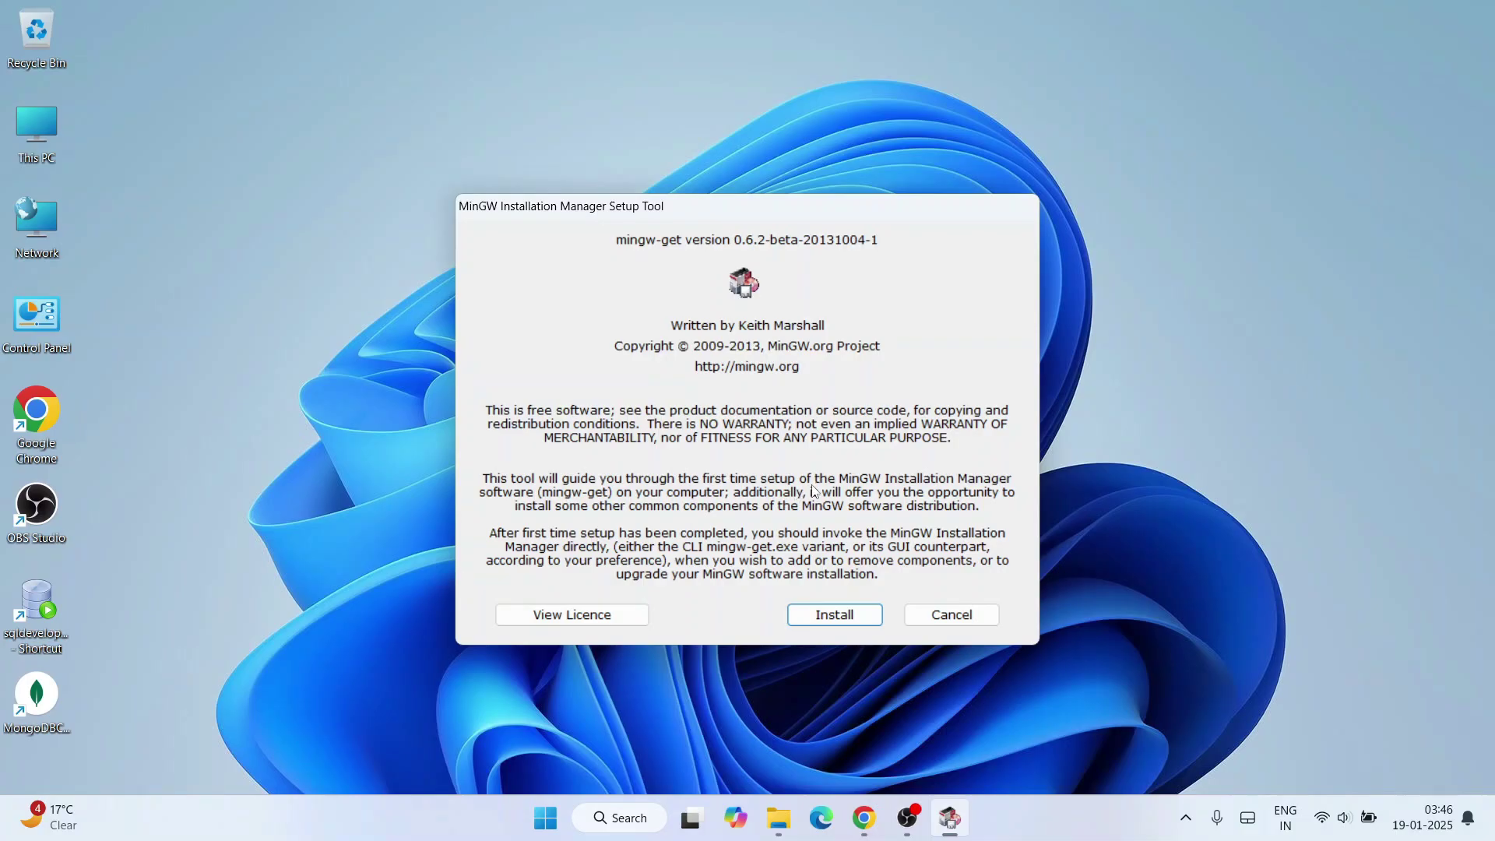
left_click(854, 623)
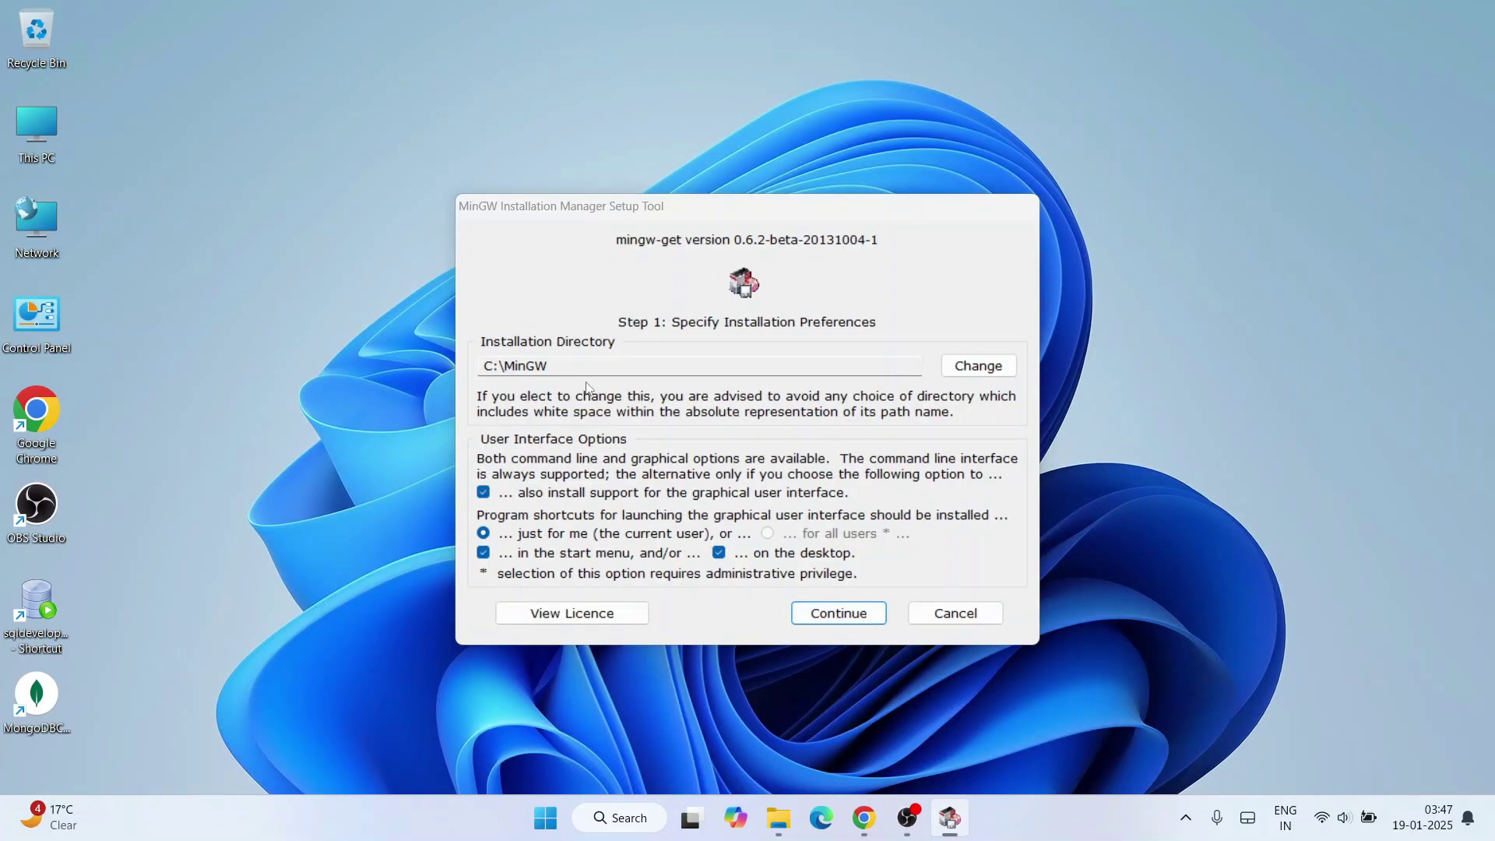
left_click(553, 368)
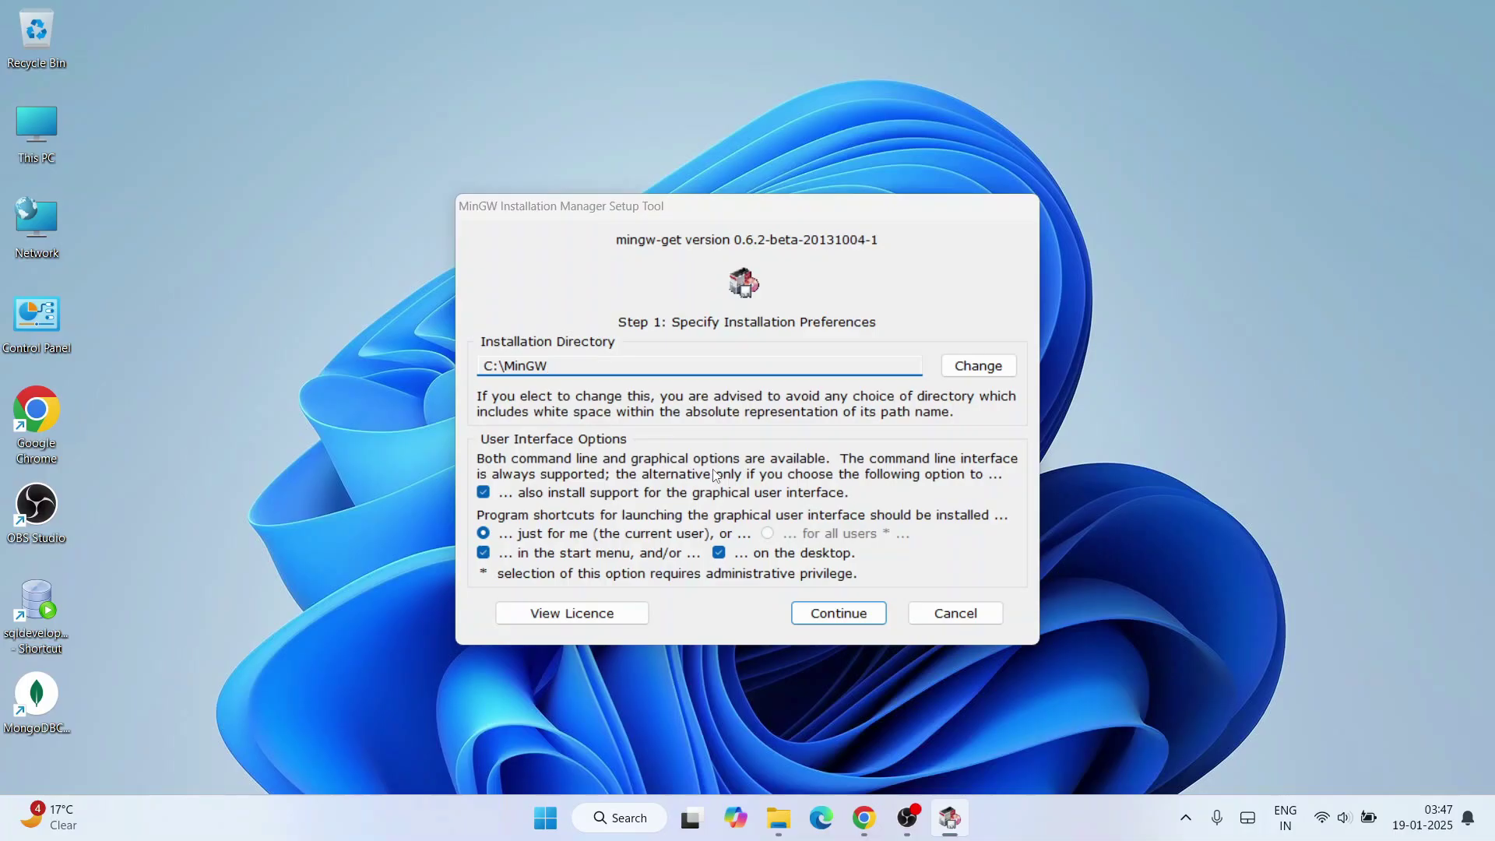
left_click(859, 610)
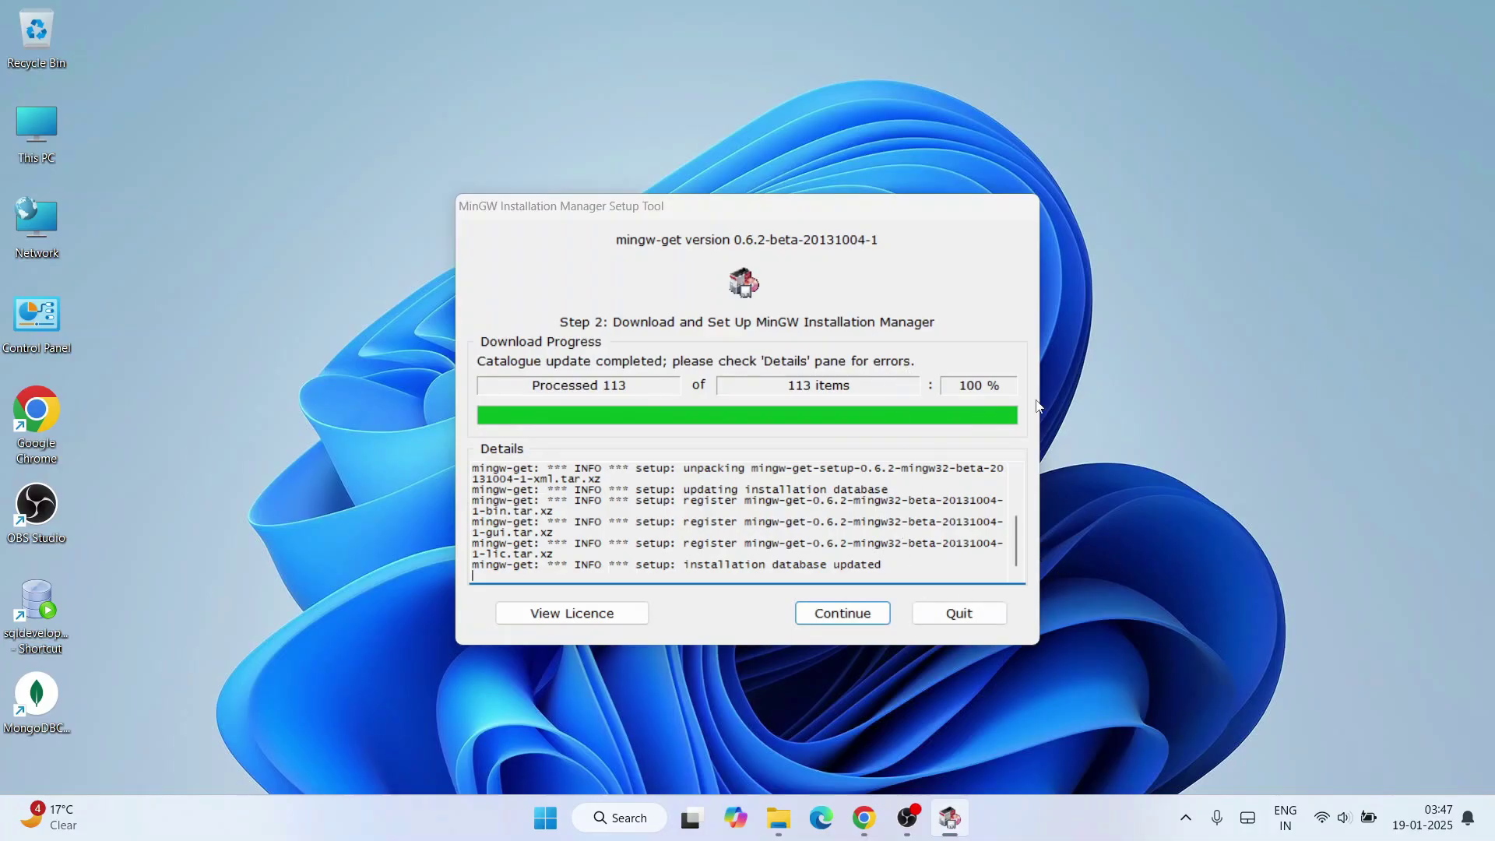
left_click(852, 625)
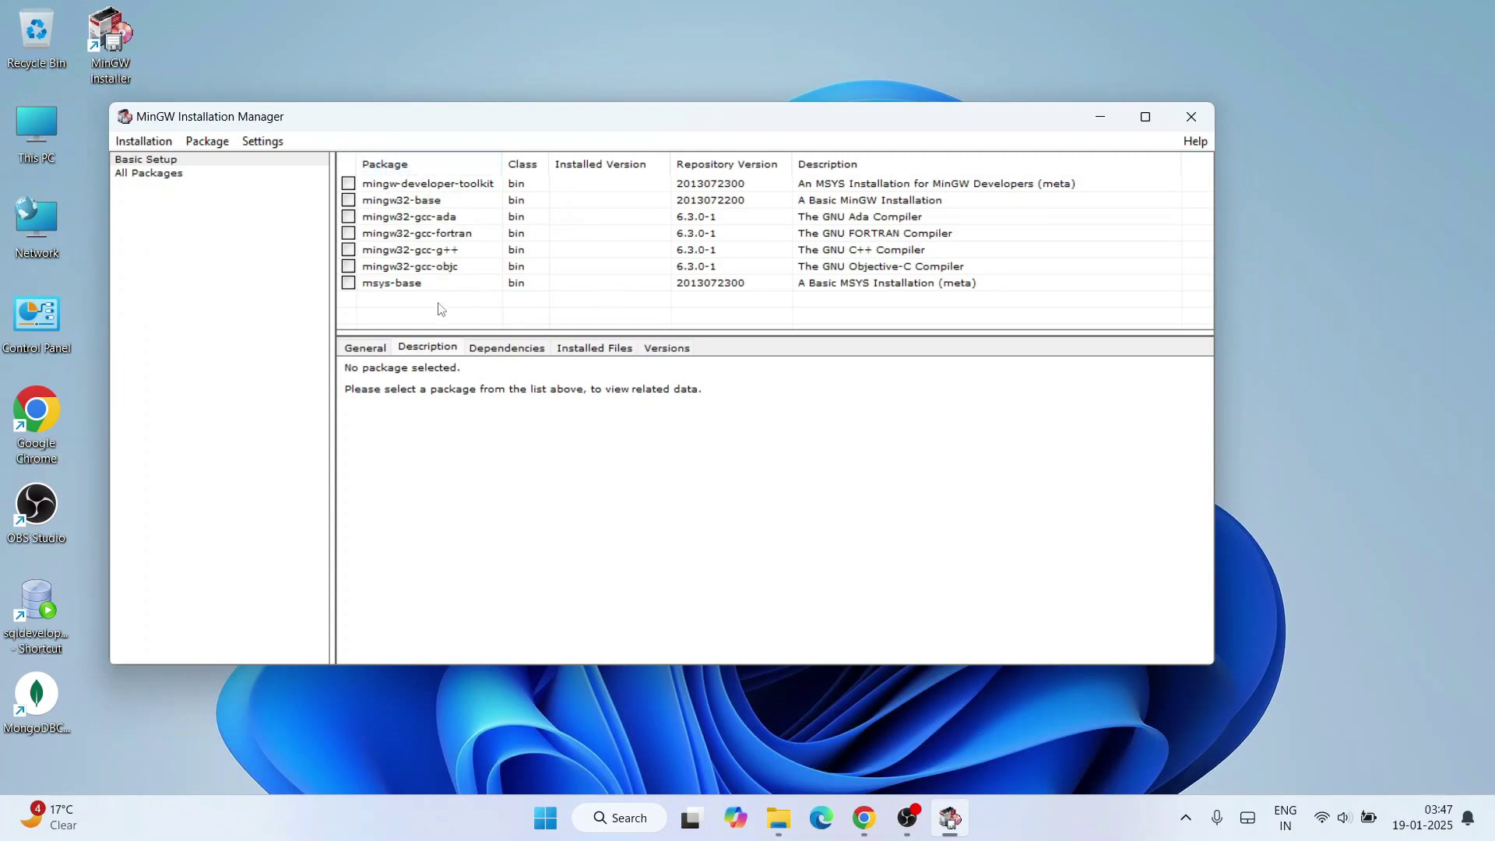
Mark mingw-developer-toolkit, mingw32-base, mingw32-gcc-ada and mingw32-gcc-fortran for installation
left_click(347, 187)
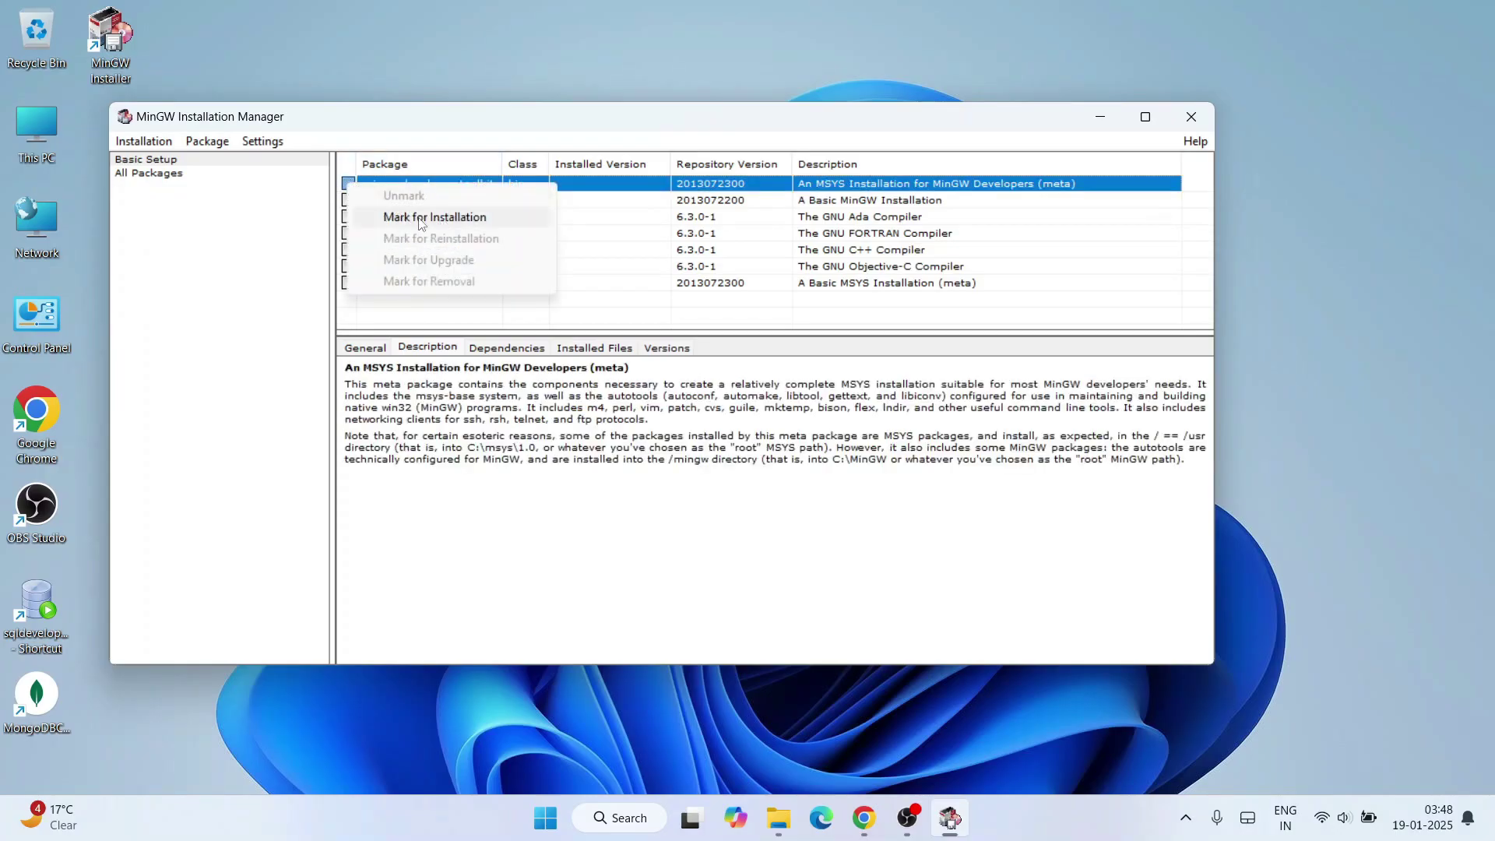
left_click(442, 222)
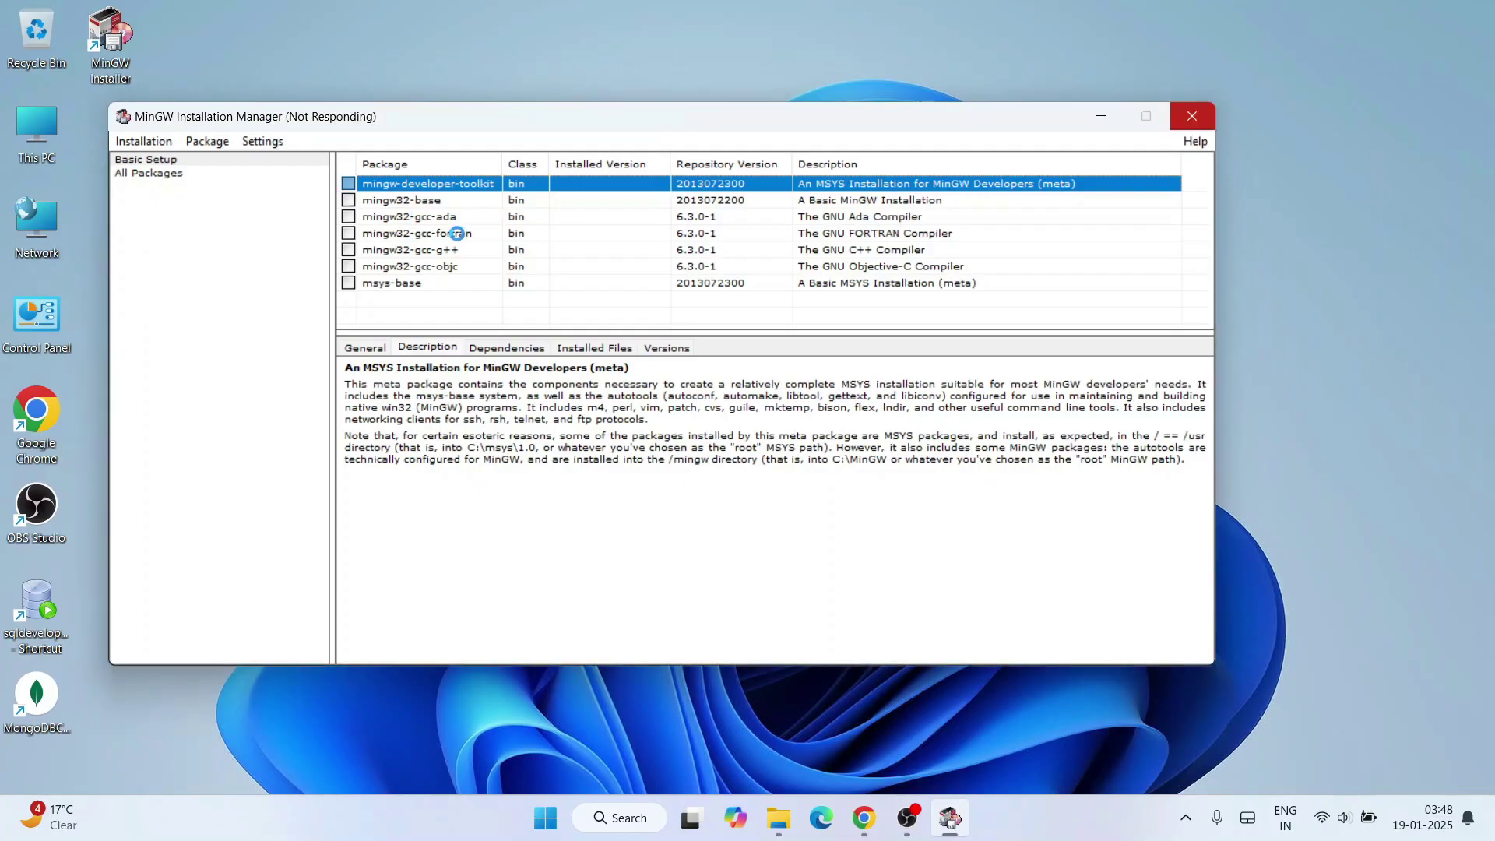
left_click(416, 238)
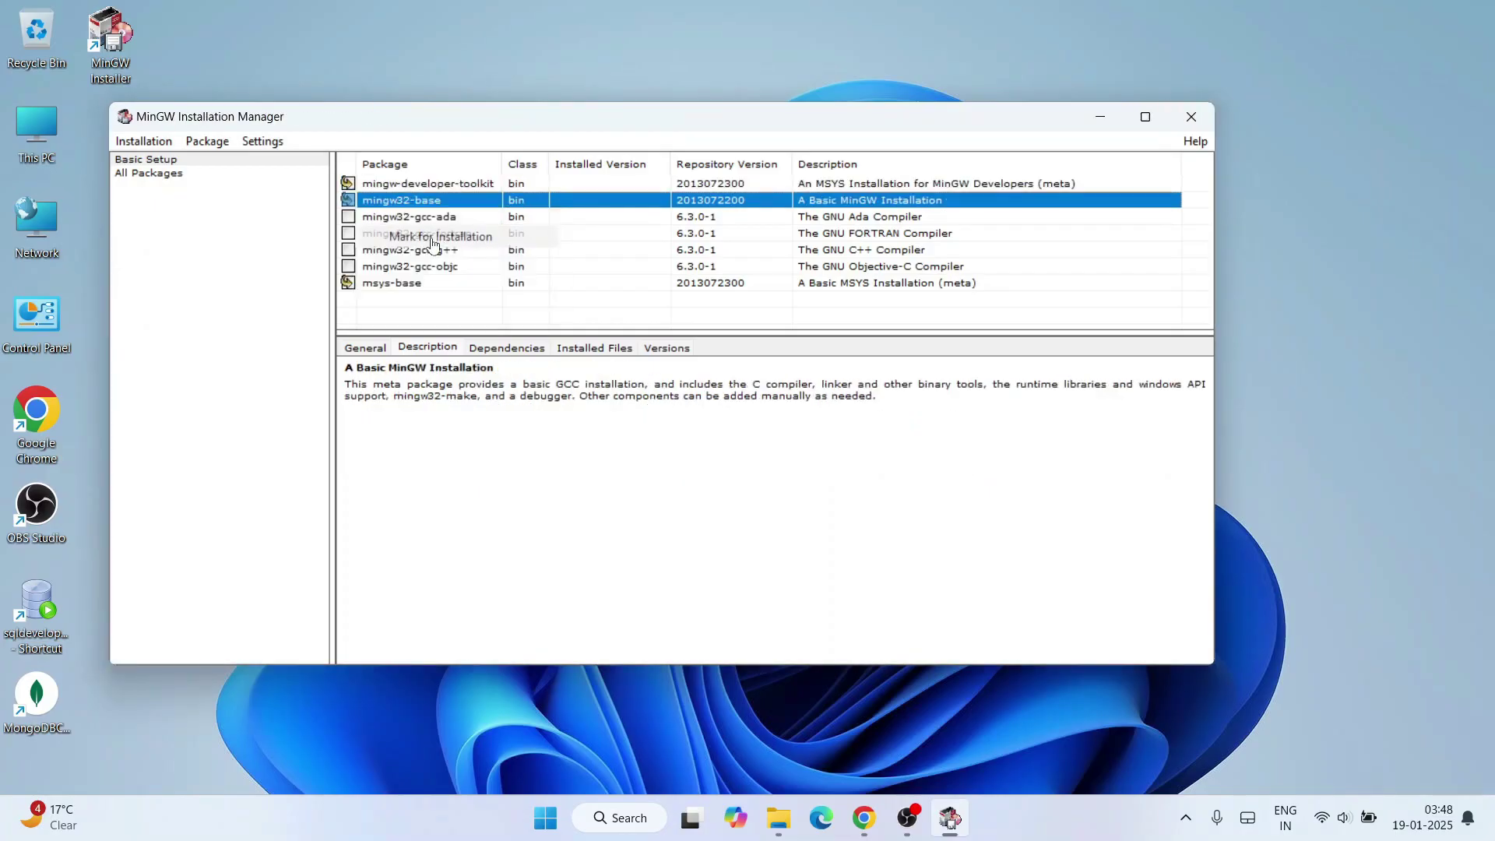
left_click(348, 218)
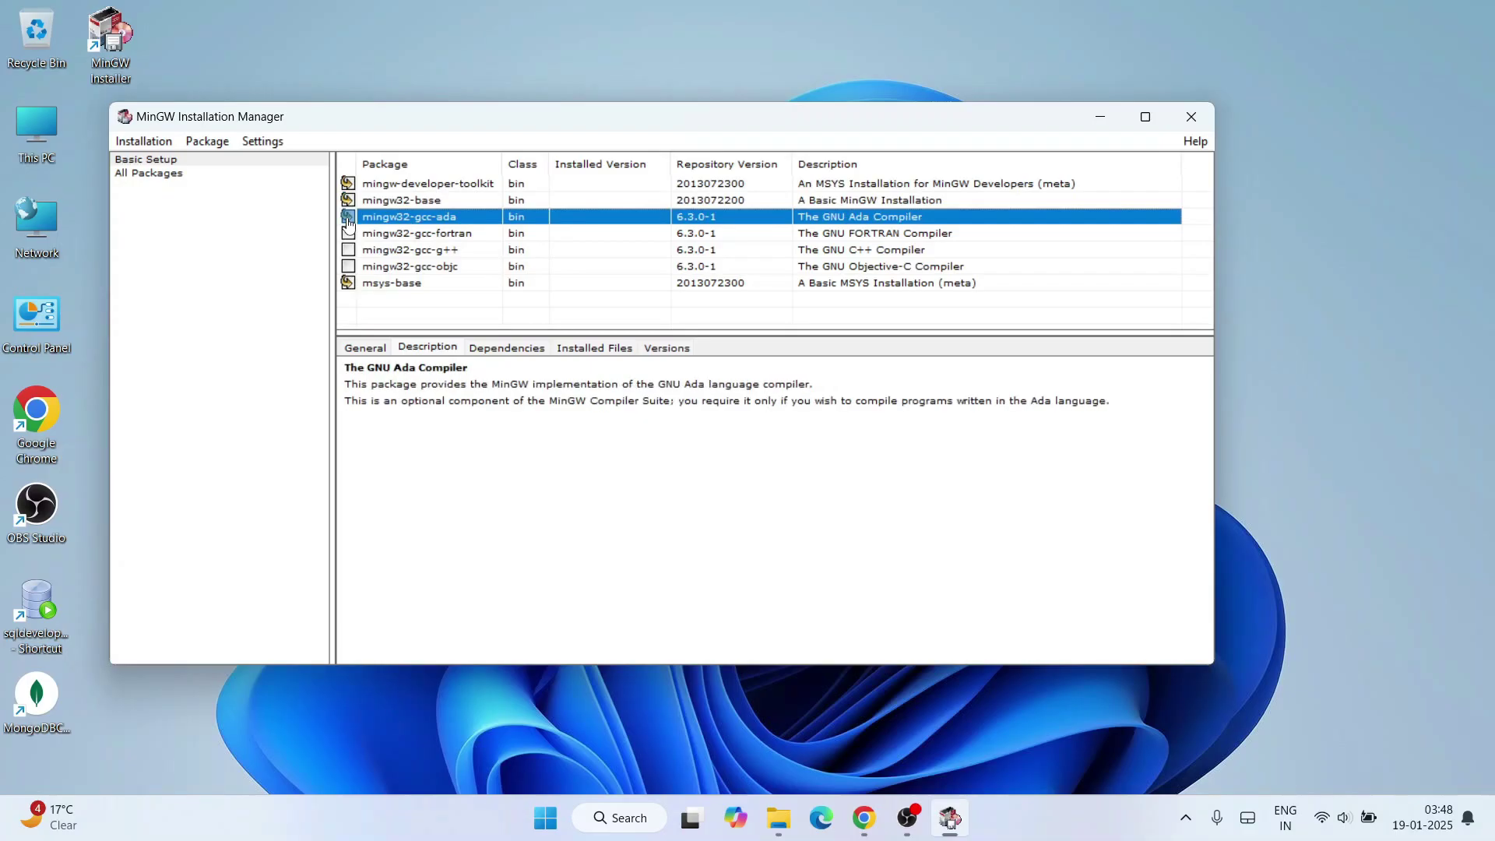
left_click(348, 235)
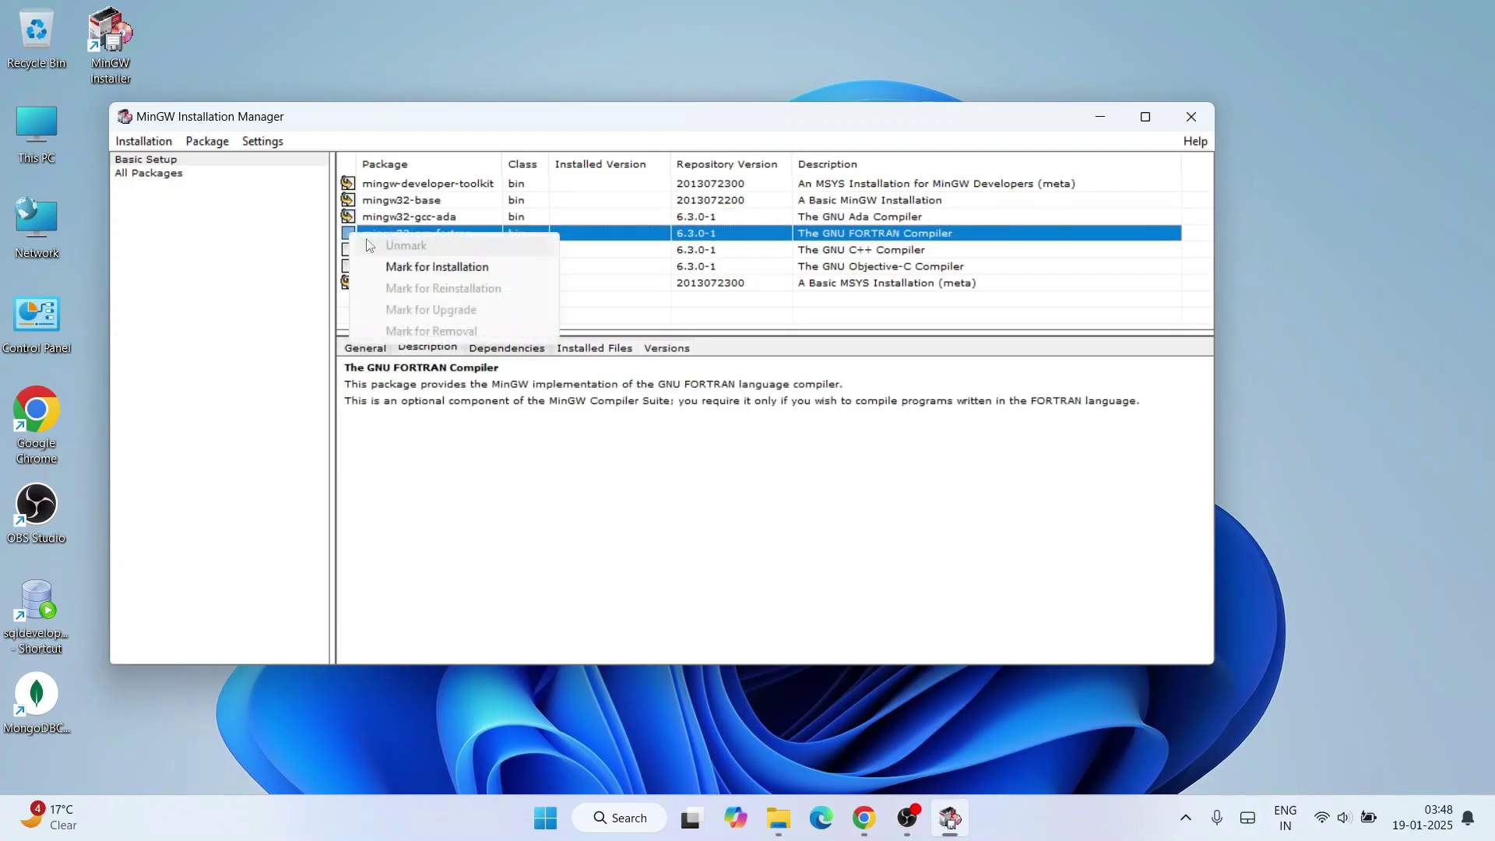
Mark mingw32-gcc-g++ and mingw32-gcc-objc for installation
left_click(432, 264)
left_click(347, 251)
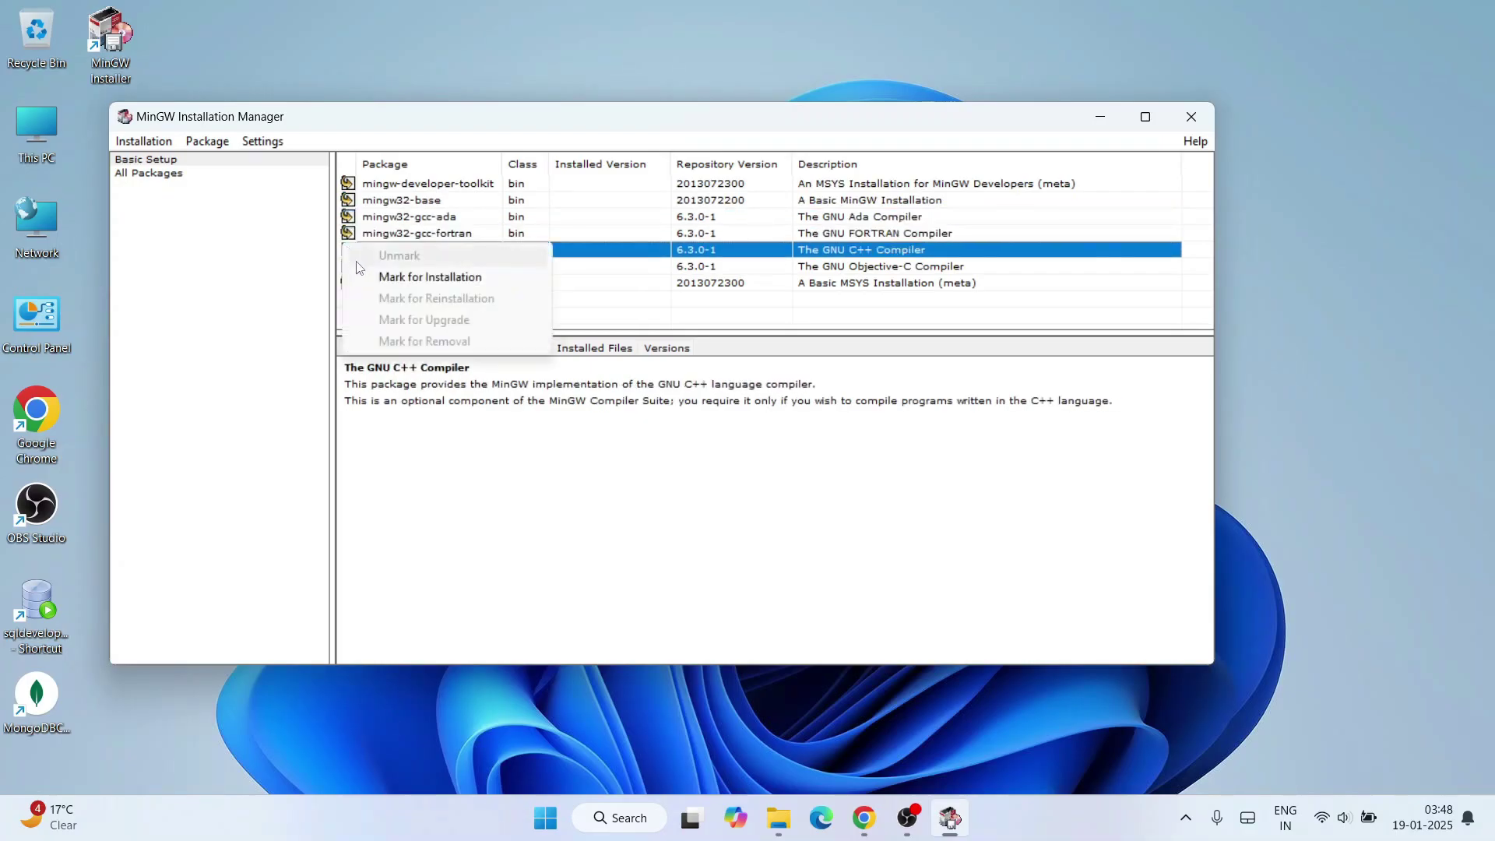
left_click(410, 278)
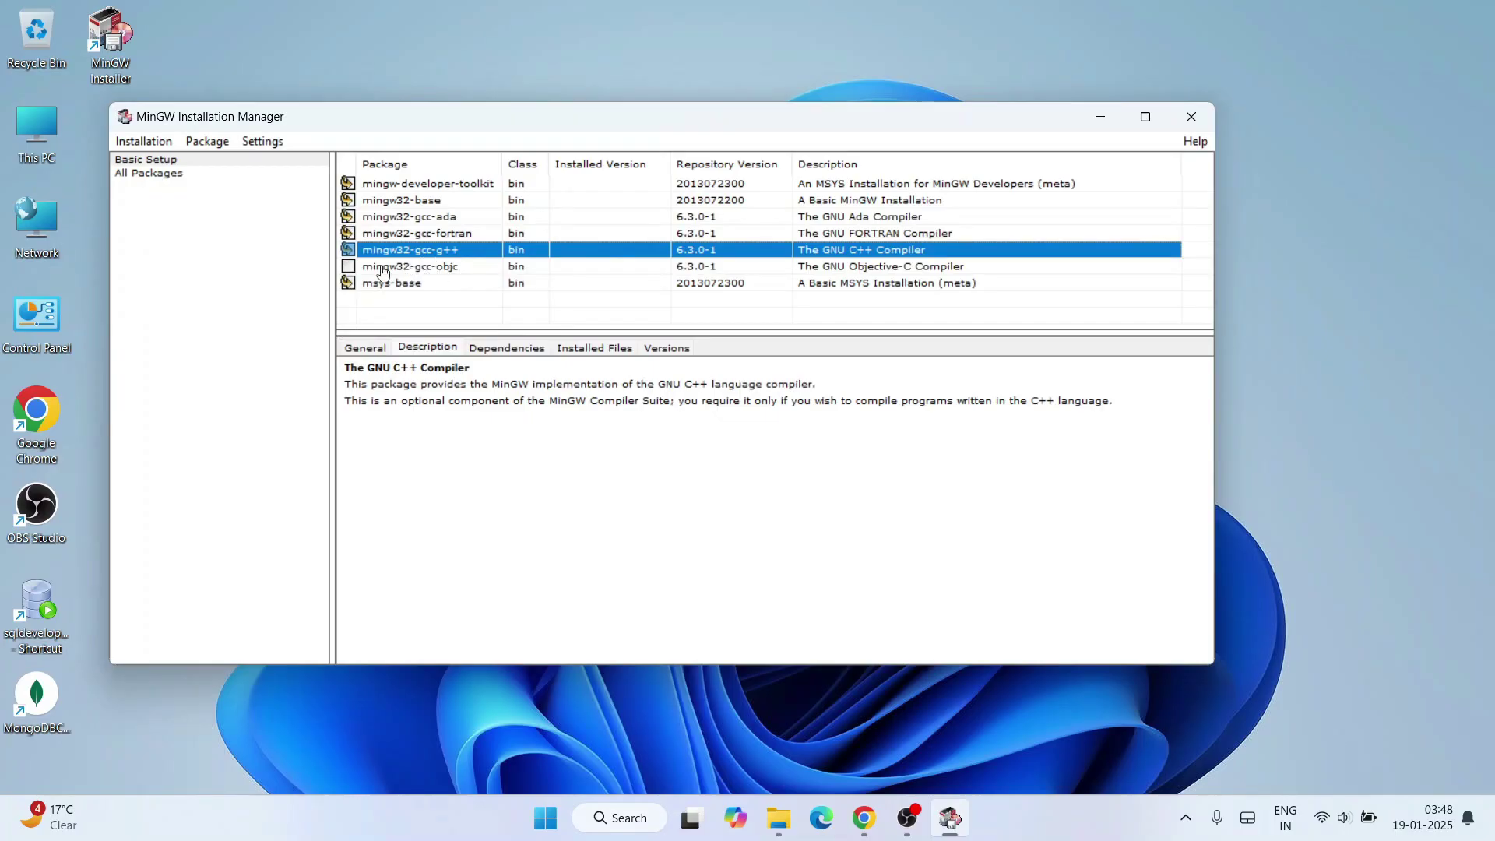
left_click(348, 267)
left_click(421, 300)
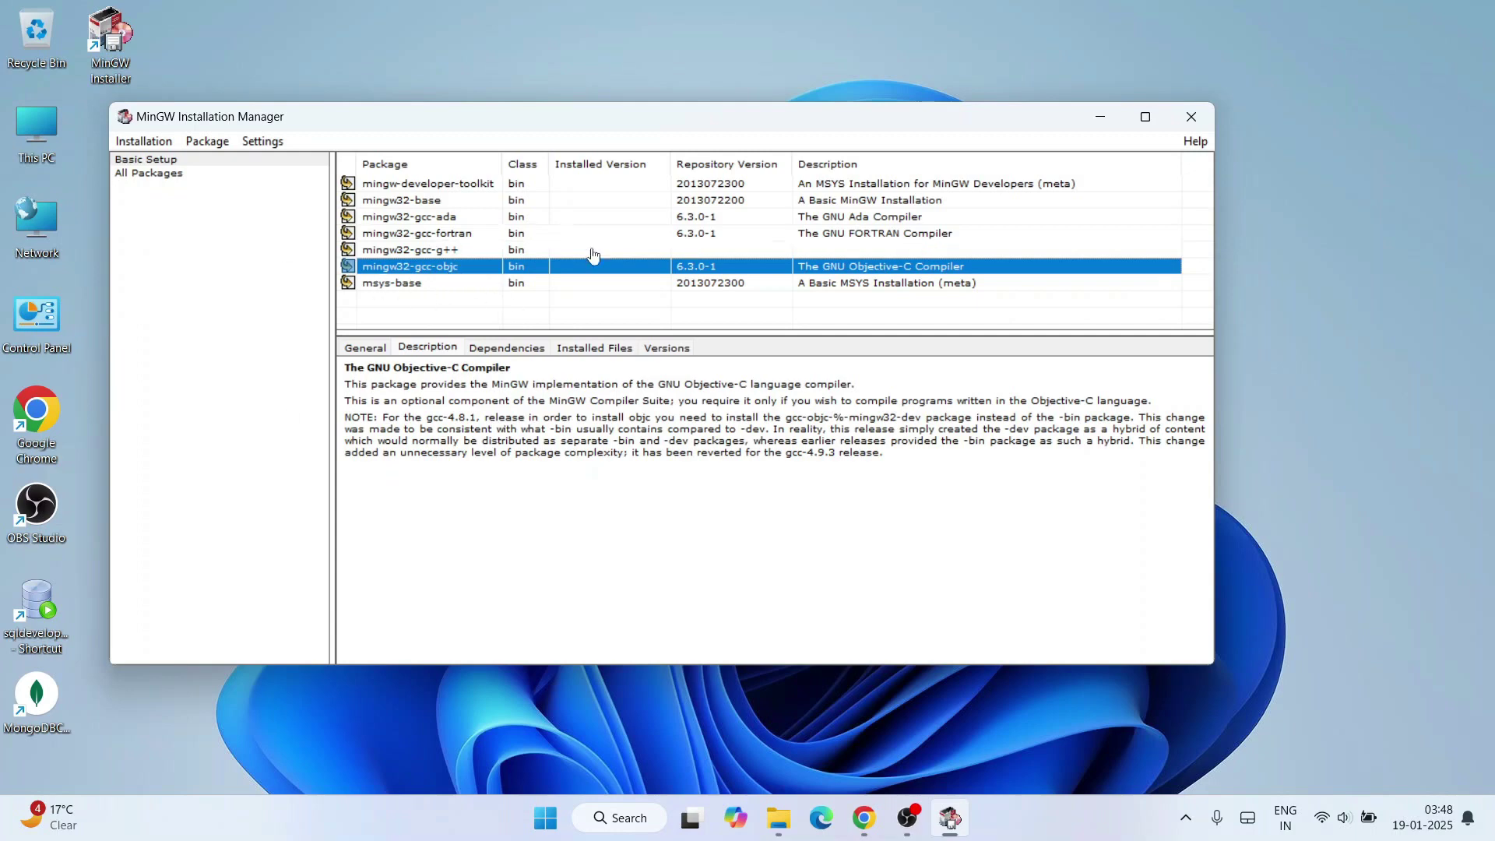
left_click(147, 140)
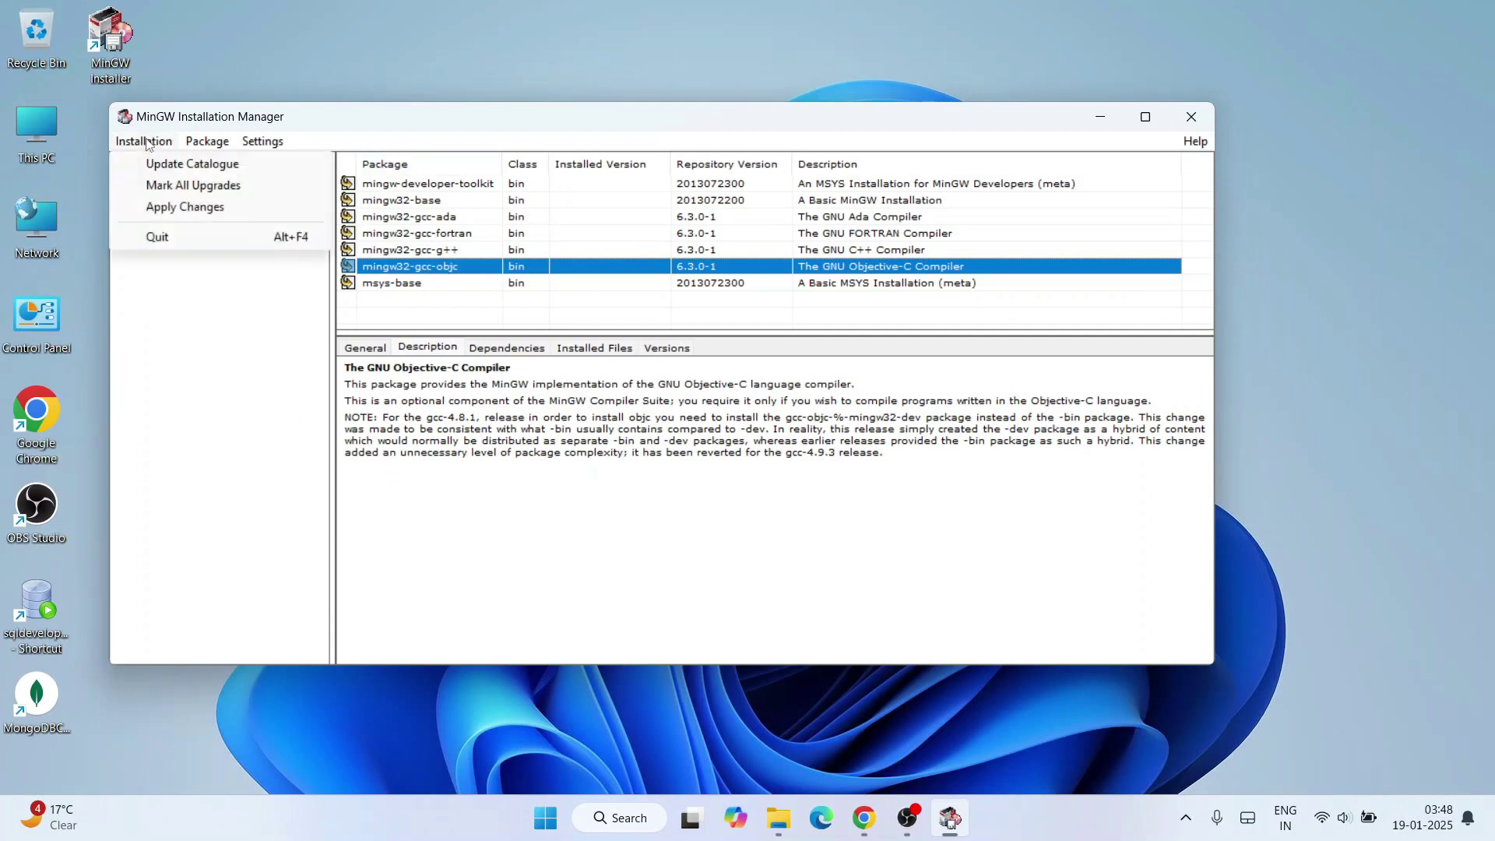
left_click(177, 208)
Confirm installing the 122 scheduled packages and let the downloads proceed
left_click_drag(288, 233, 323, 289)
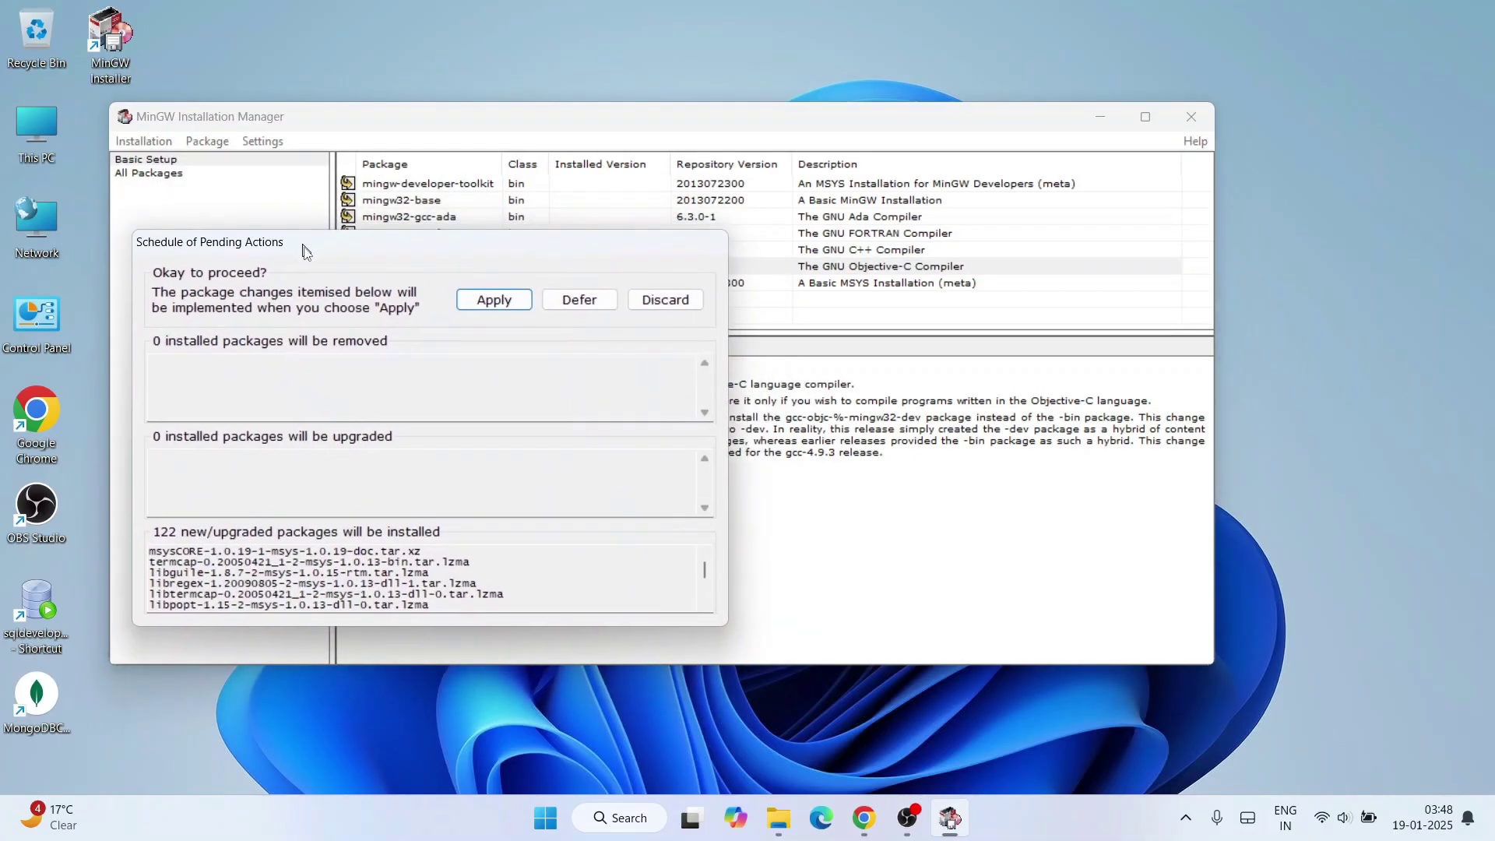
left_click(520, 341)
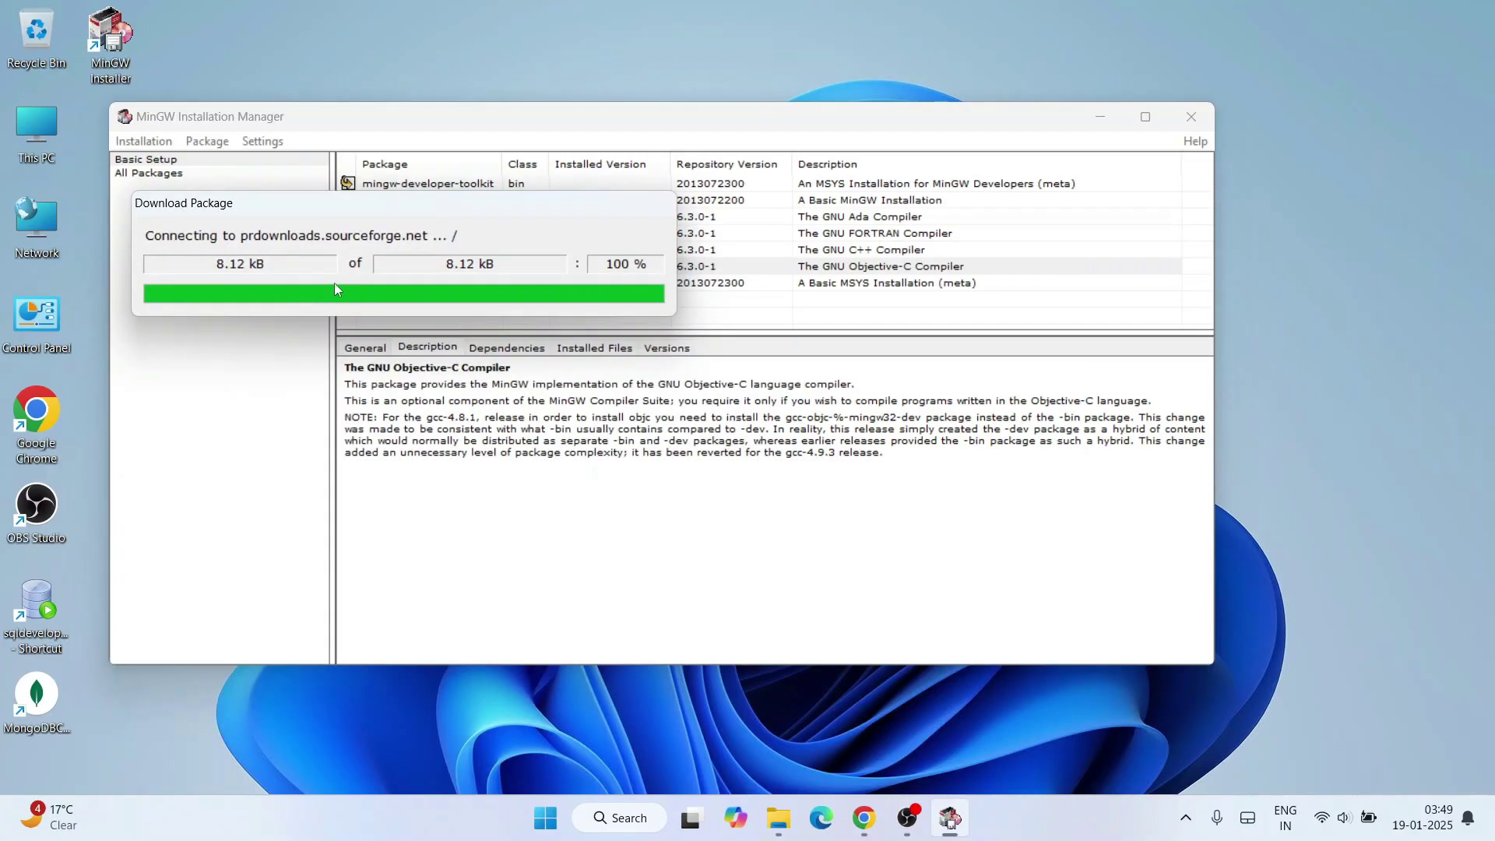
left_click_drag(396, 208, 408, 331)
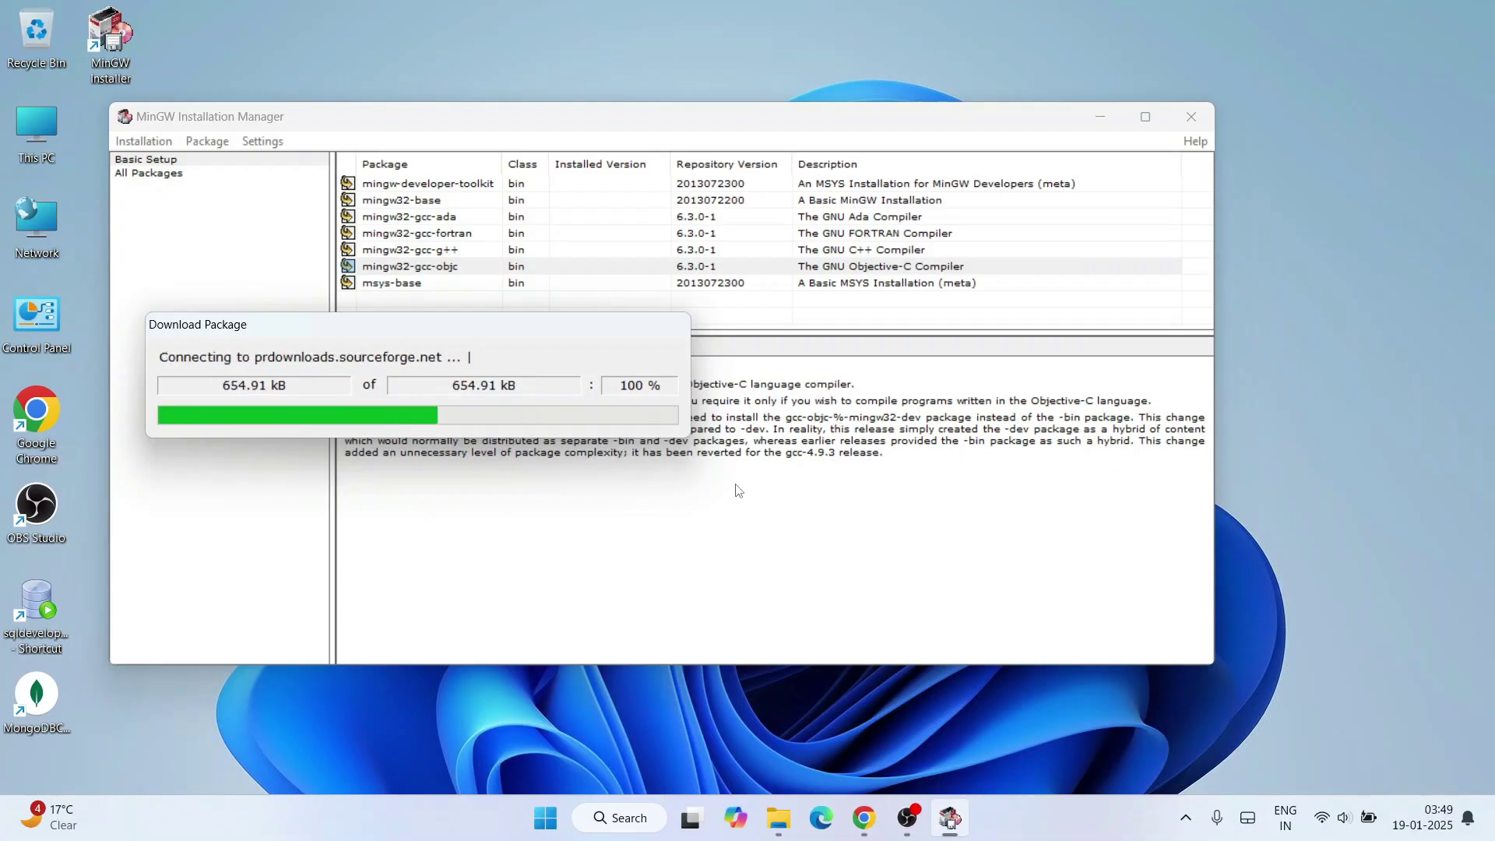
left_click(863, 818)
Browse the Geeky Script Vlogs and 'geeky script wordpress ecommerce' YouTube tabs, then minimize Chrome
key("ctrl+1")
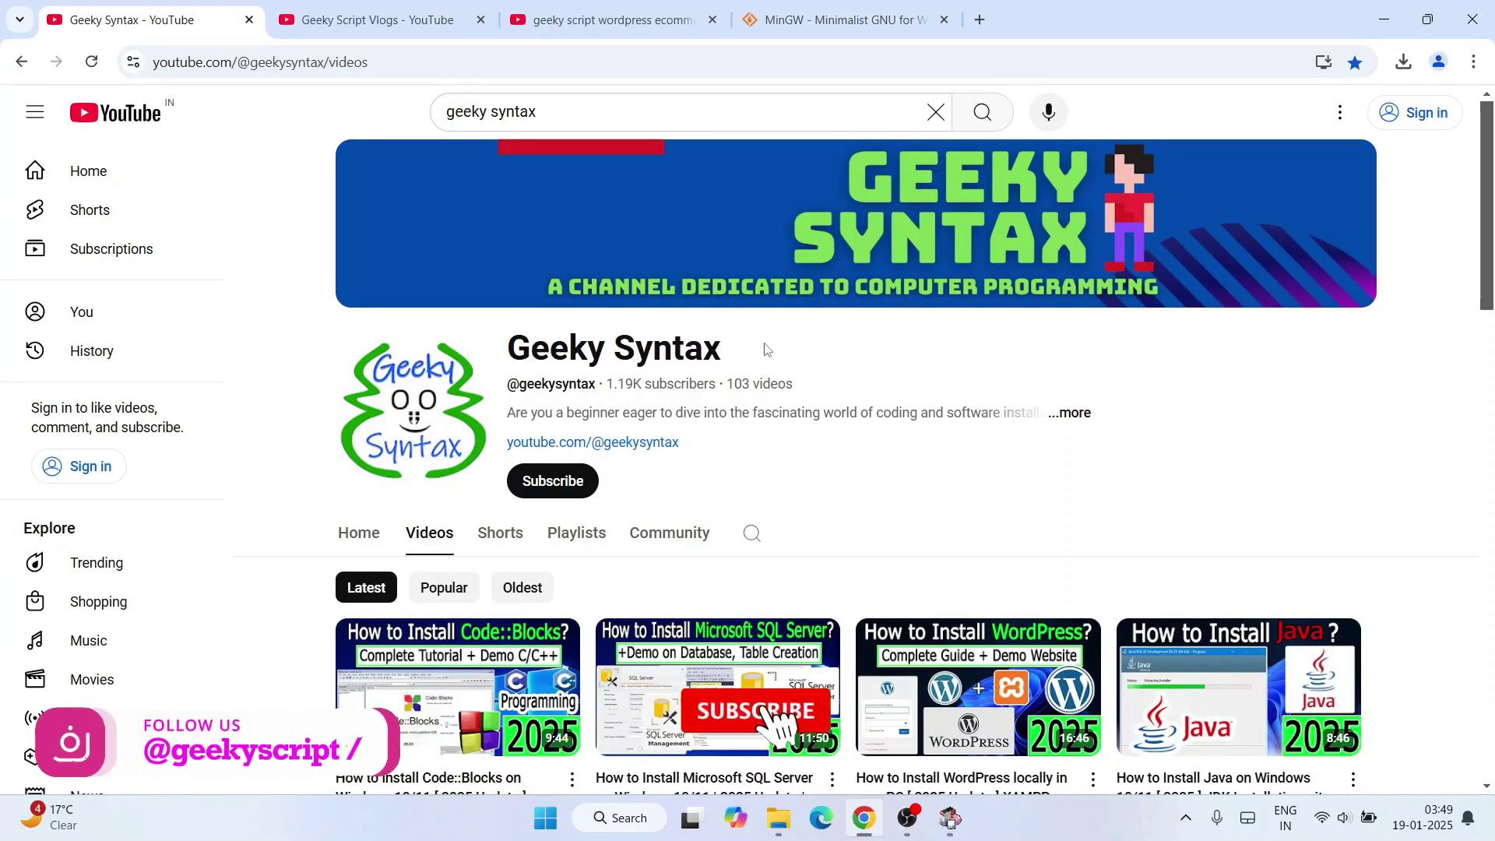
scroll(765, 349, "down", 3)
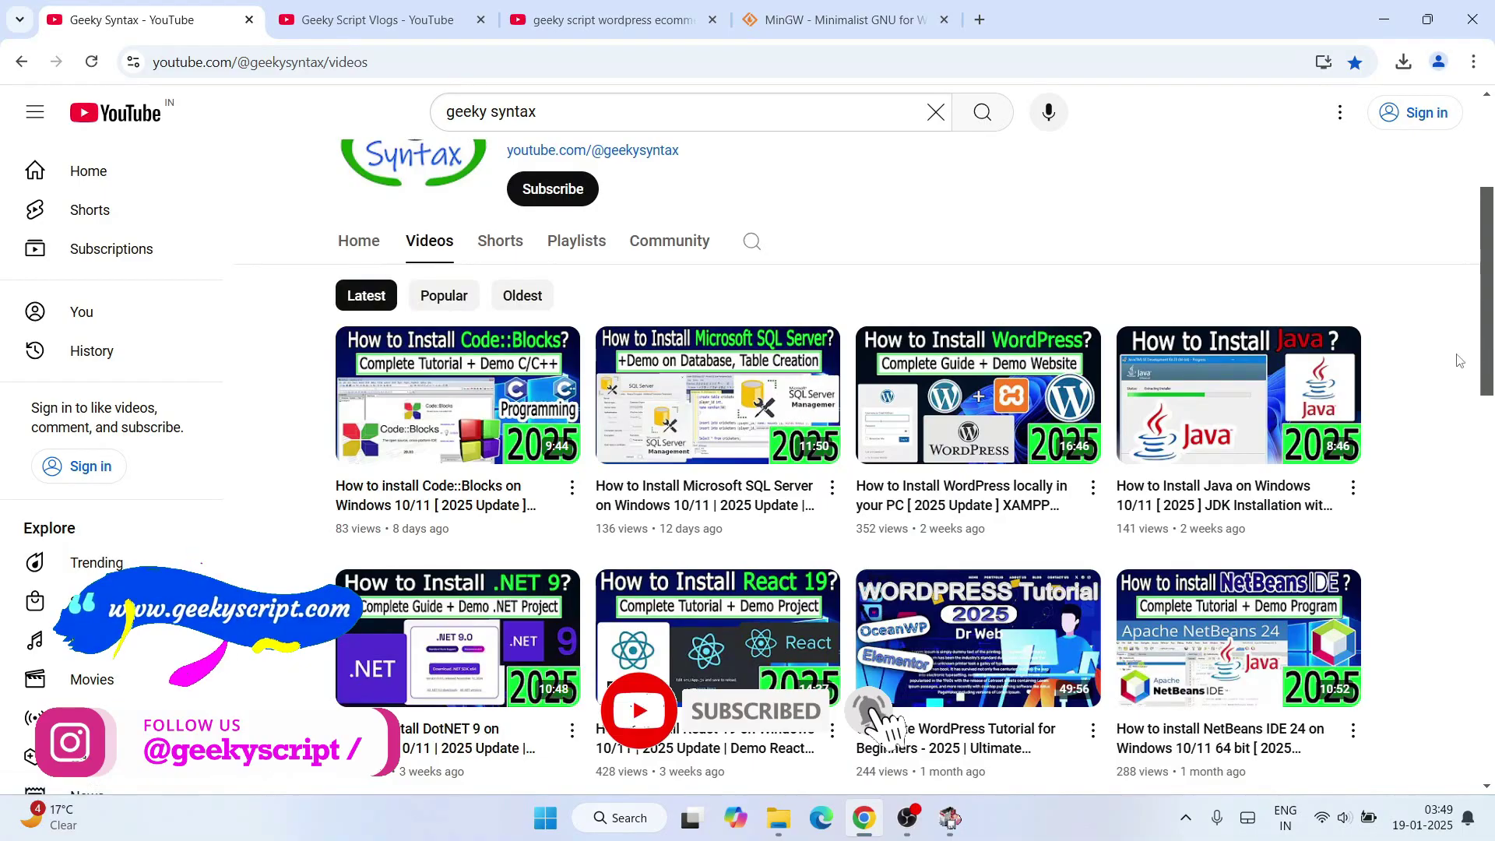
scroll(1449, 383, "down", 3)
scroll(1449, 384, "down", 4)
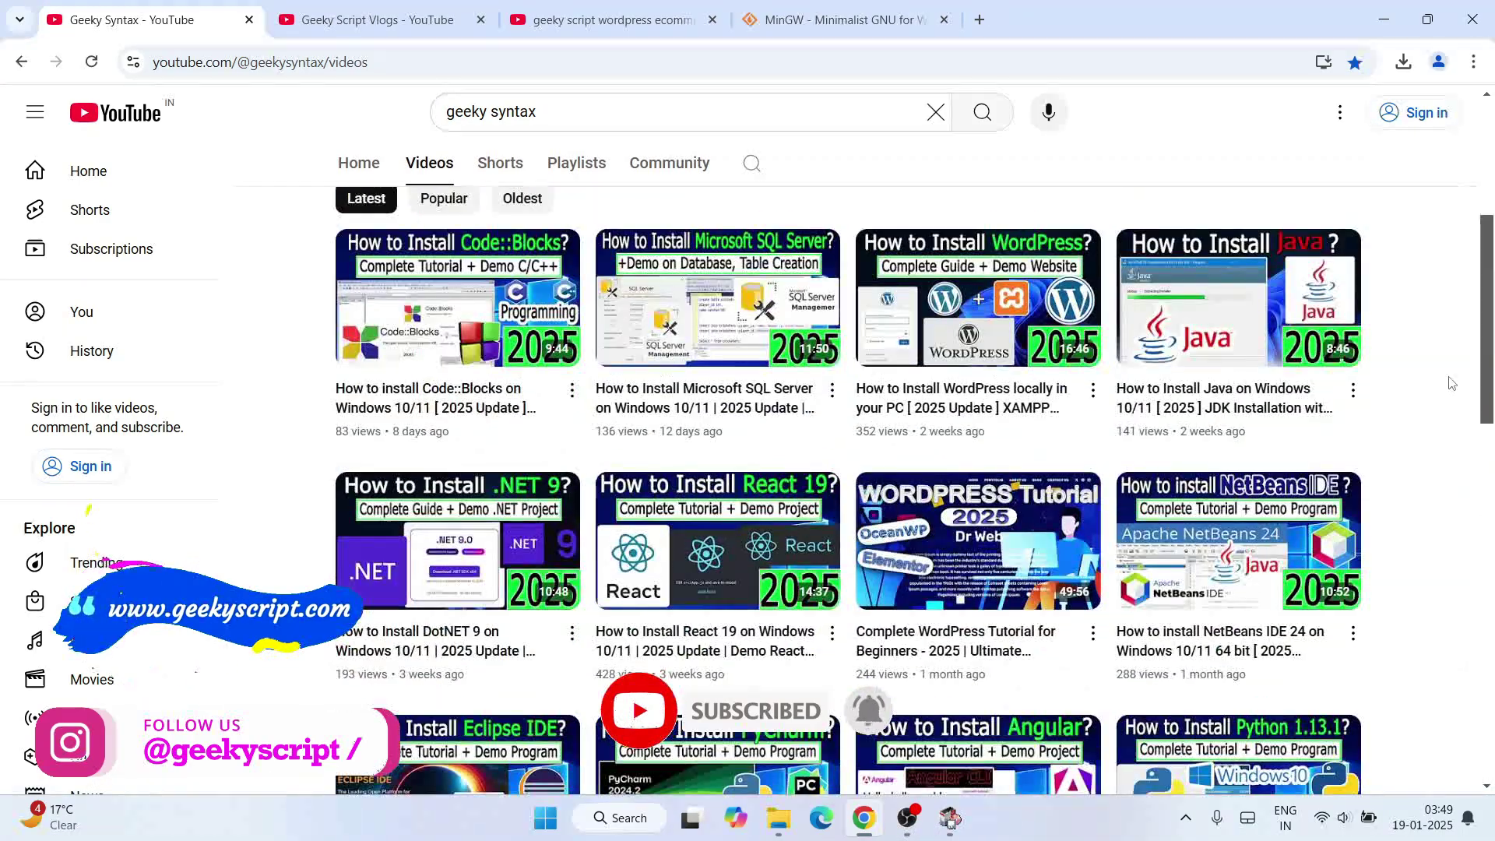
scroll(1448, 383, "up", 3)
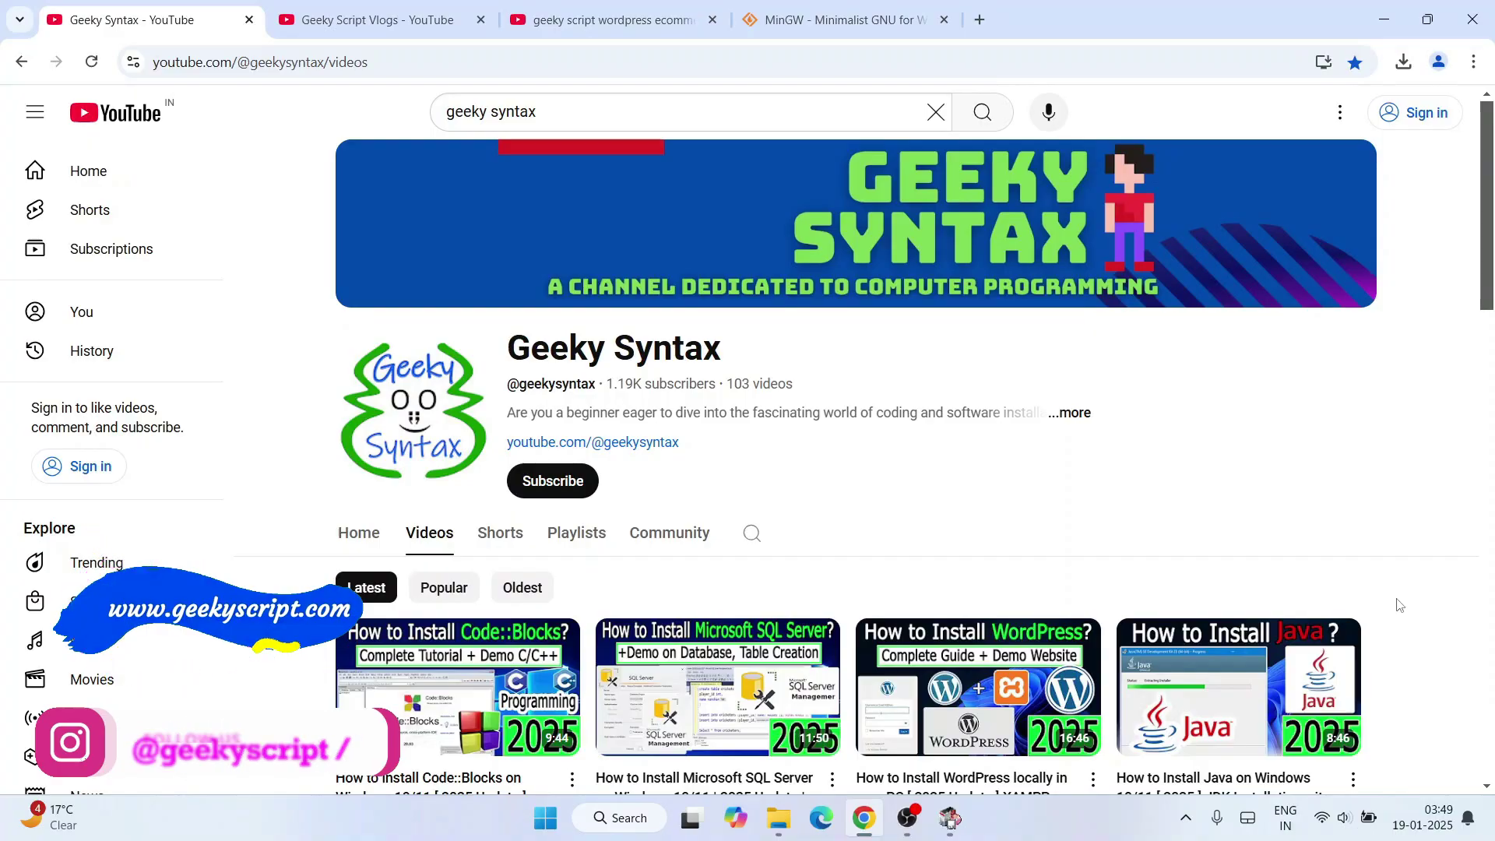
left_click(411, 10)
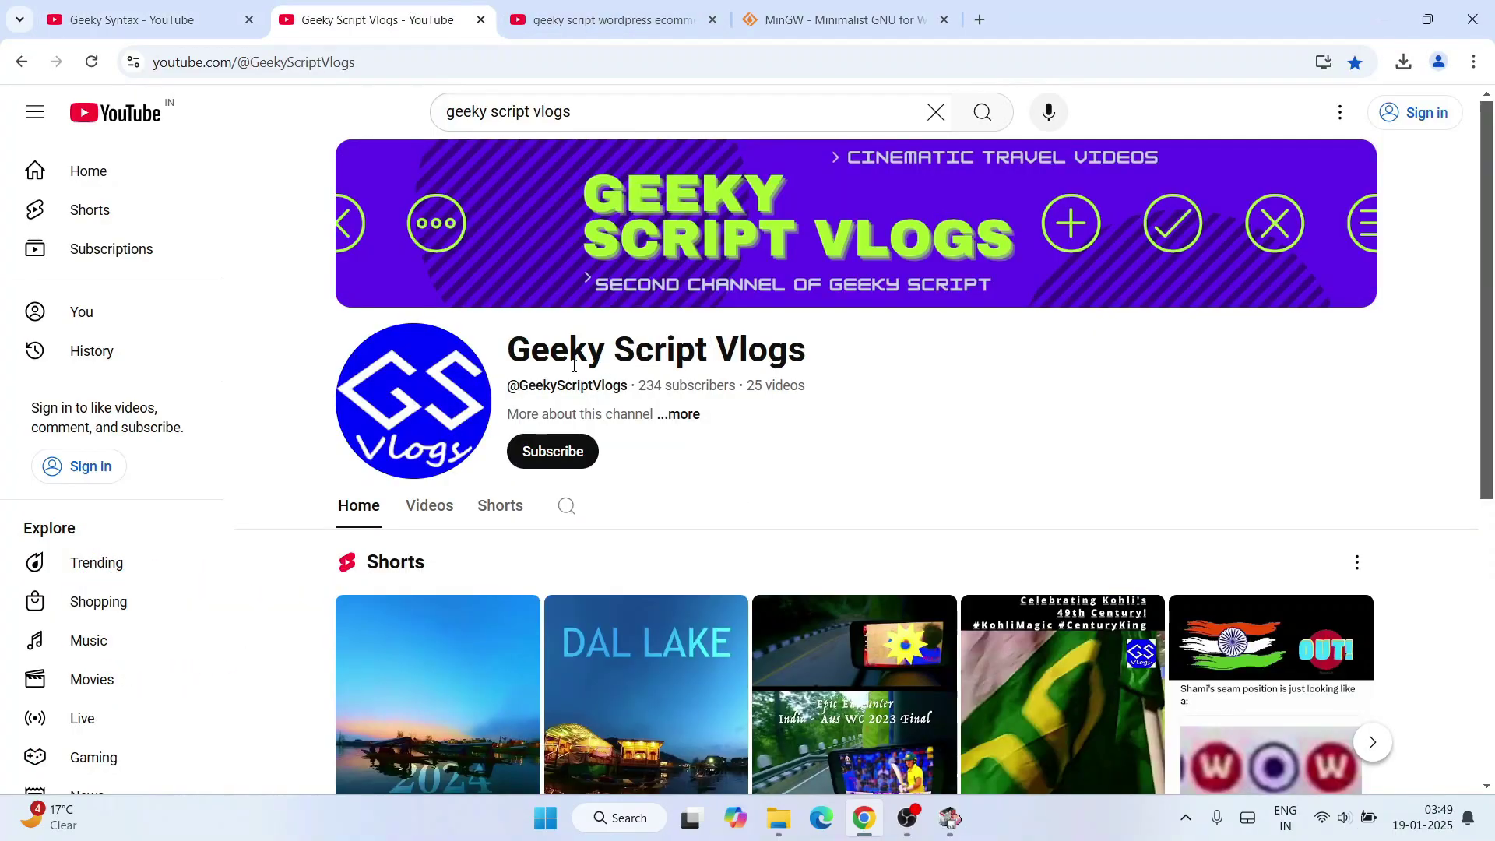
left_click(601, 20)
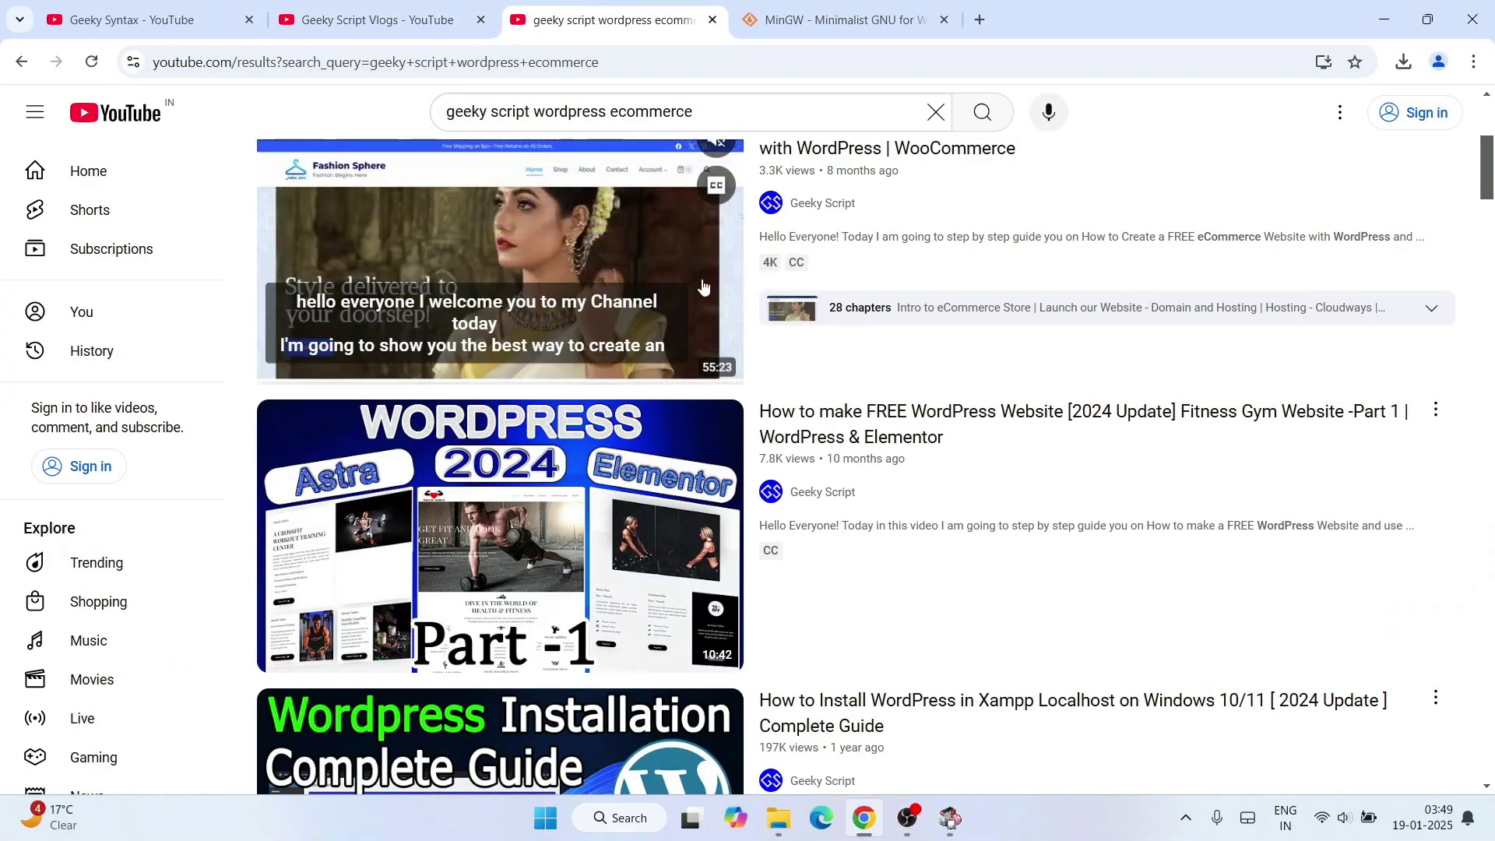
scroll(596, 303, "up", 1)
scroll(569, 307, "down", 1)
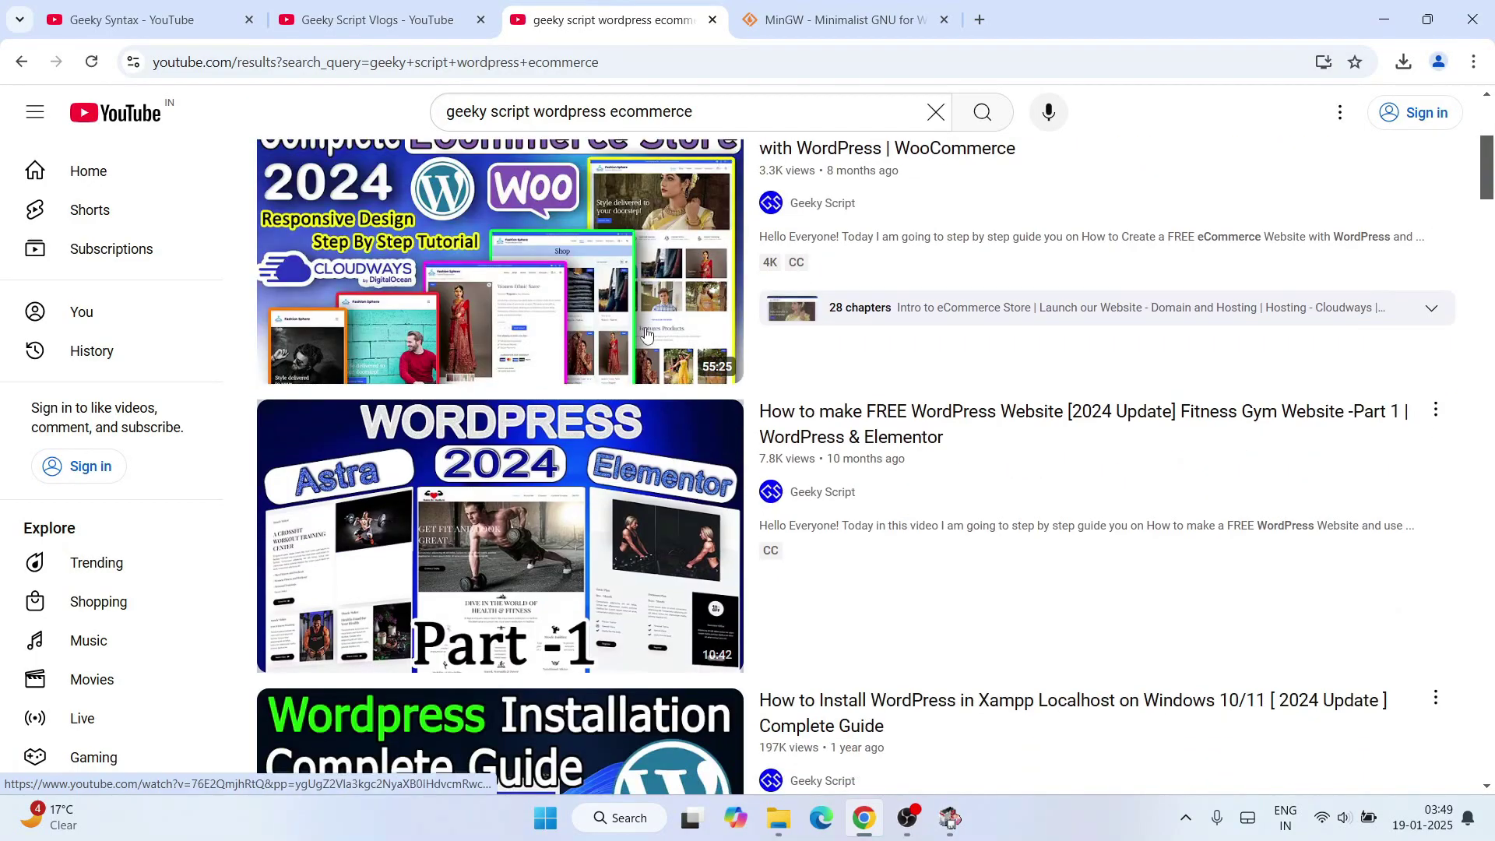
scroll(724, 371, "down", 2)
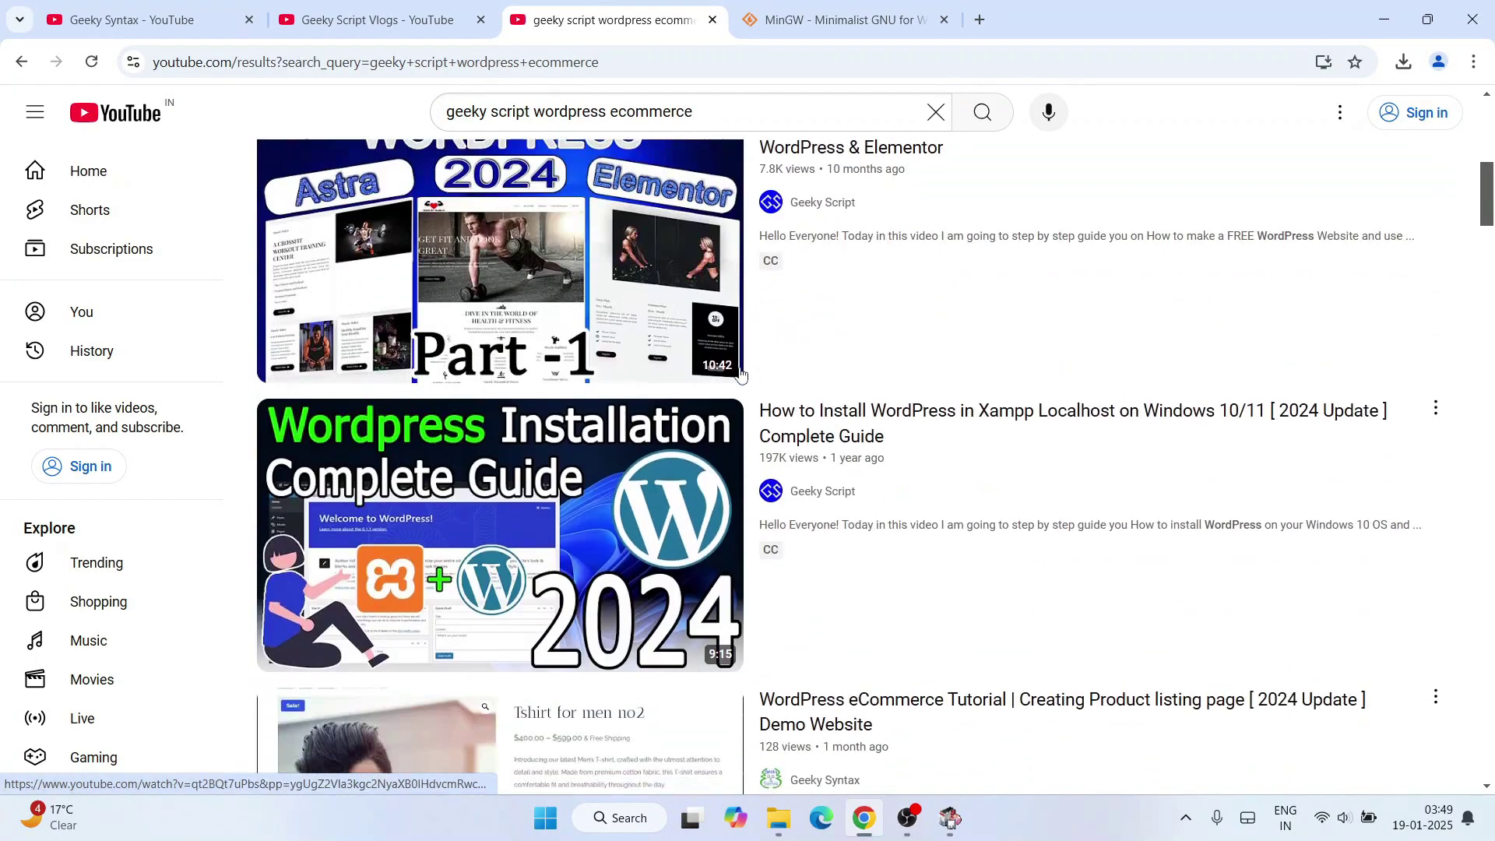
scroll(712, 376, "down", 3)
scroll(710, 380, "down", 3)
scroll(710, 385, "down", 2)
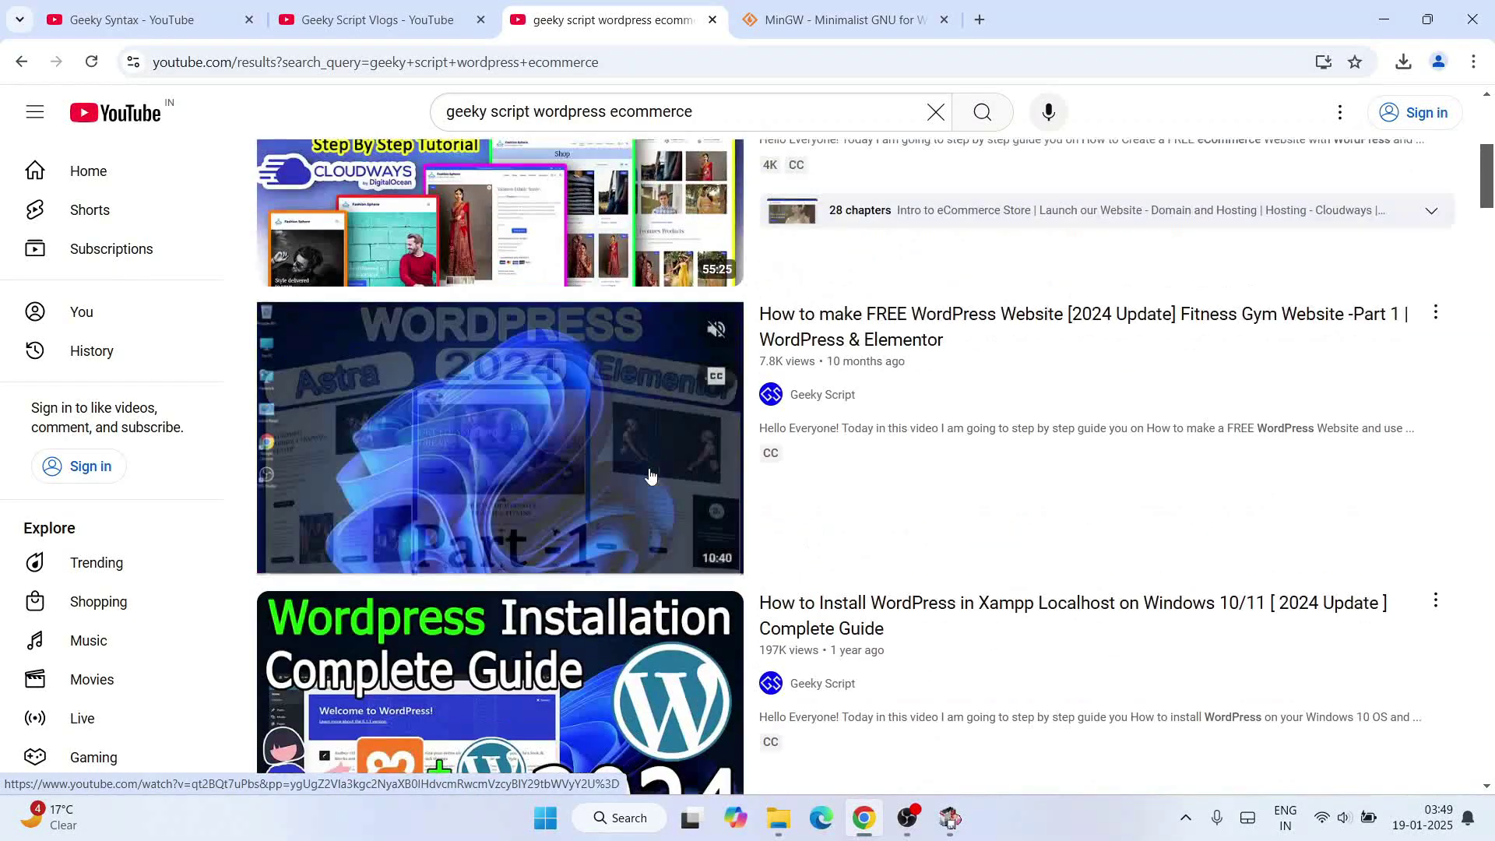
scroll(630, 455, "up", 2)
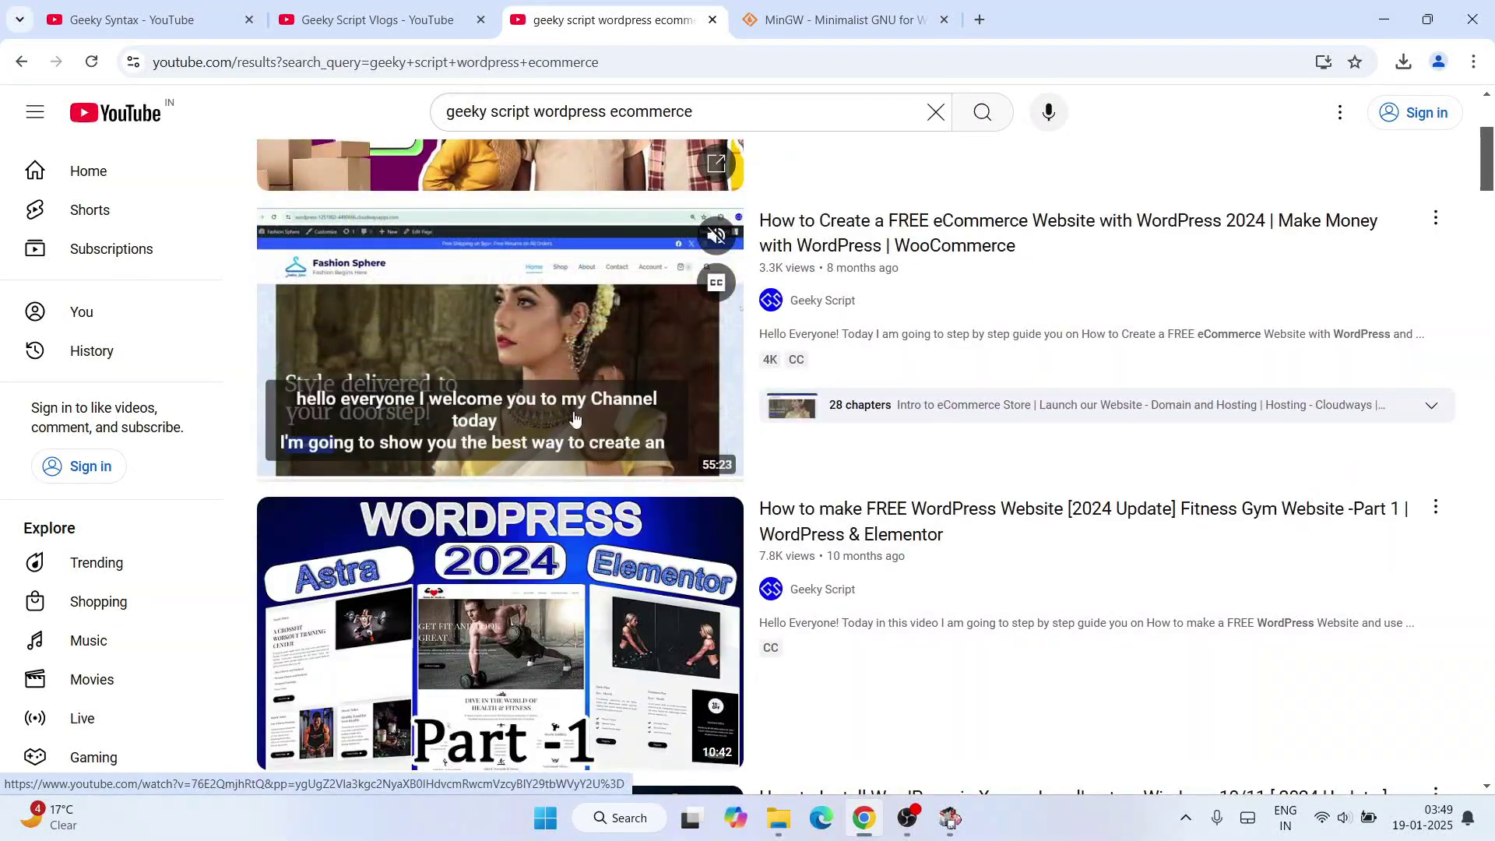
scroll(641, 606, "down", 1)
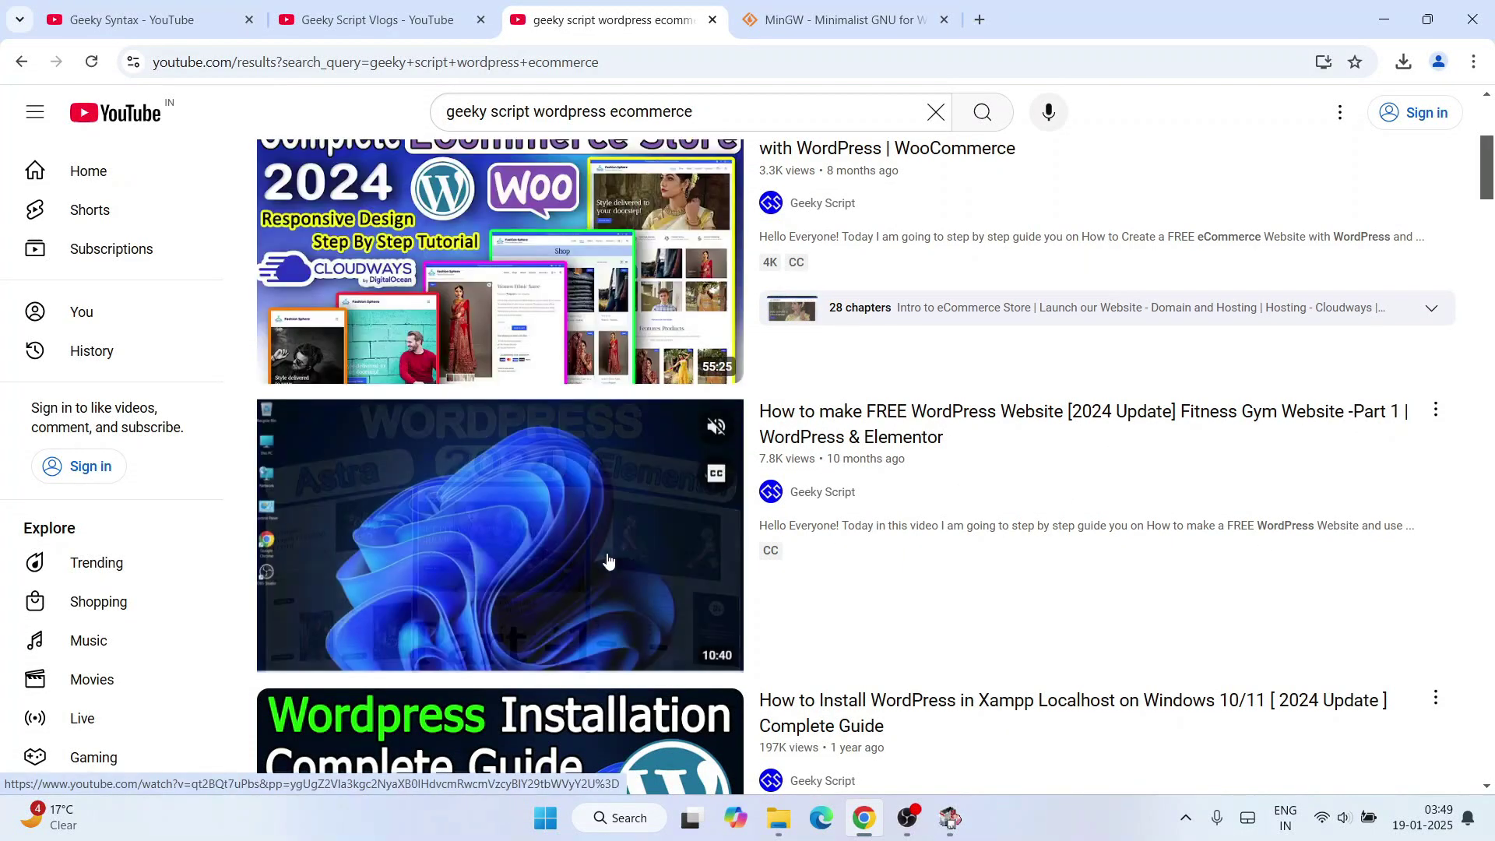
mouse_move(500, 631)
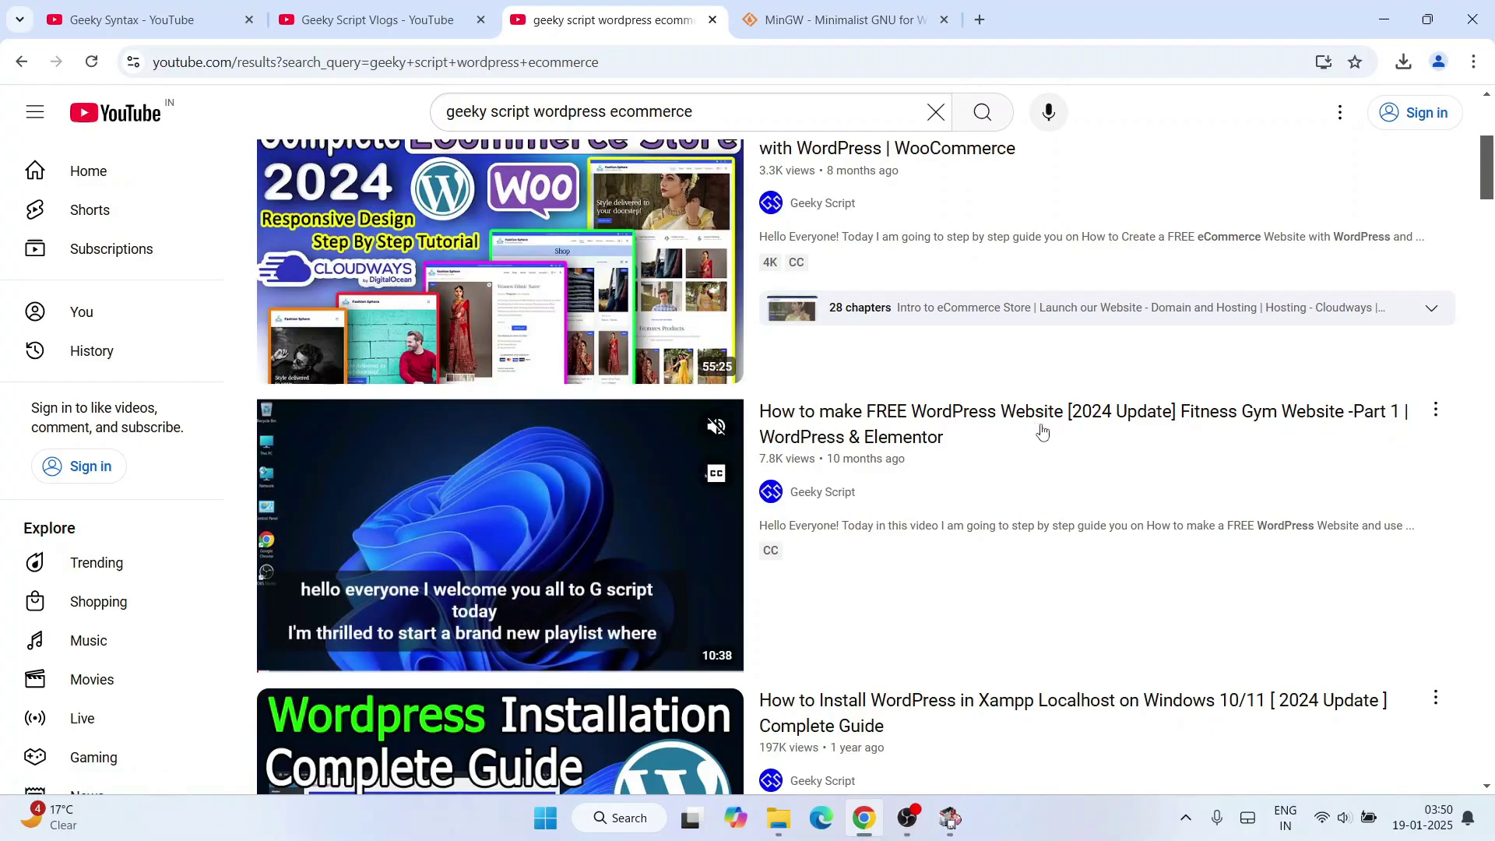
left_click(1383, 20)
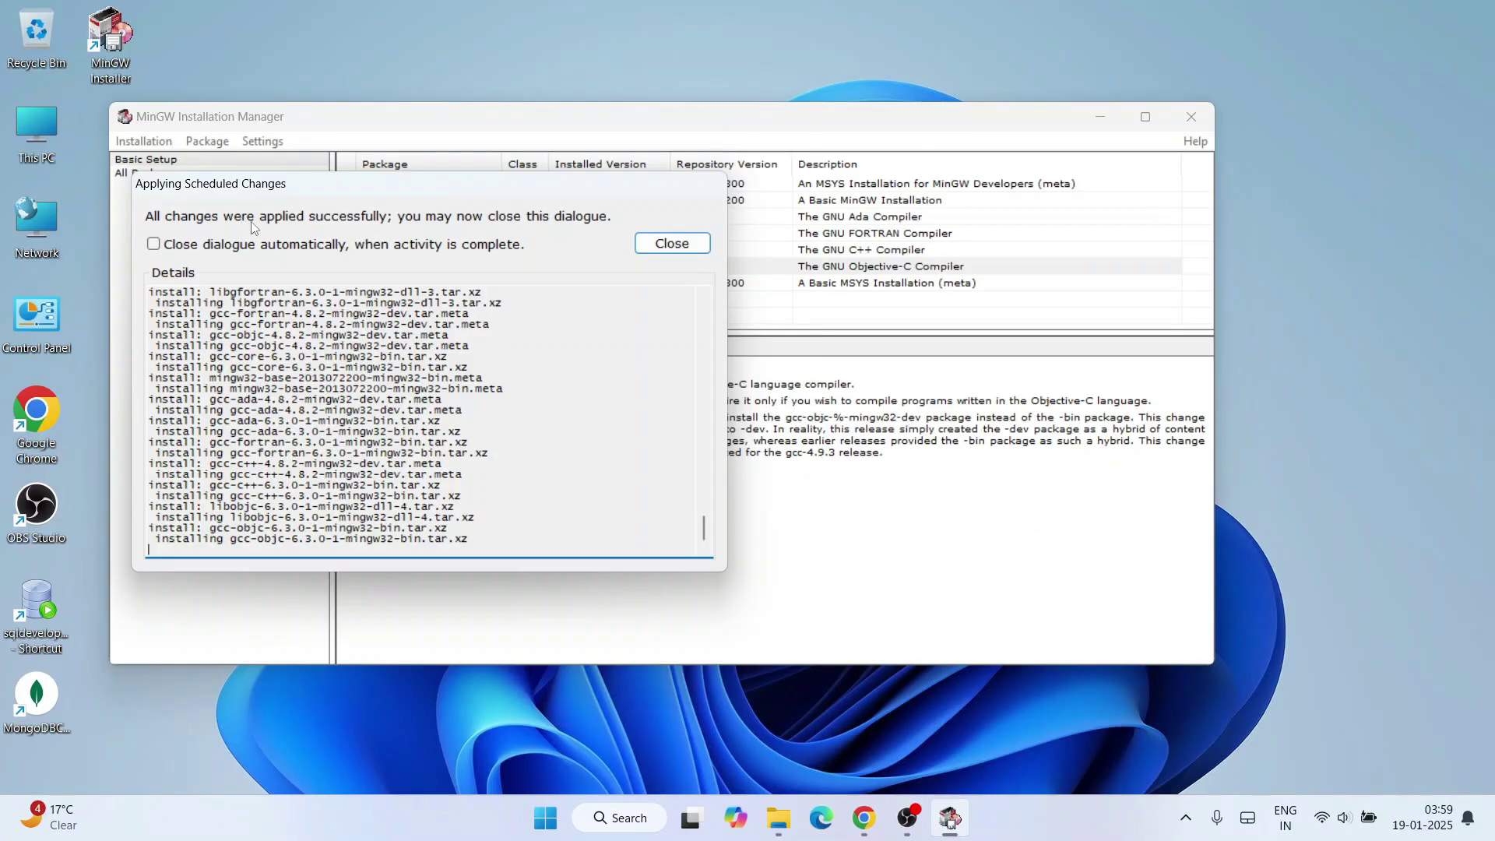
Dismiss the successful installation report and exit MinGW Installation Manager
left_click(670, 245)
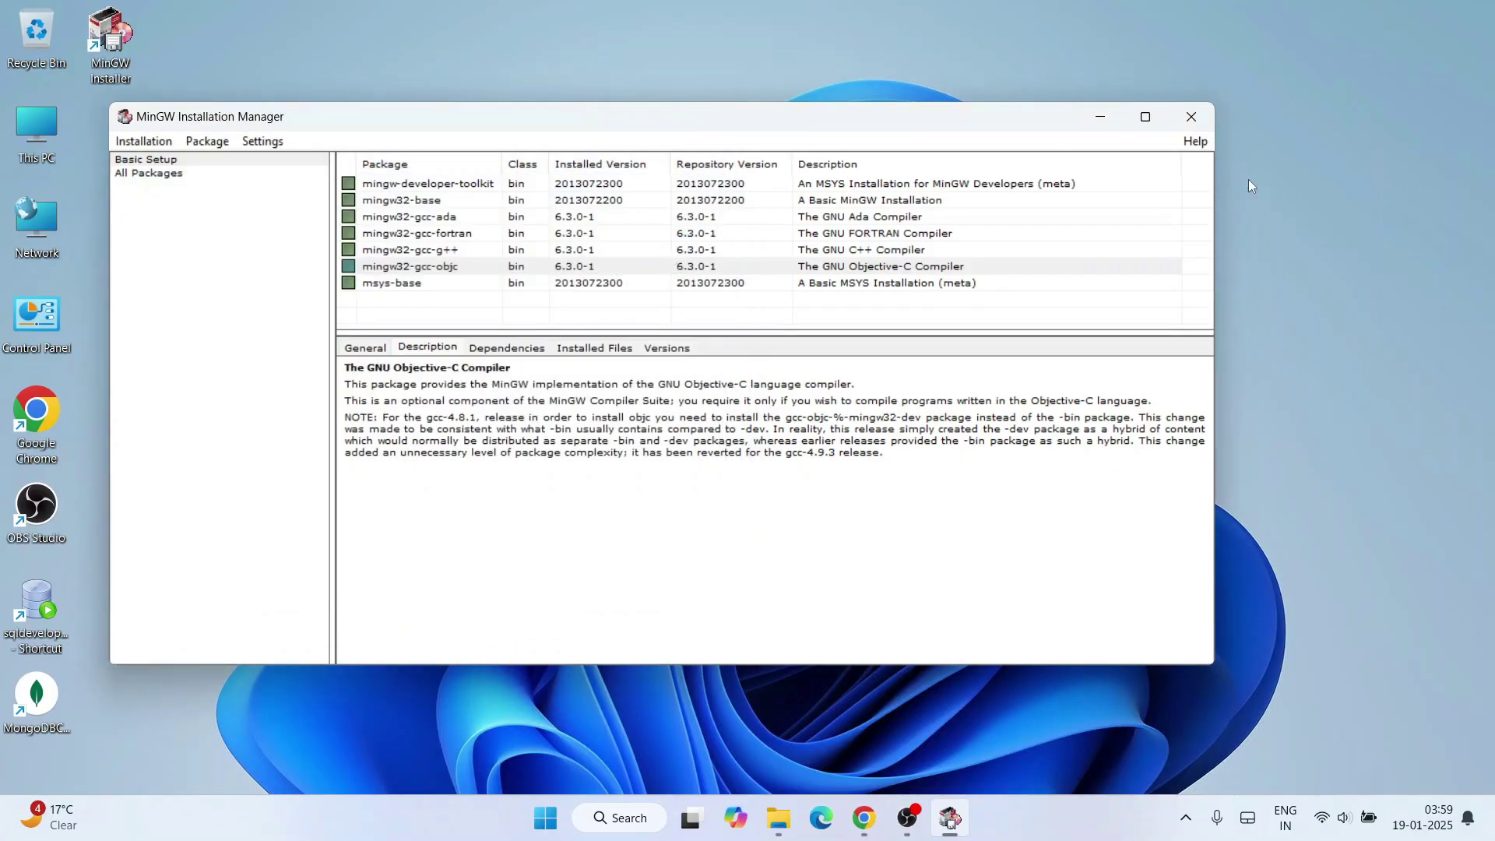
left_click(1189, 117)
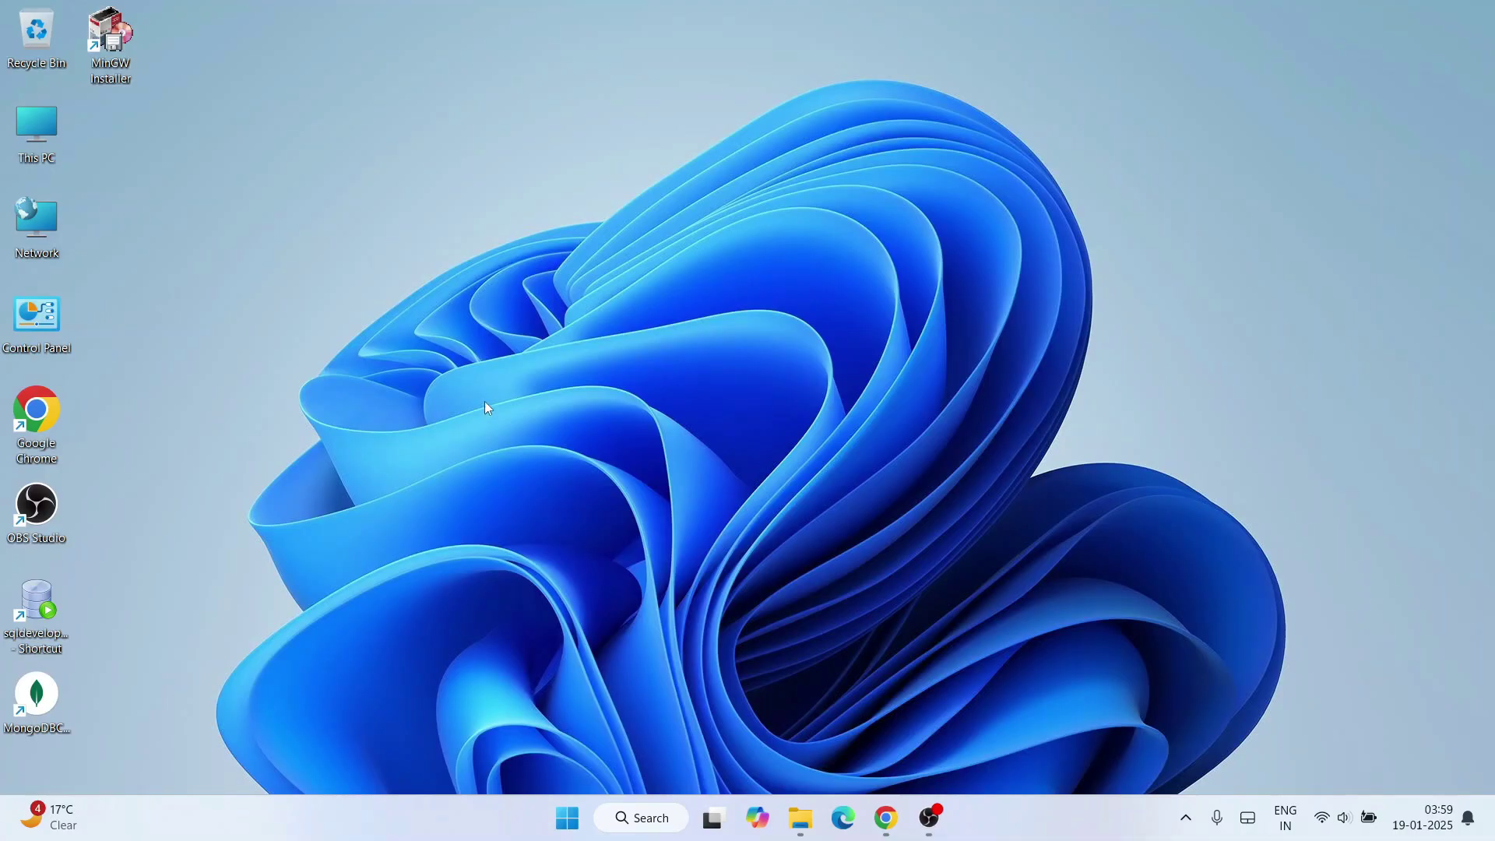
left_click(802, 817)
Navigate File Explorer to the C:\MinGW\bin folder
left_click(361, 201)
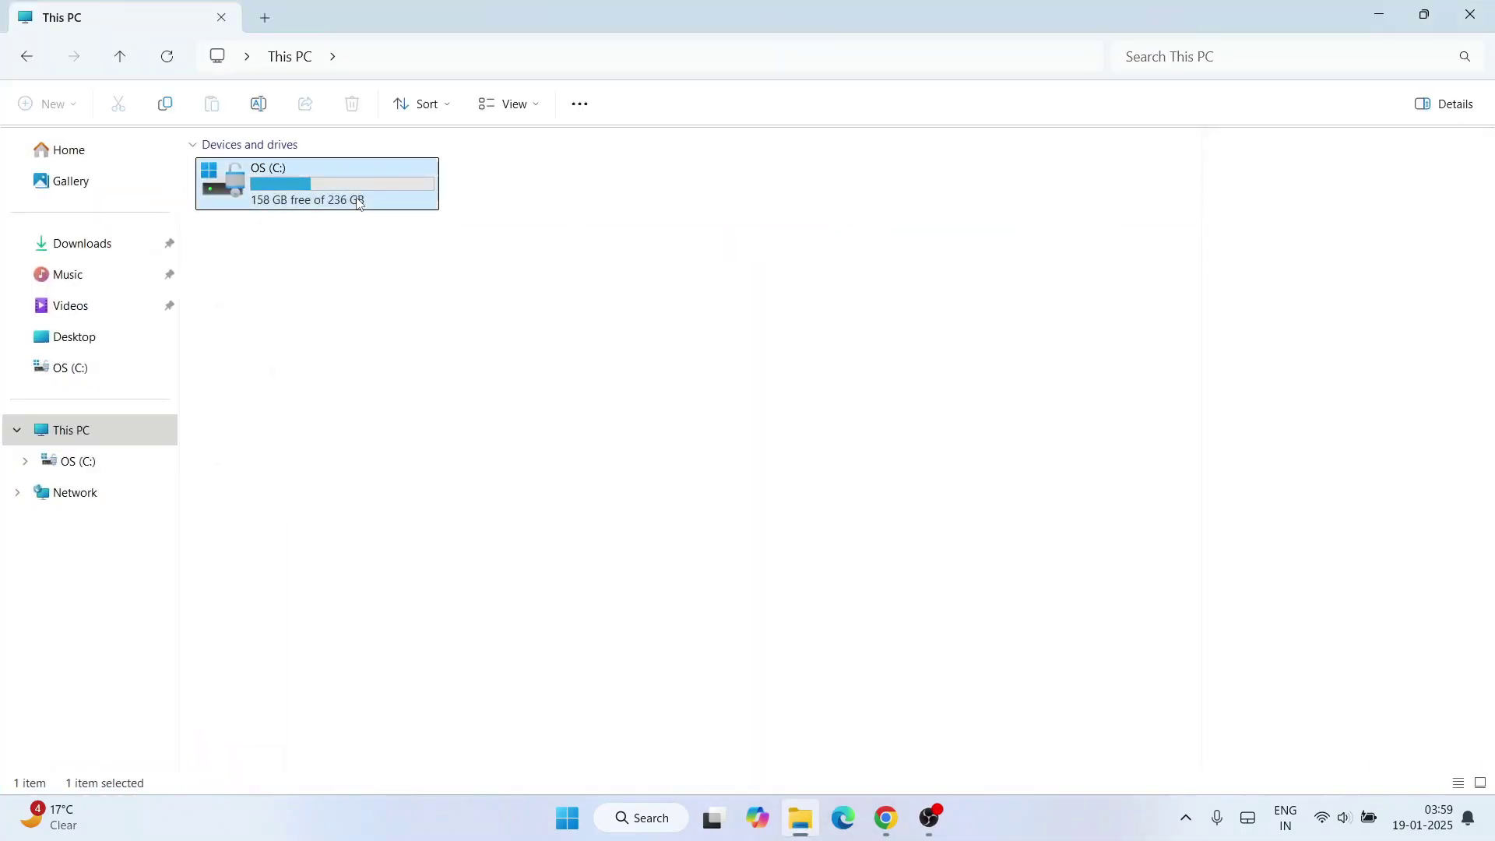
double_click(361, 201)
left_click(244, 262)
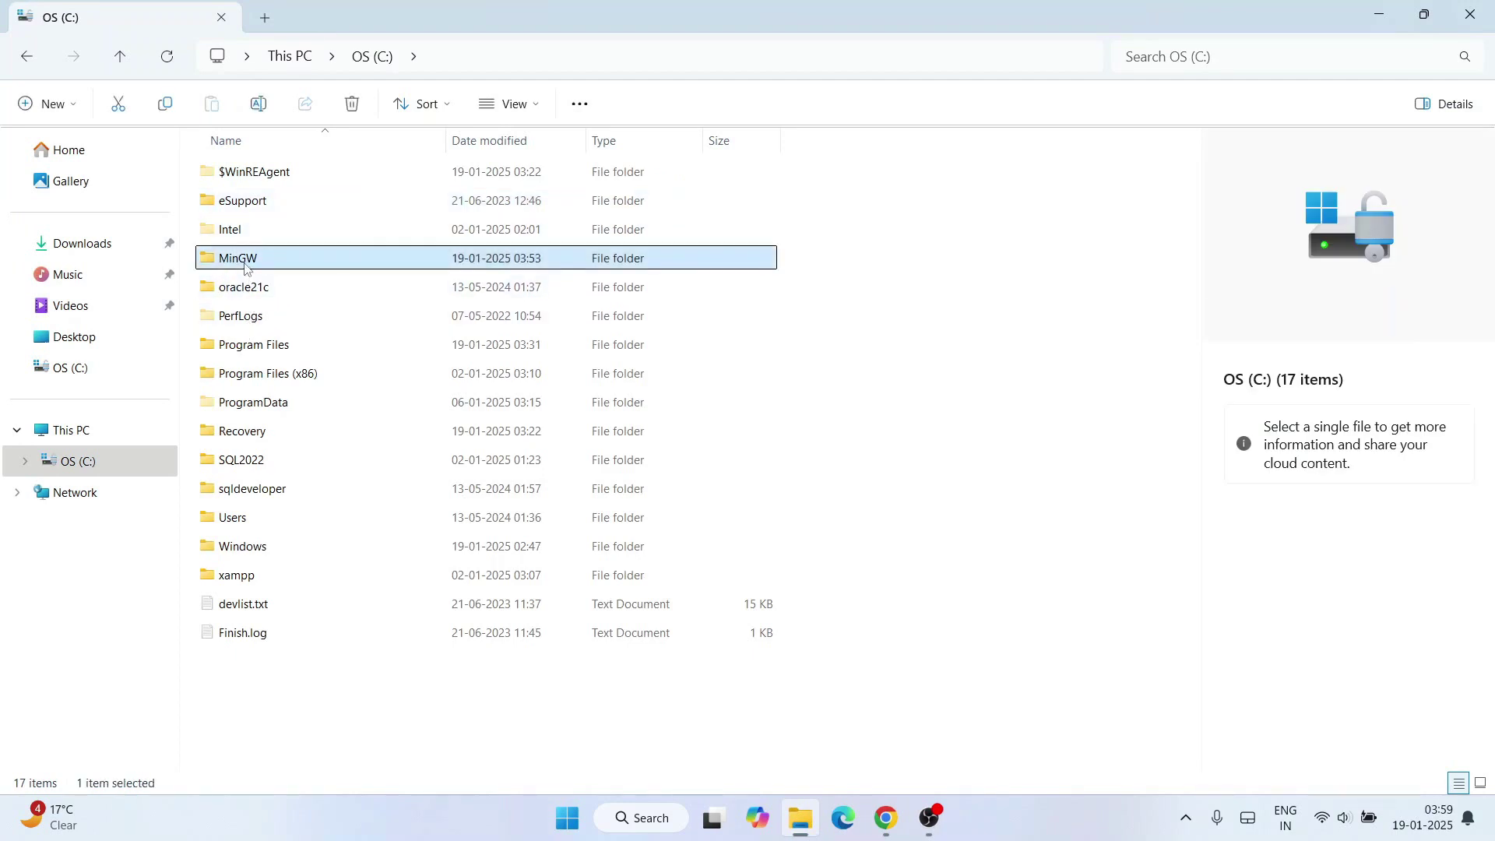
double_click(295, 266)
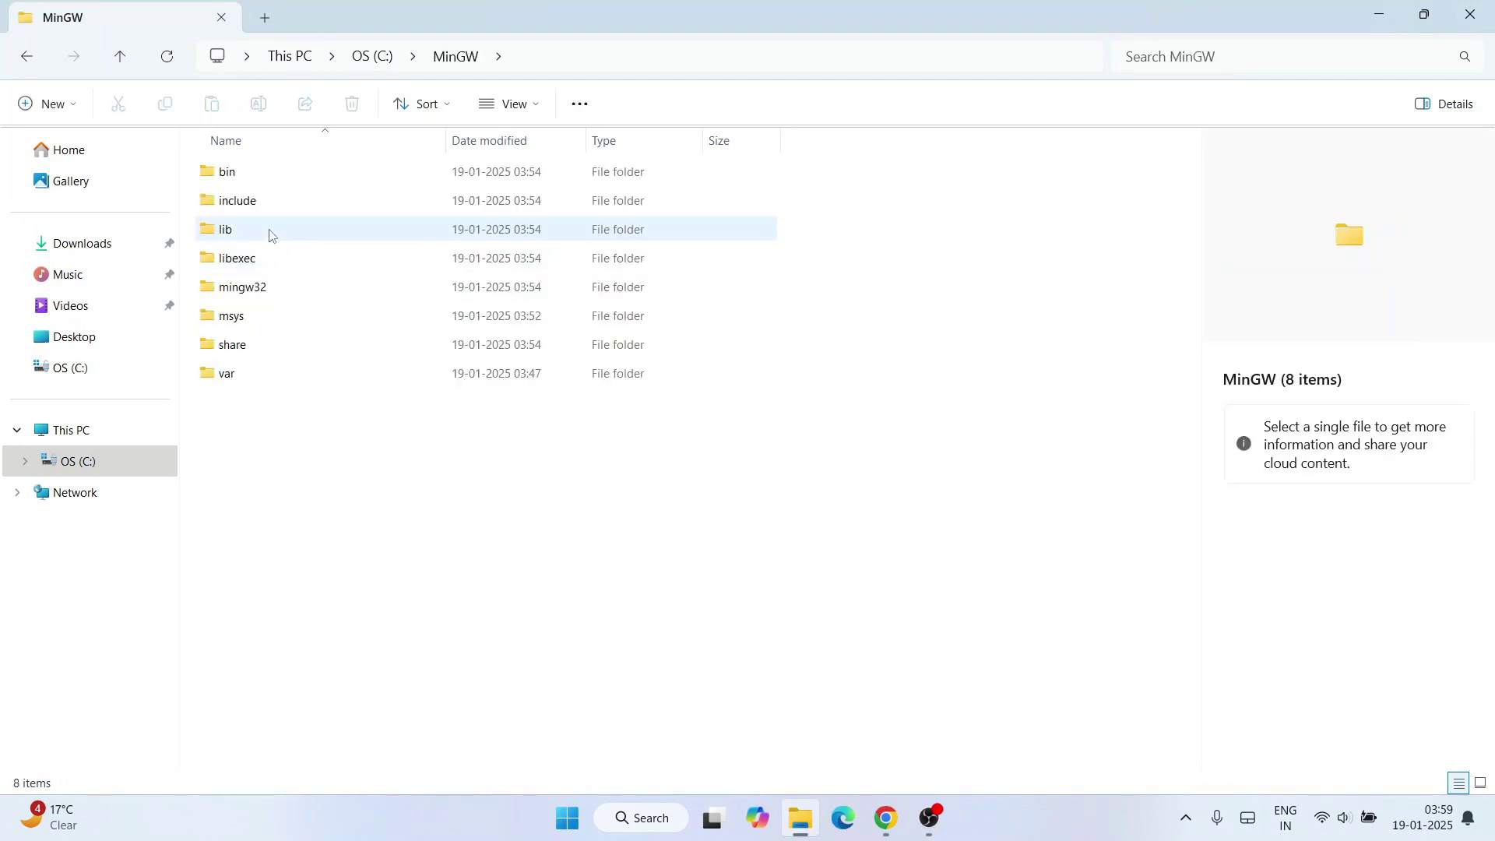
left_click(266, 178)
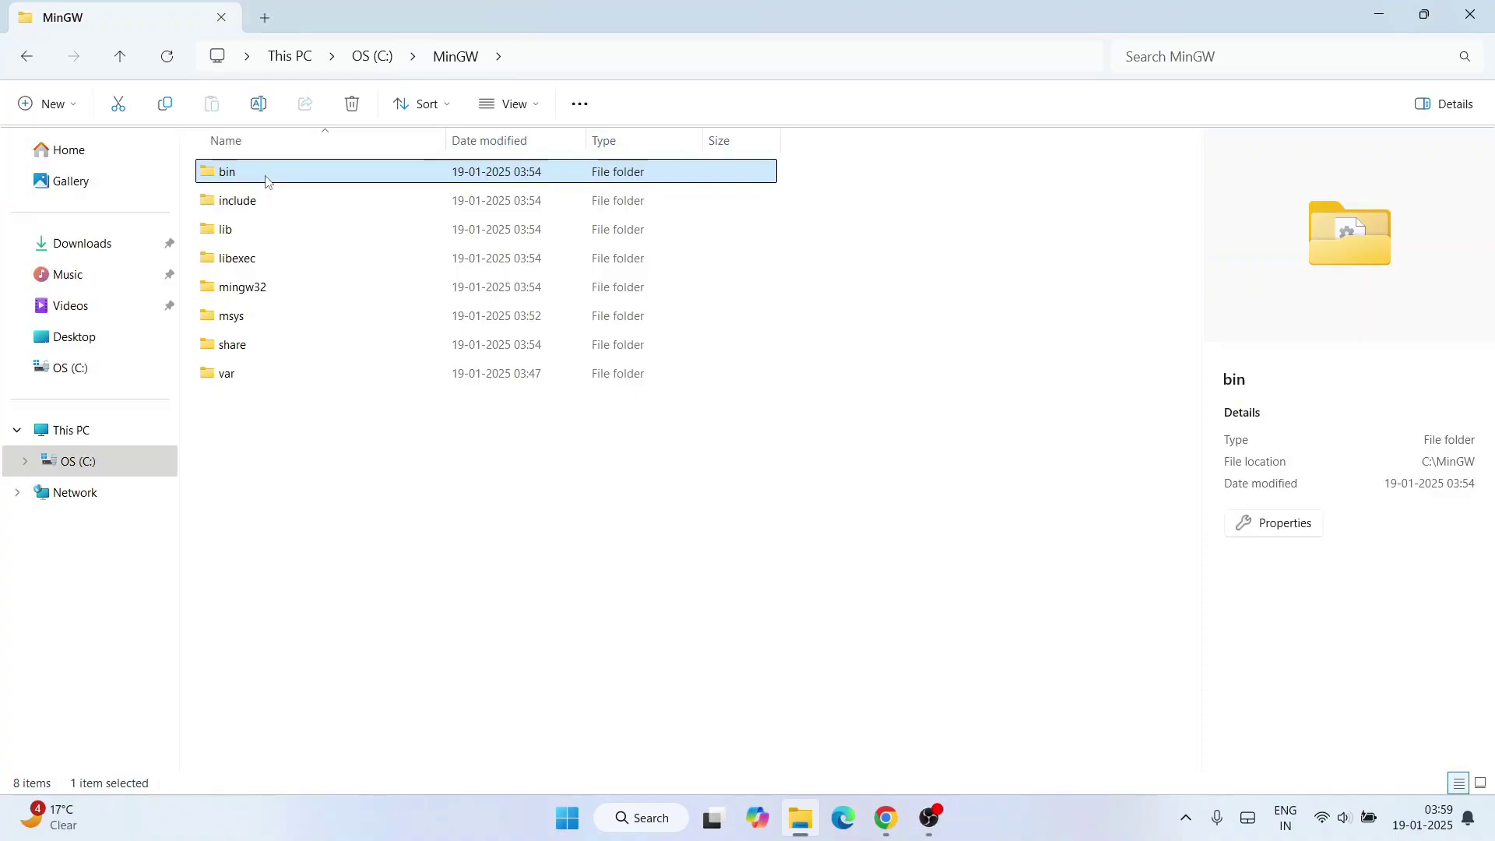
double_click(266, 179)
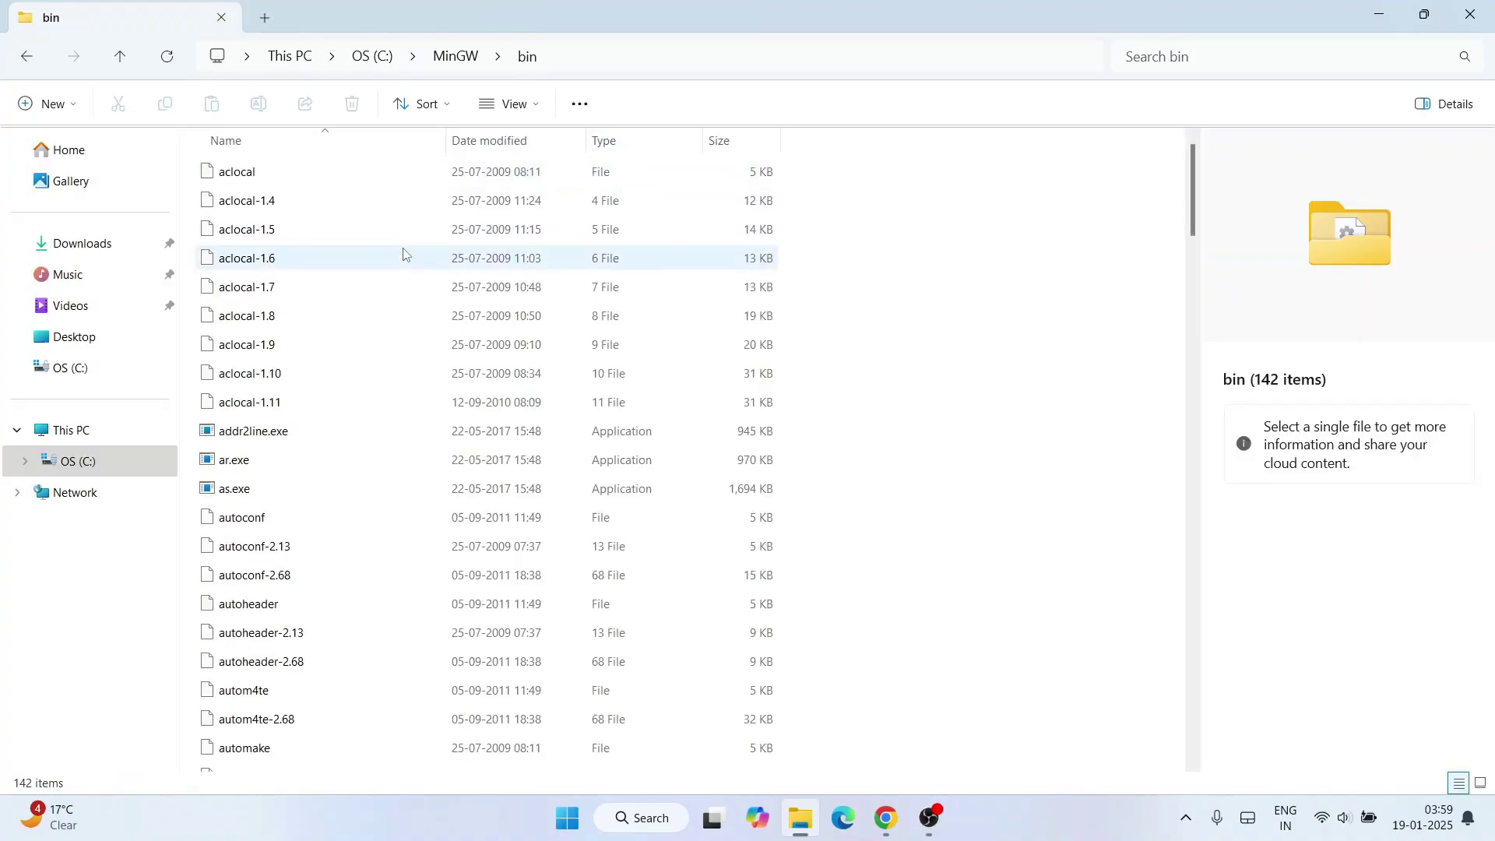
scroll(404, 257, "down", 5)
scroll(404, 263, "down", 5)
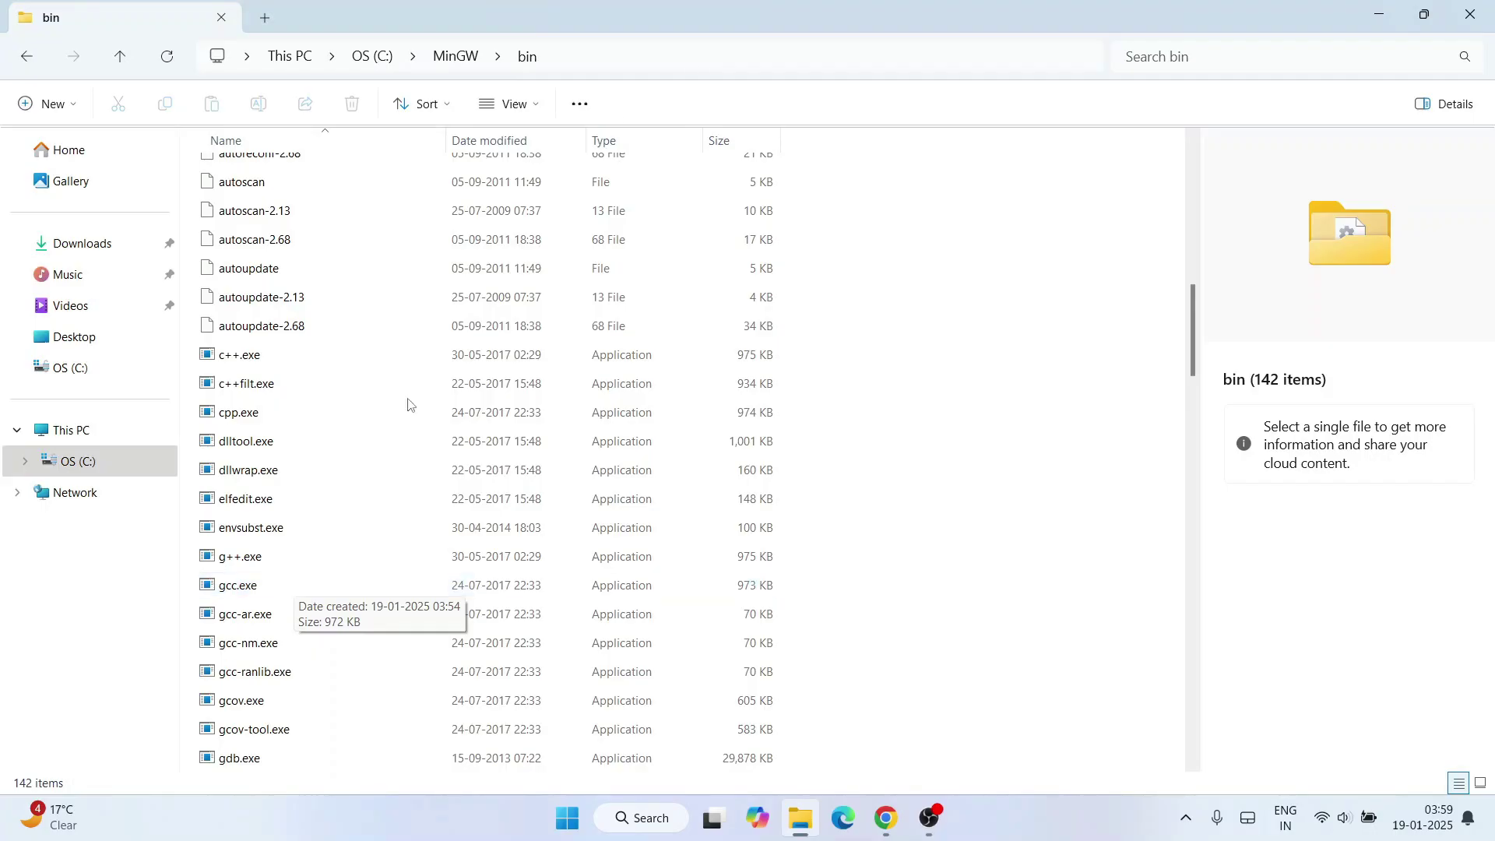
Copy the C:\MinGW\bin path from the address bar
left_click(636, 55)
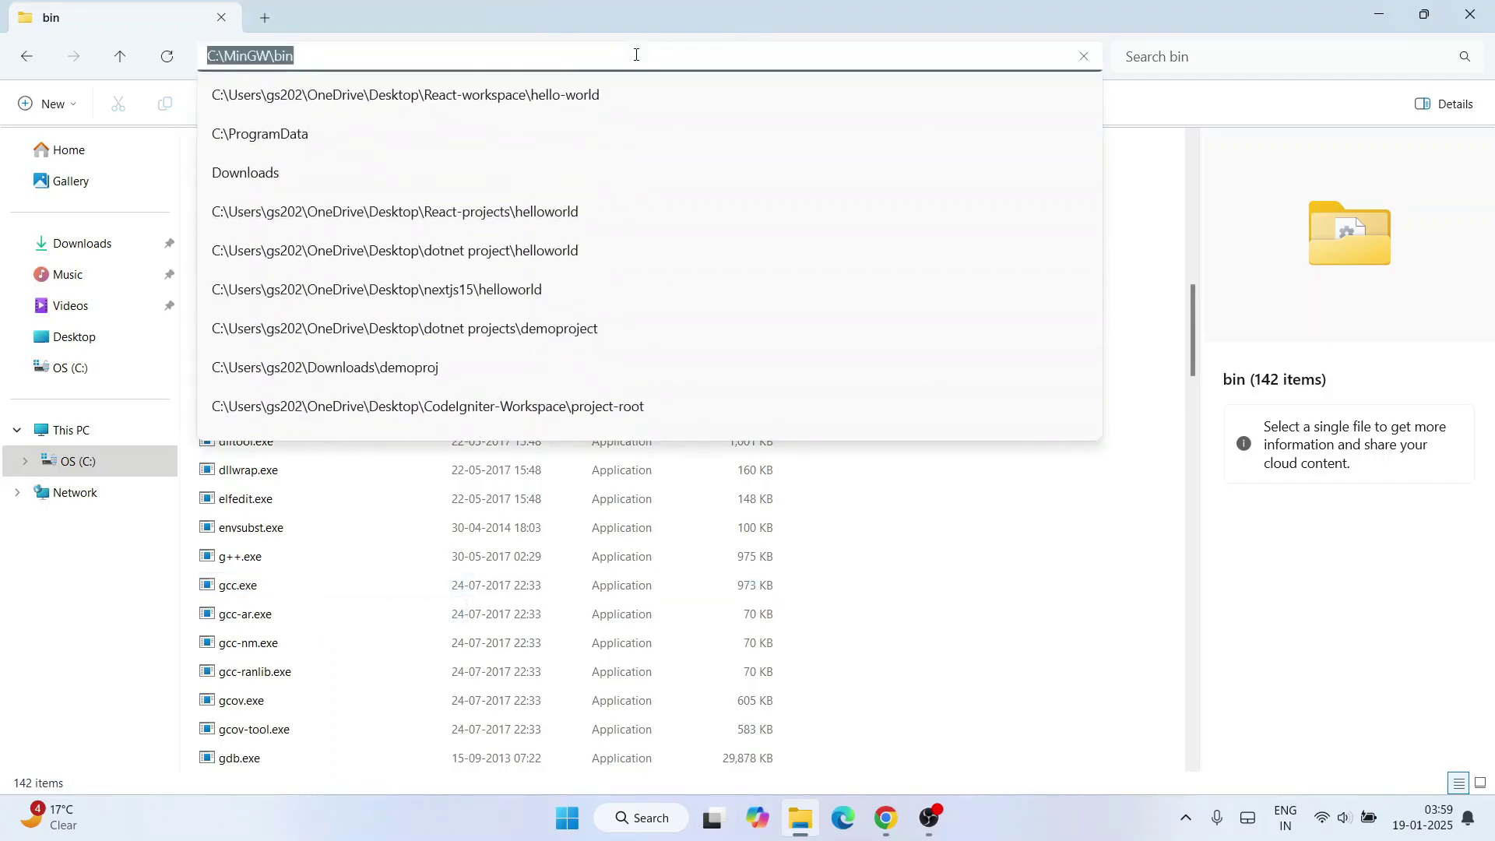
right_click(635, 56)
left_click(689, 107)
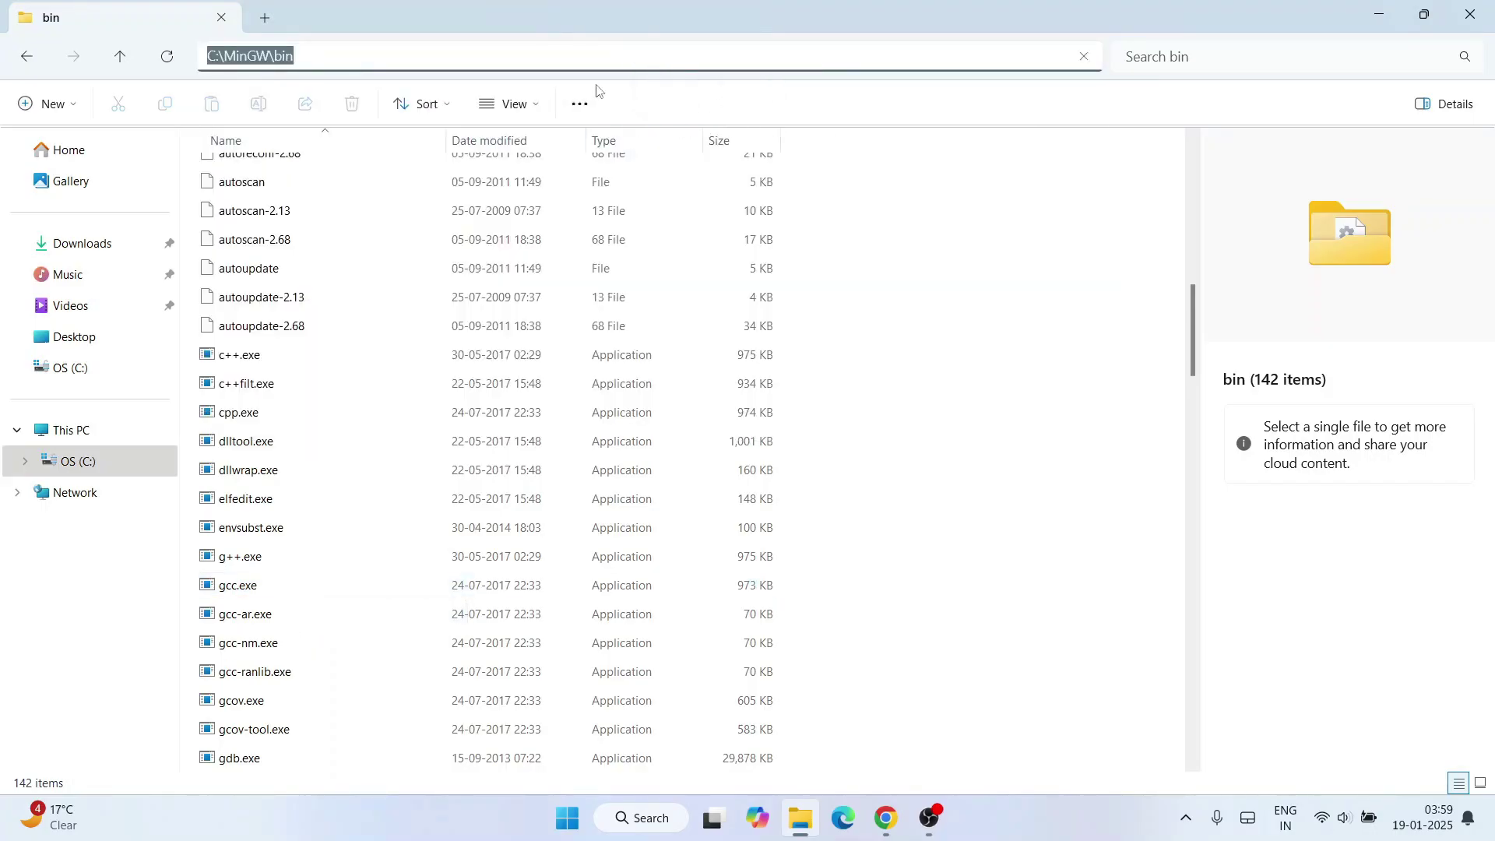
left_click(610, 824)
type("env")
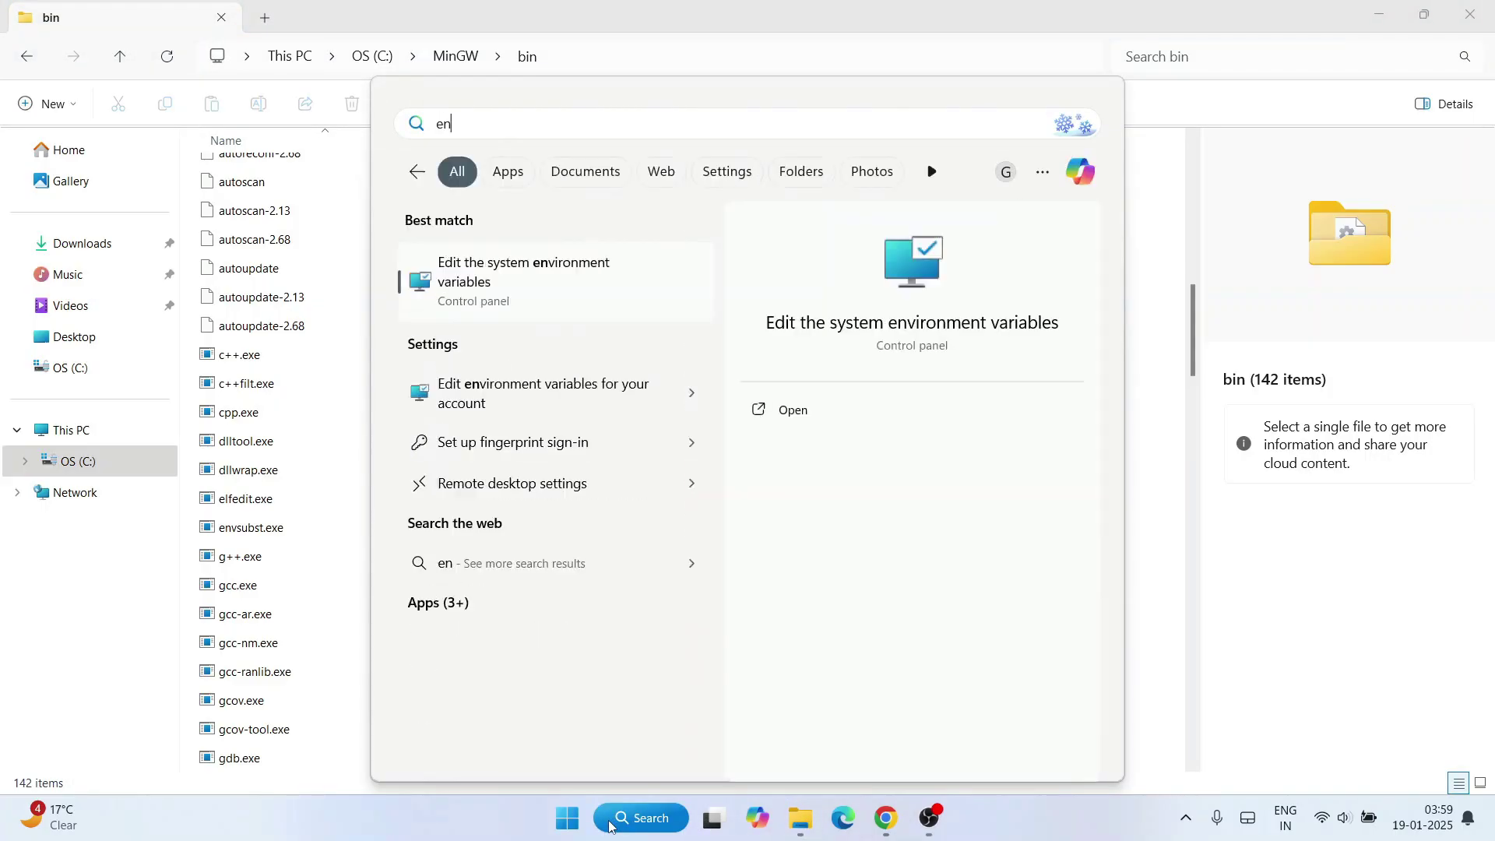
type("ir")
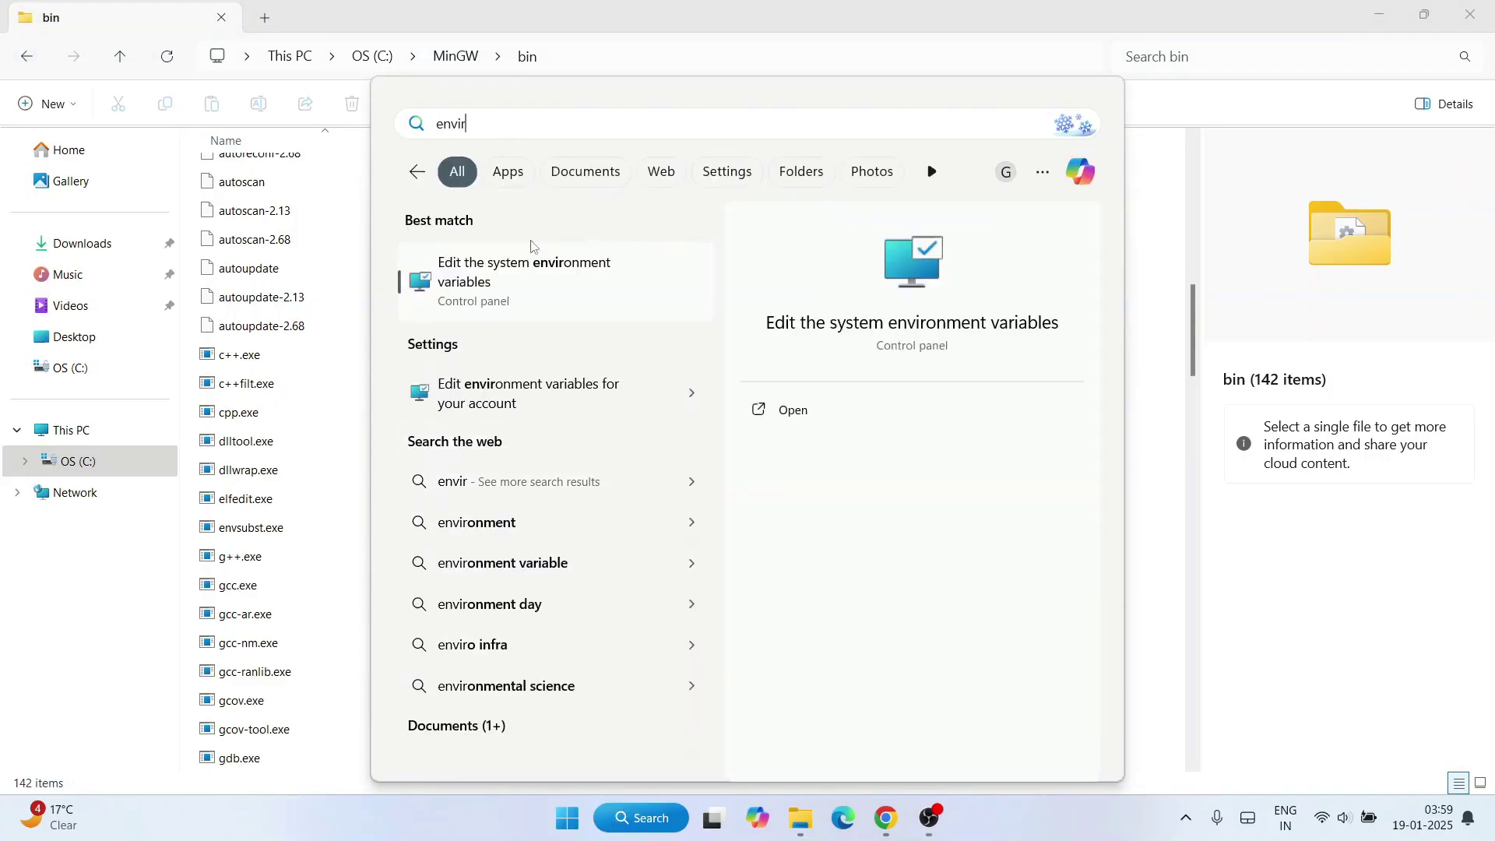
Open the system Path variable for editing from Environment Variables
left_click(584, 287)
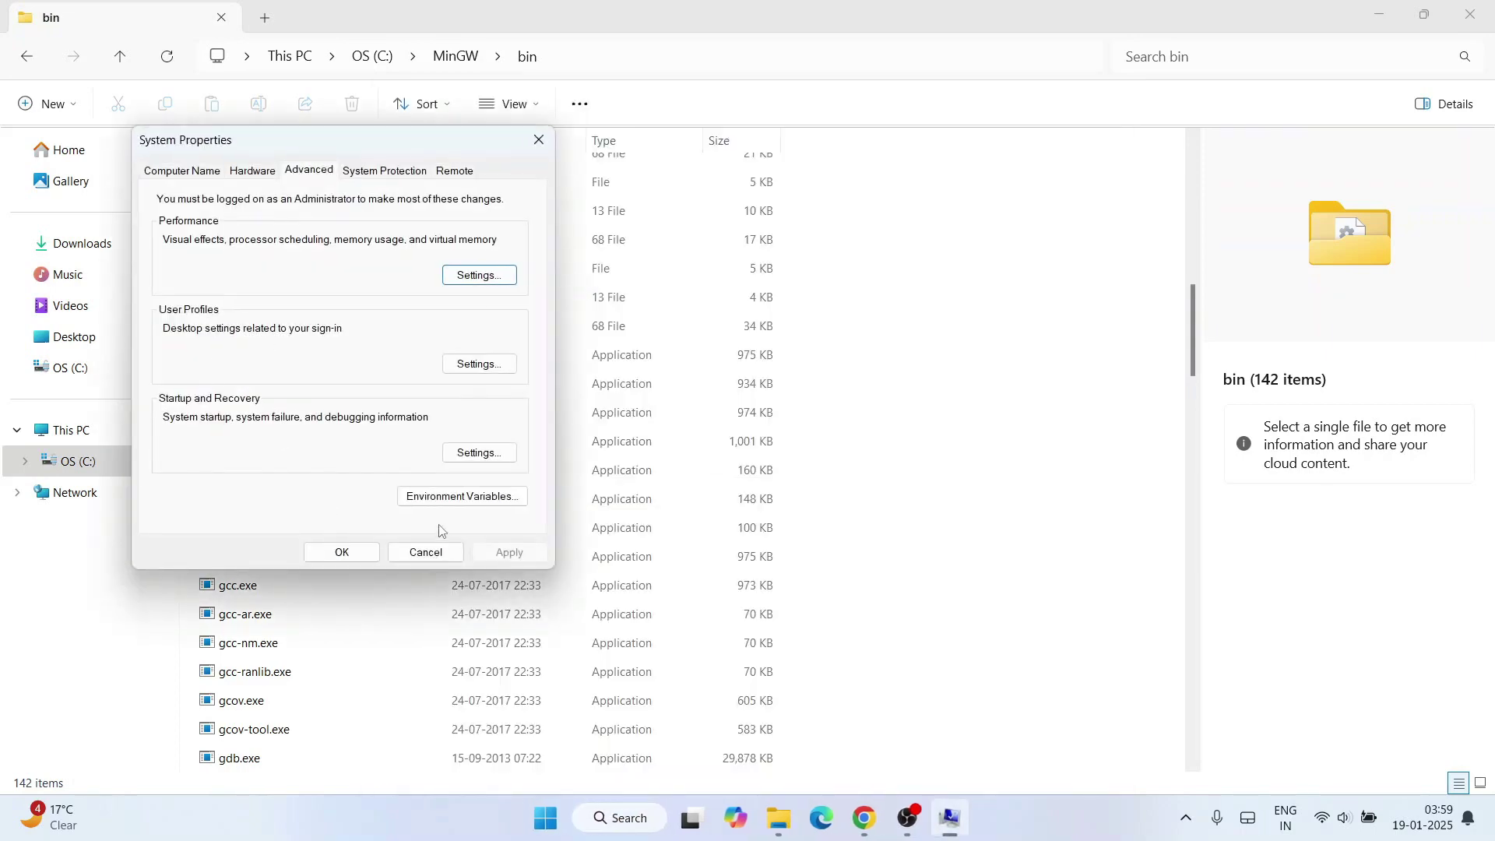
left_click(451, 497)
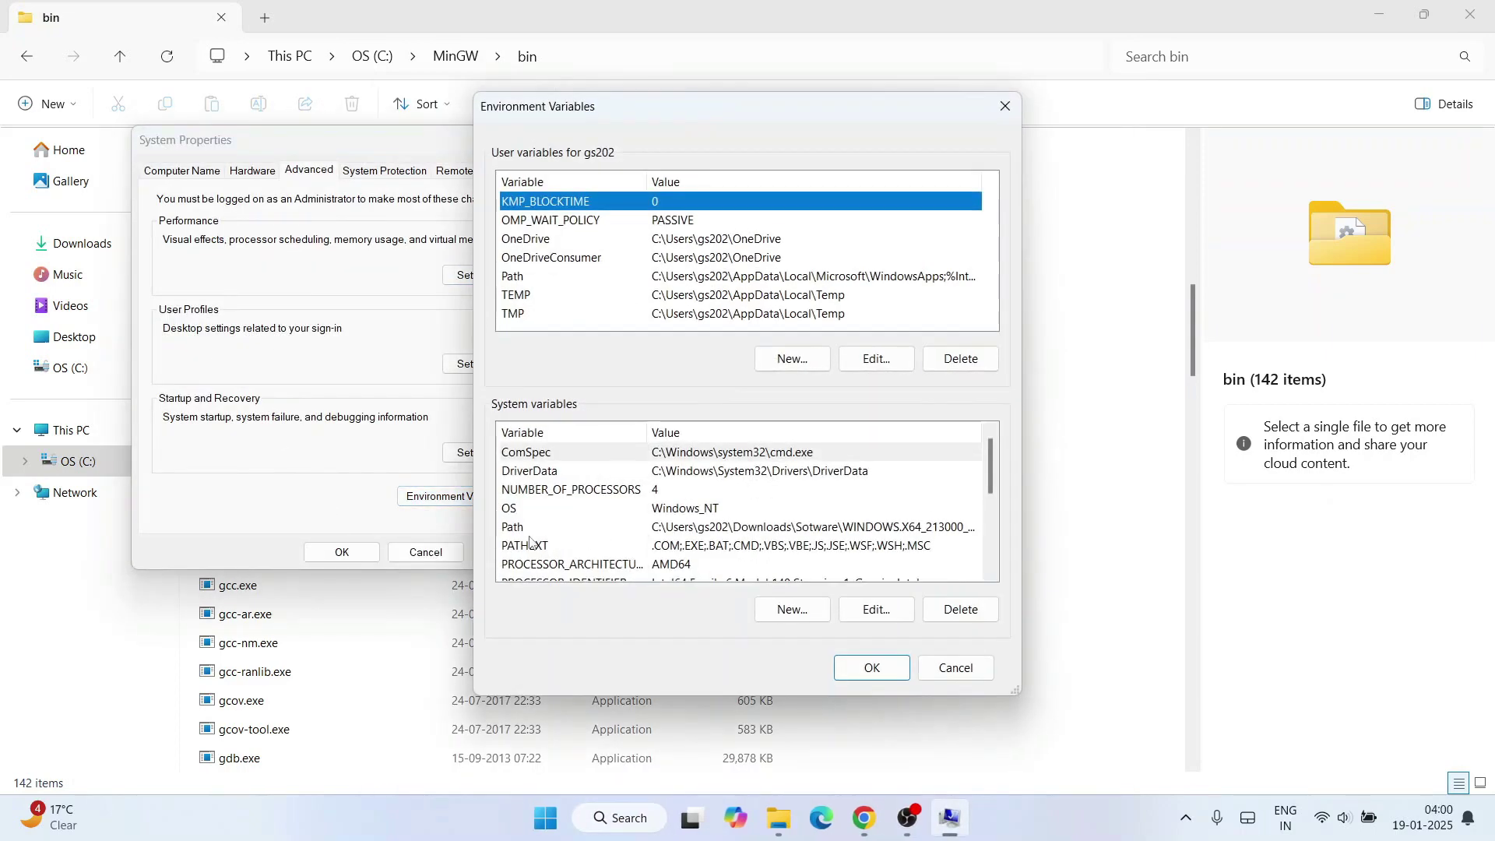
left_click(520, 528)
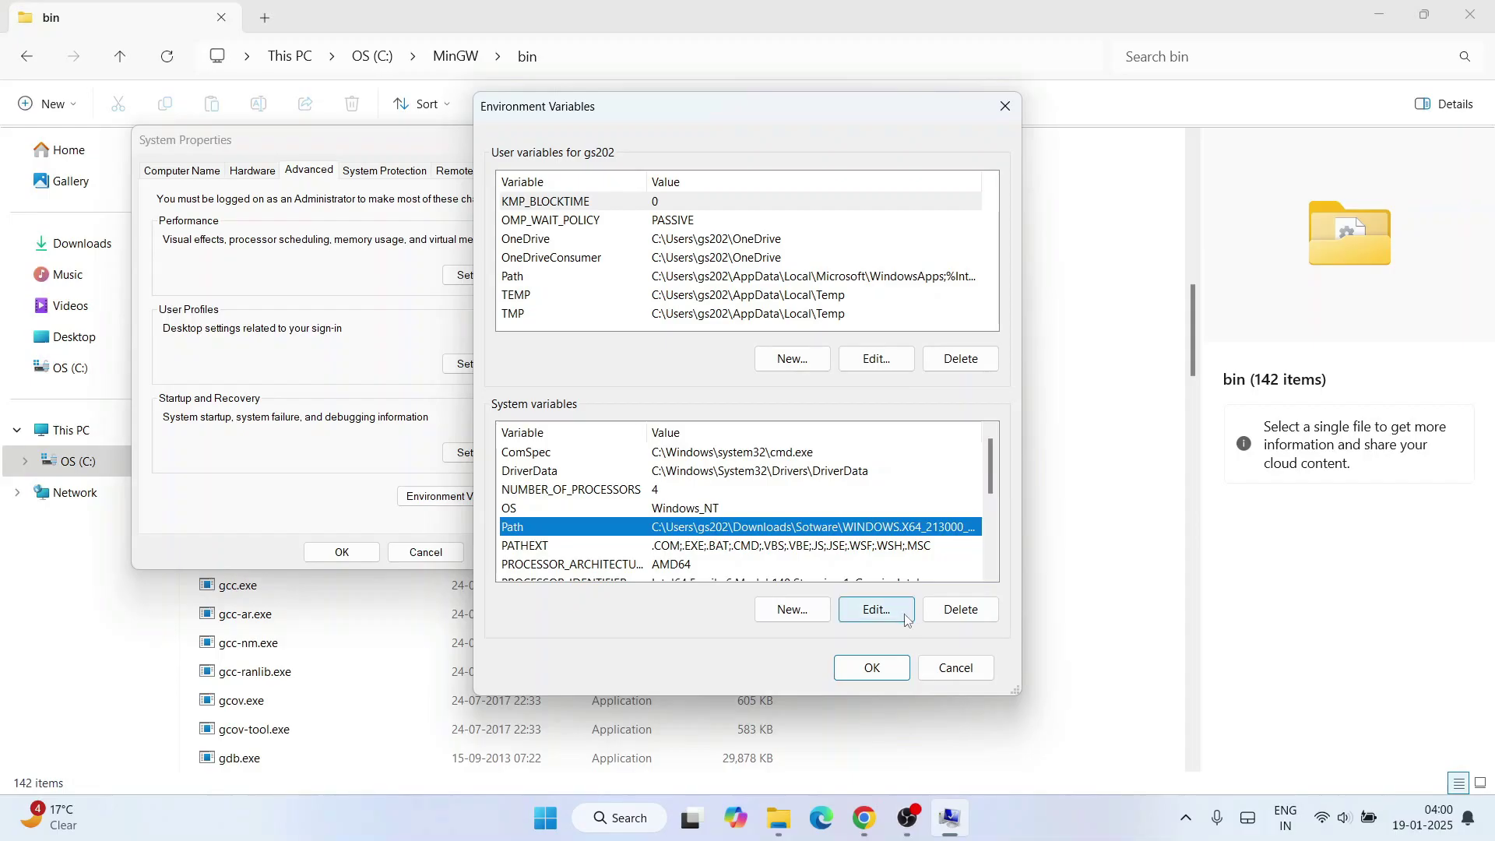
left_click(905, 620)
Add C:\MinGW\bin as a new Path entry and confirm all three dialogs
left_click(941, 200)
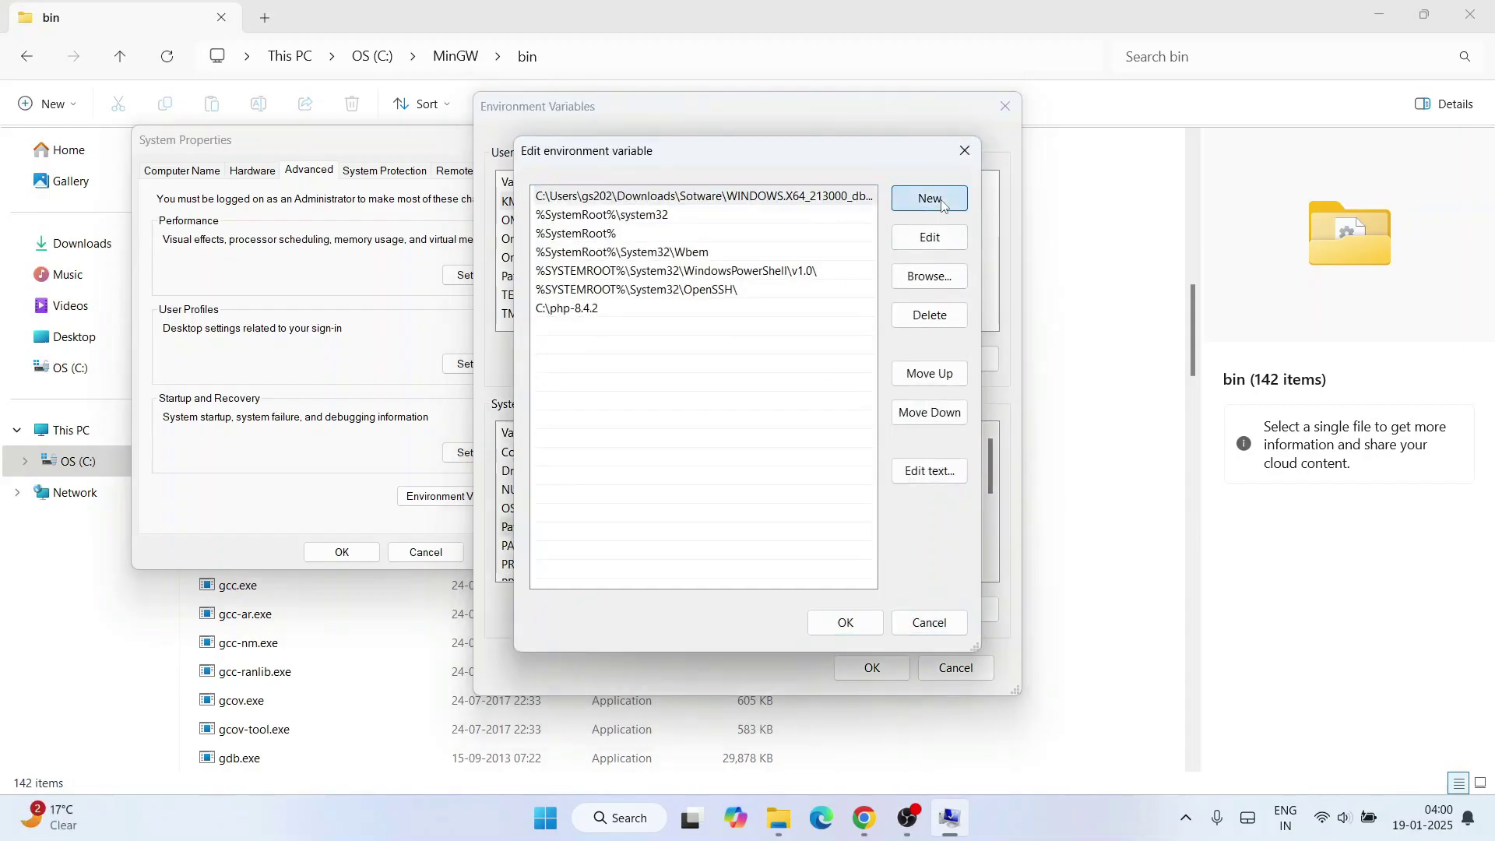
right_click(552, 324)
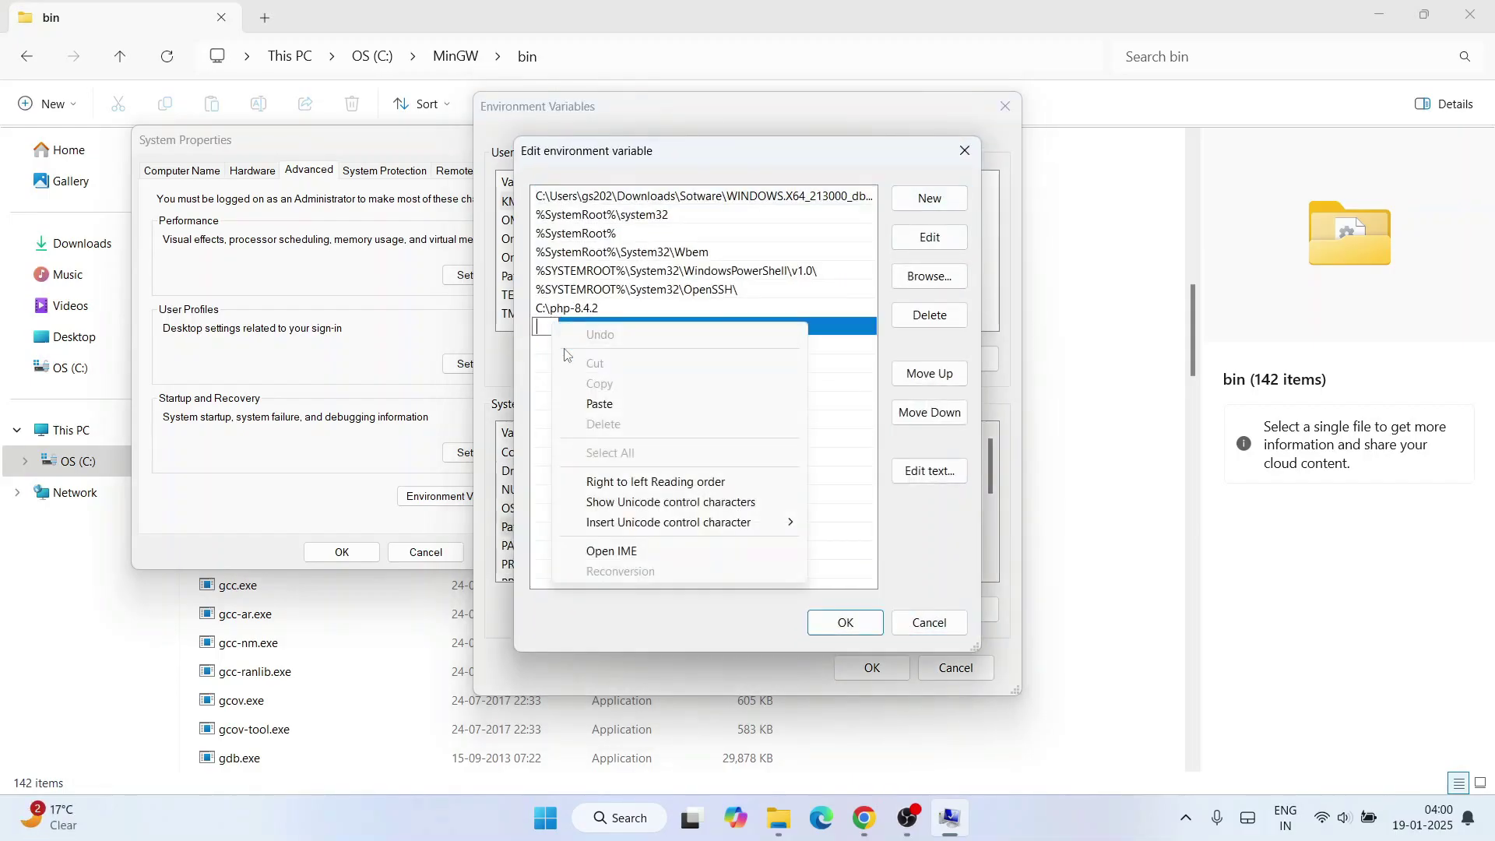
left_click(601, 409)
left_click(624, 347)
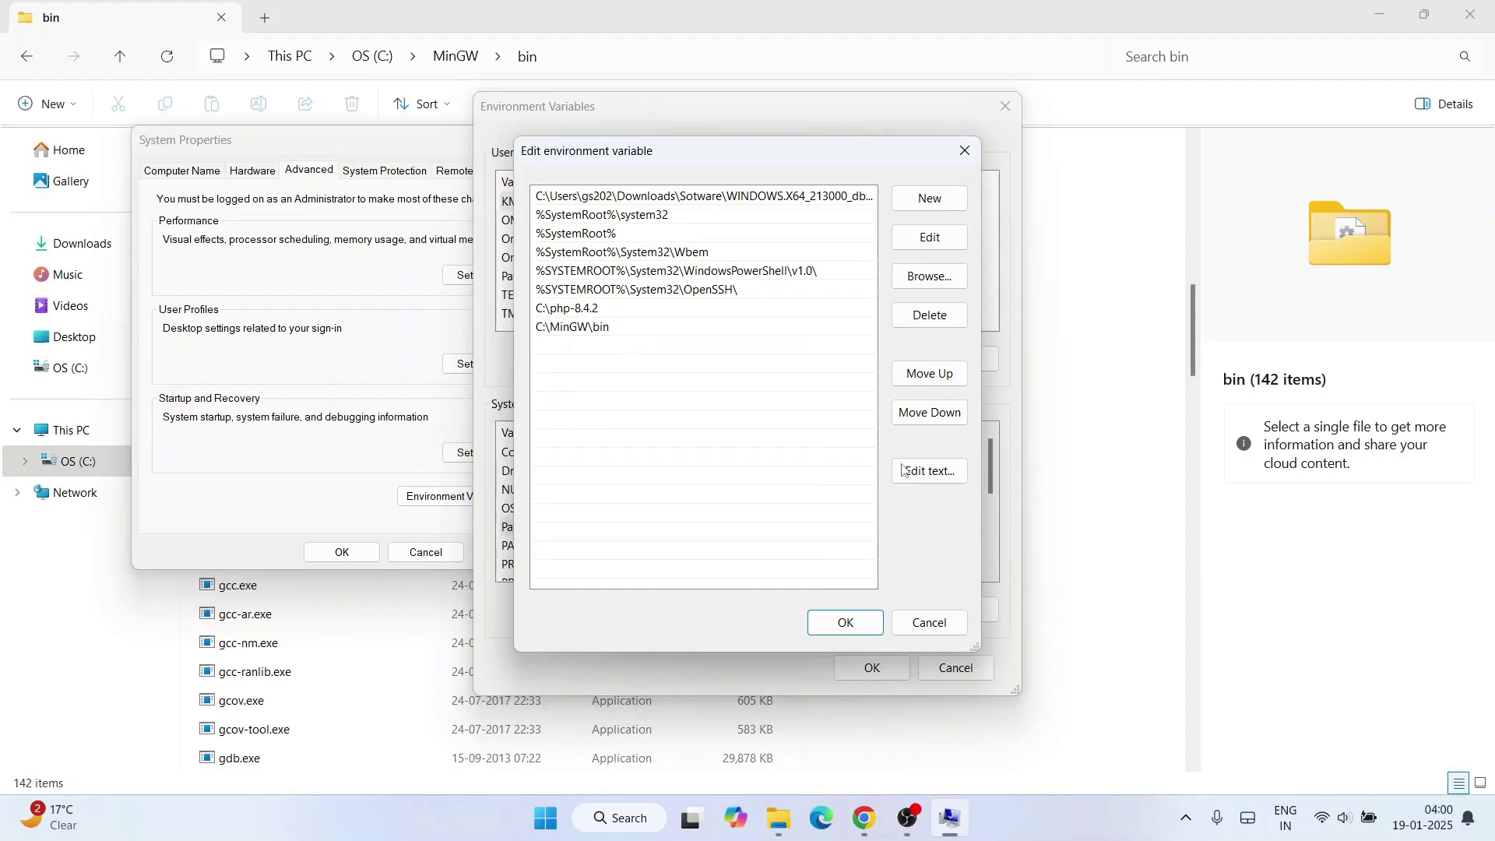
left_click(850, 623)
left_click(870, 668)
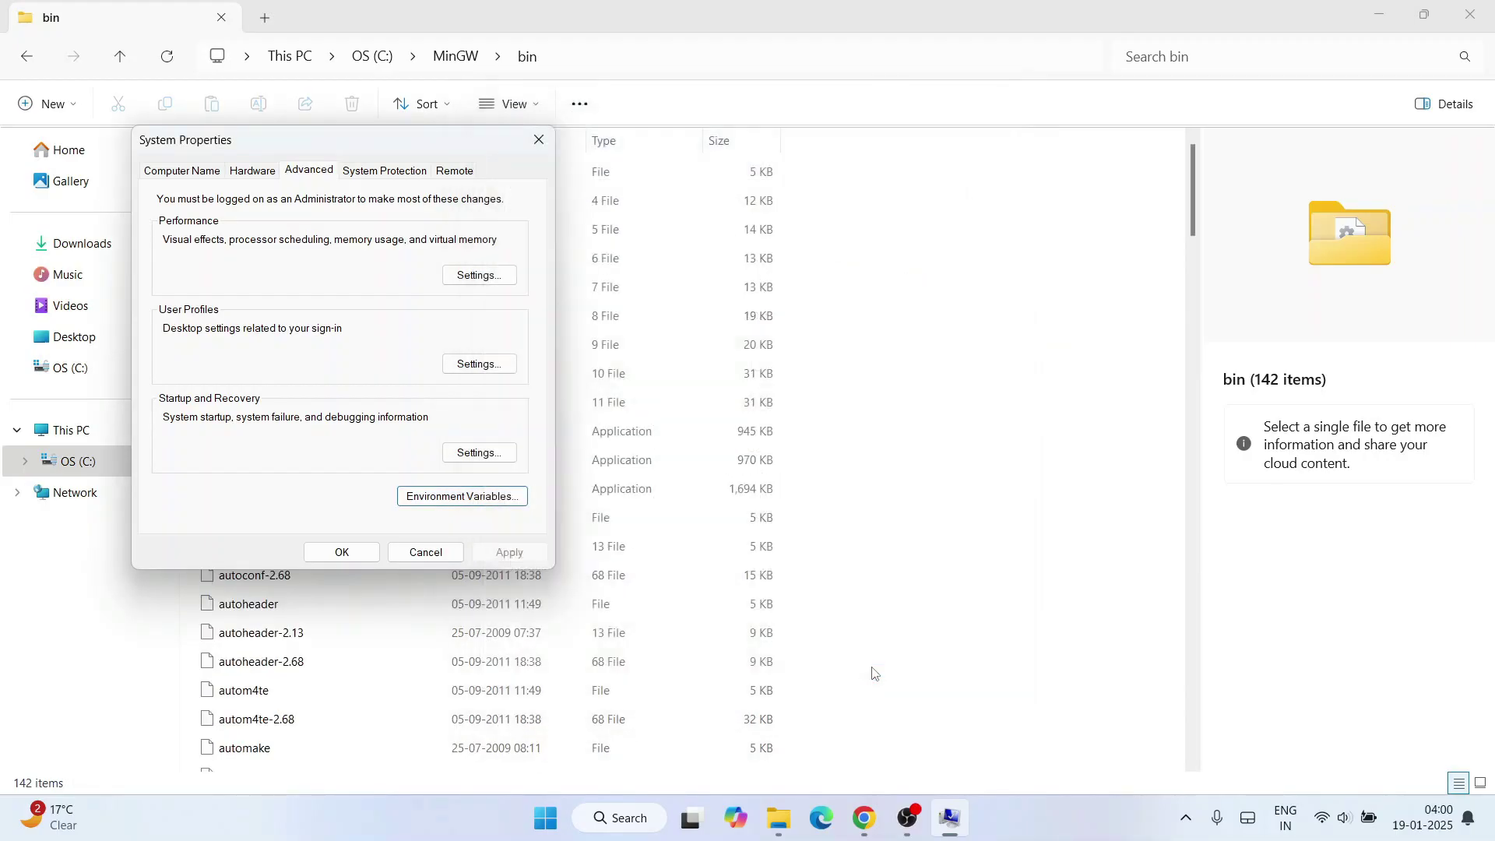
left_click(342, 551)
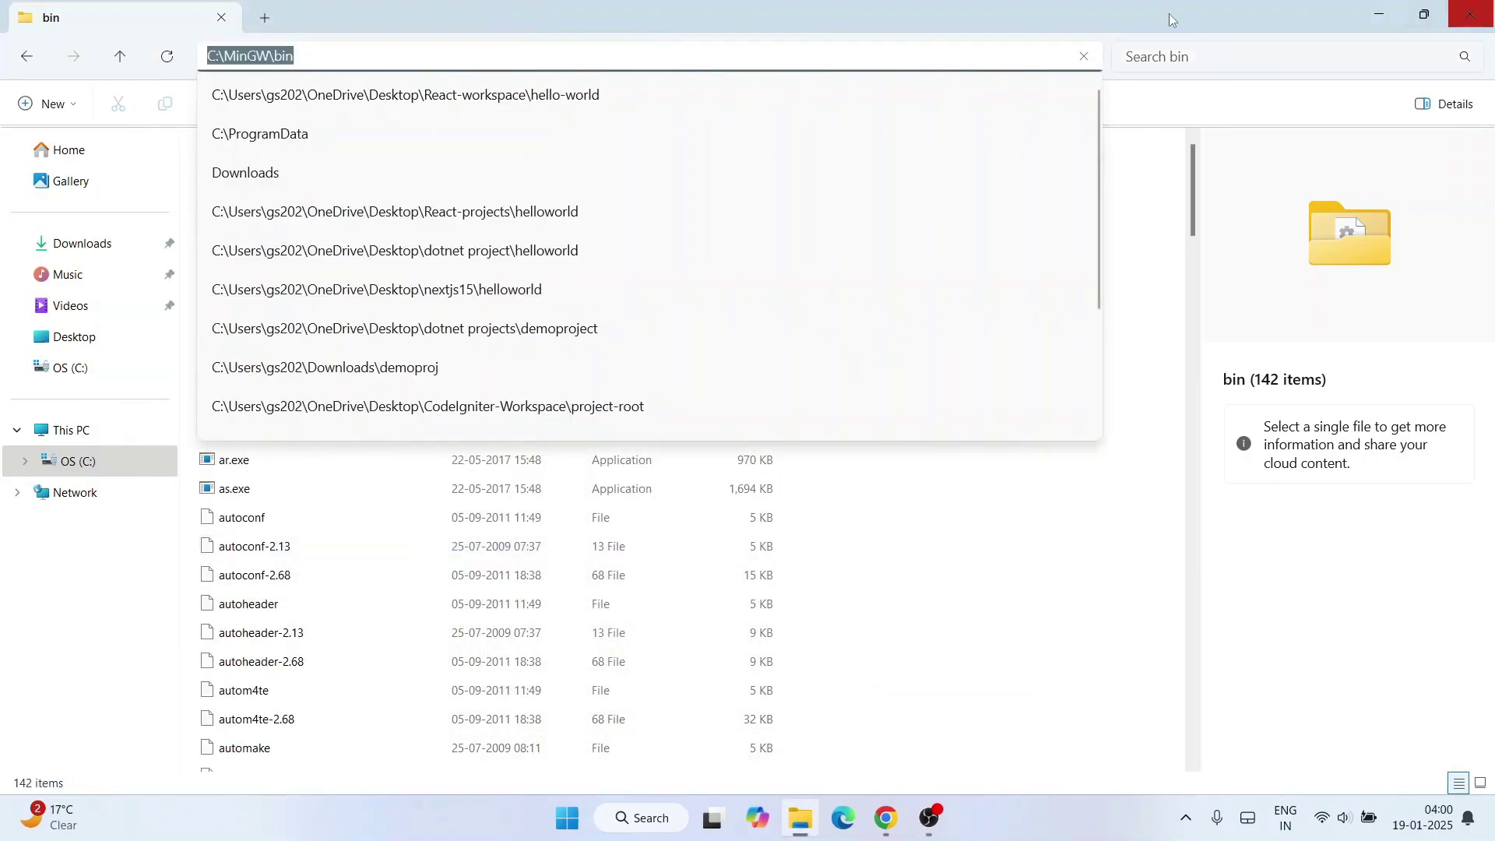
left_click(1169, 20)
left_click(1377, 15)
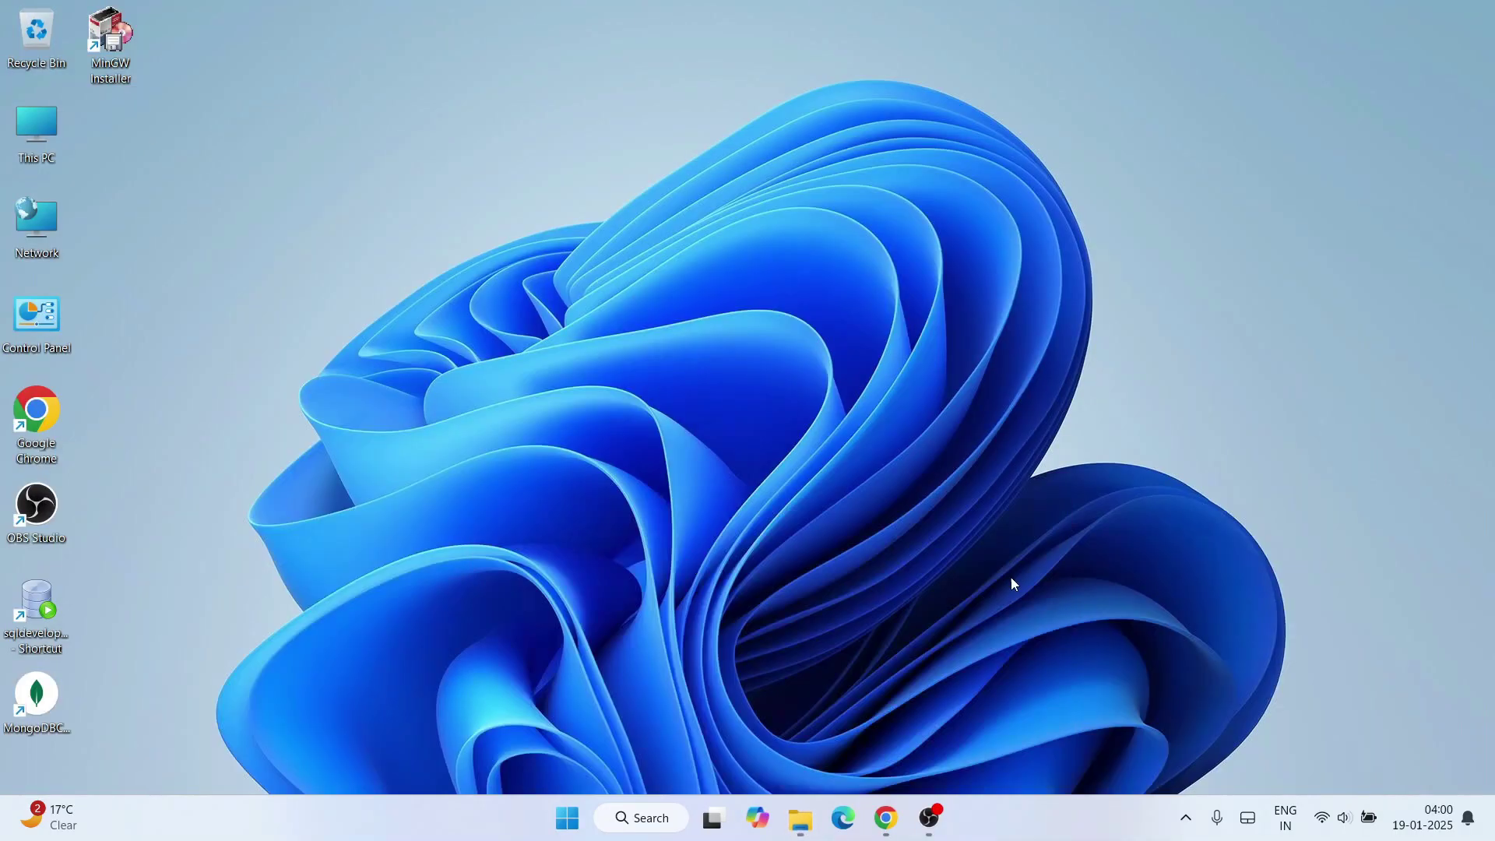
Verify in Command Prompt that g++ --version reports MinGW.org GCC 6.3.0, then close it
left_click(643, 823)
type("c")
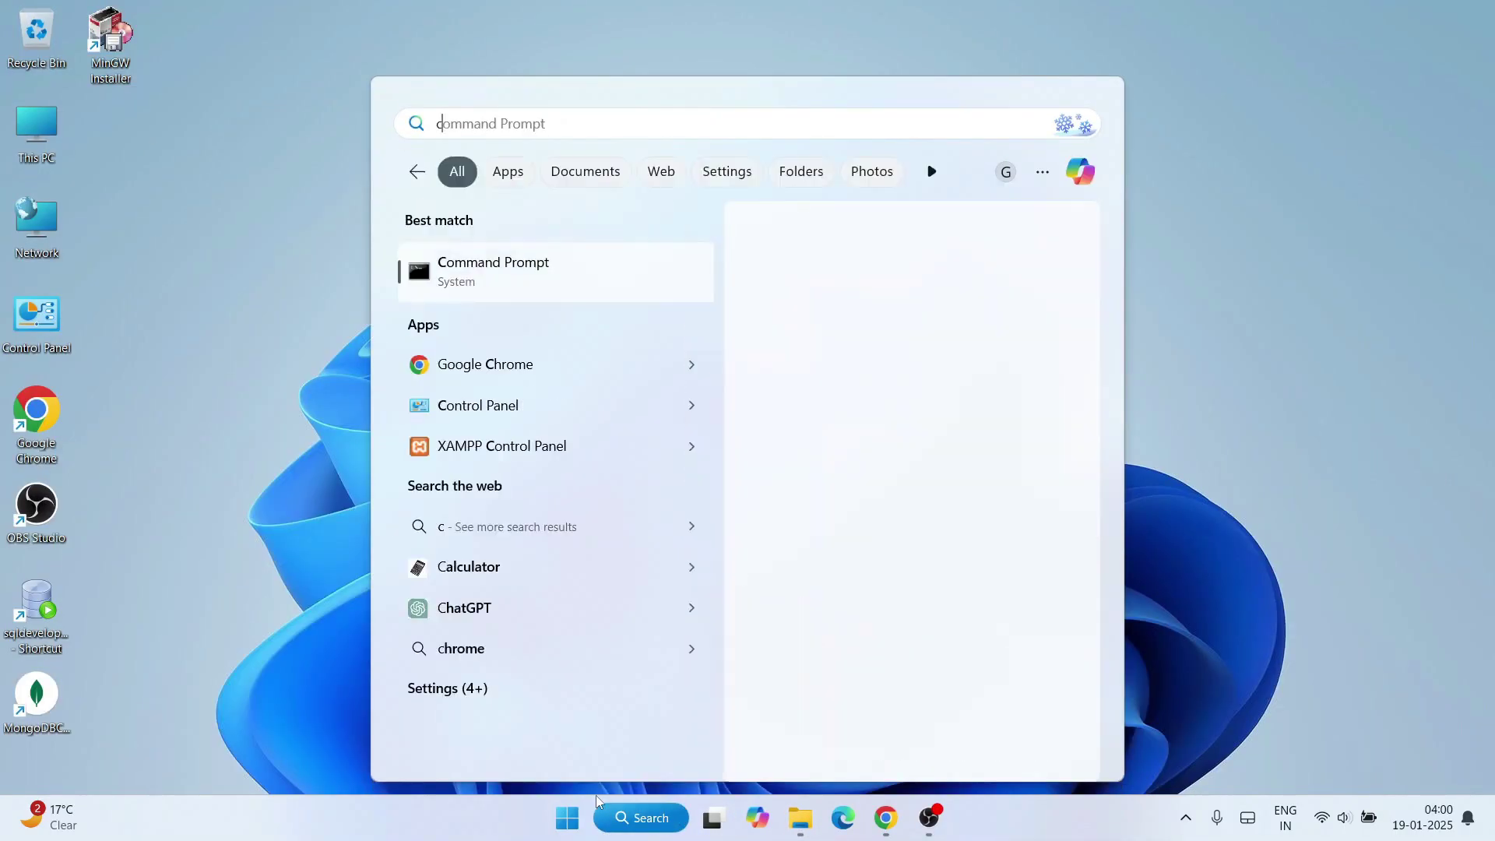
type("md")
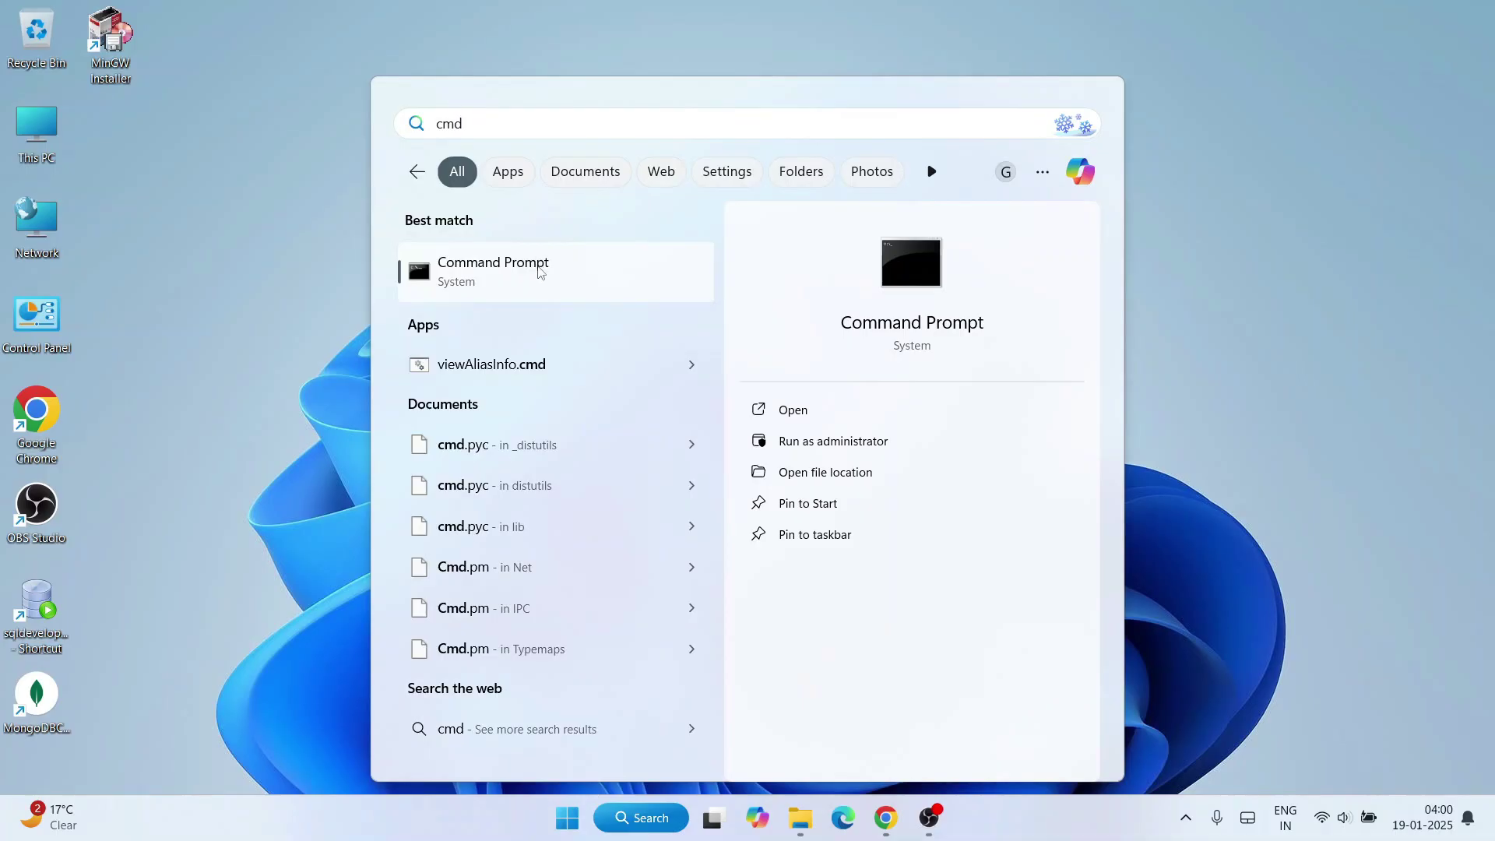
left_click(537, 265)
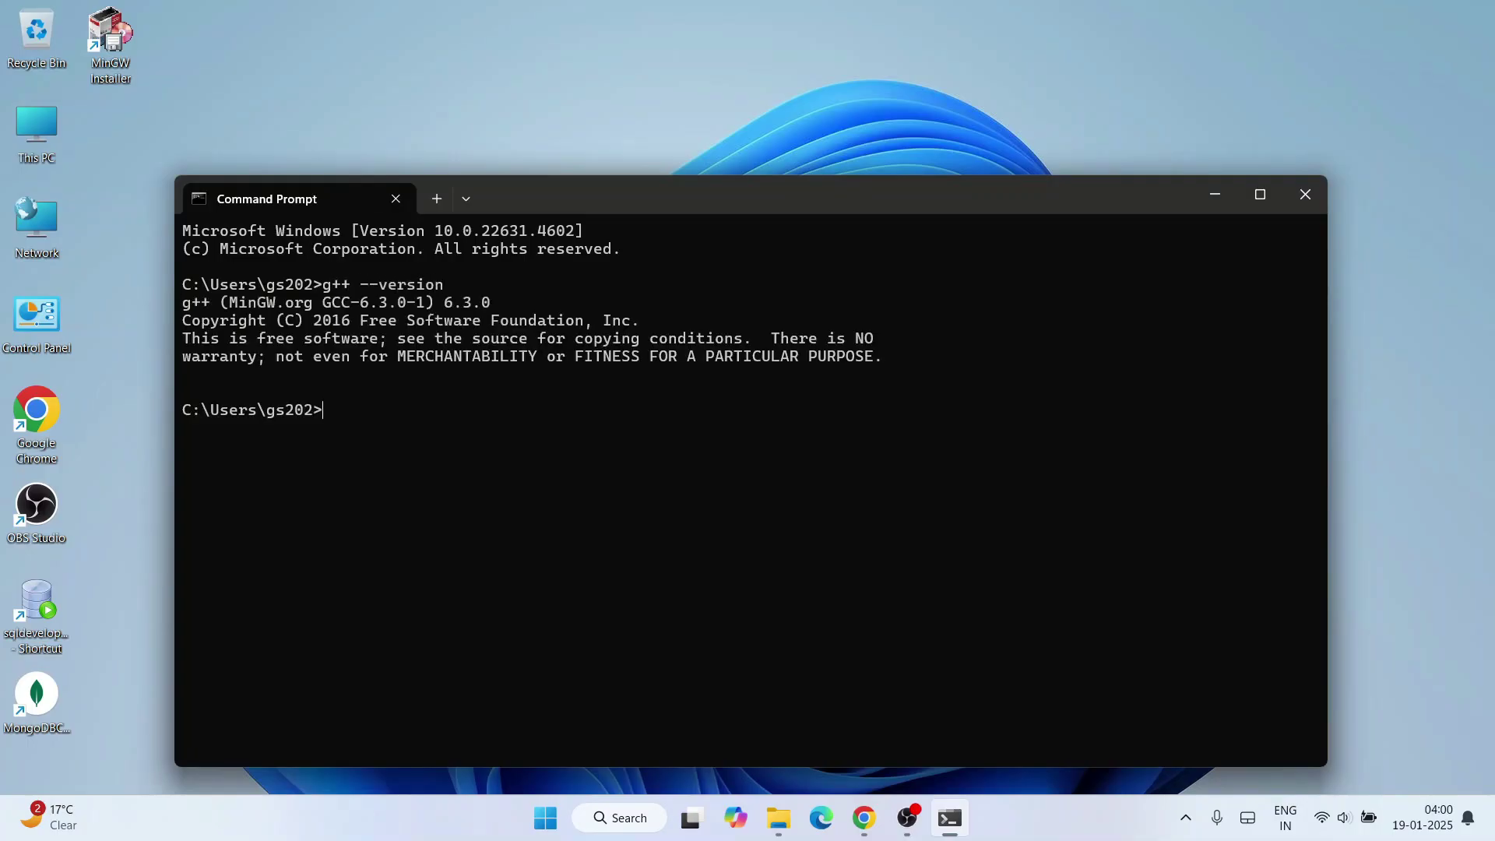
left_click_drag(185, 306, 534, 393)
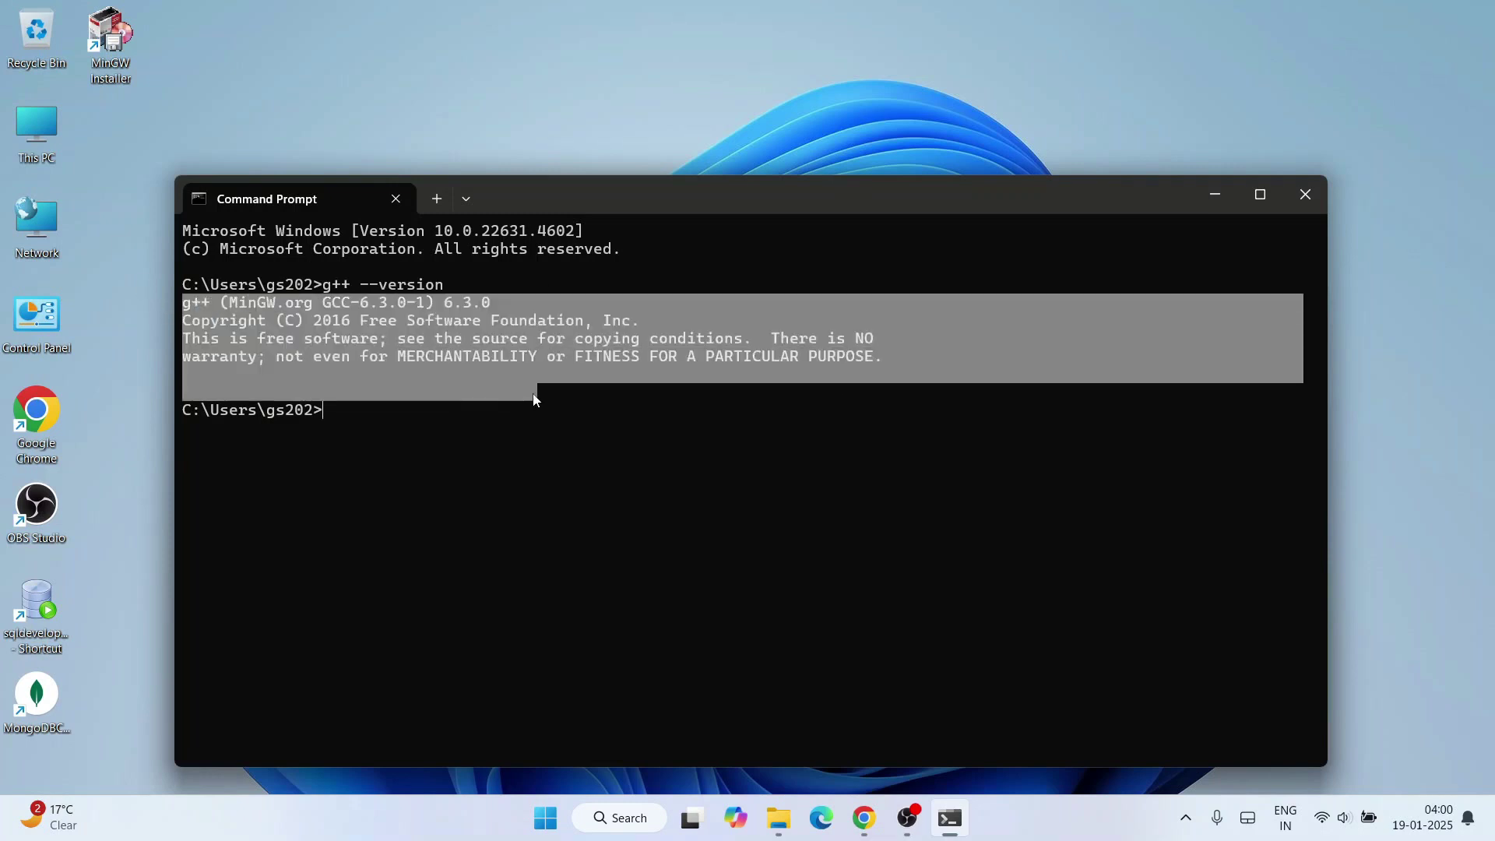
key("ctrl+c")
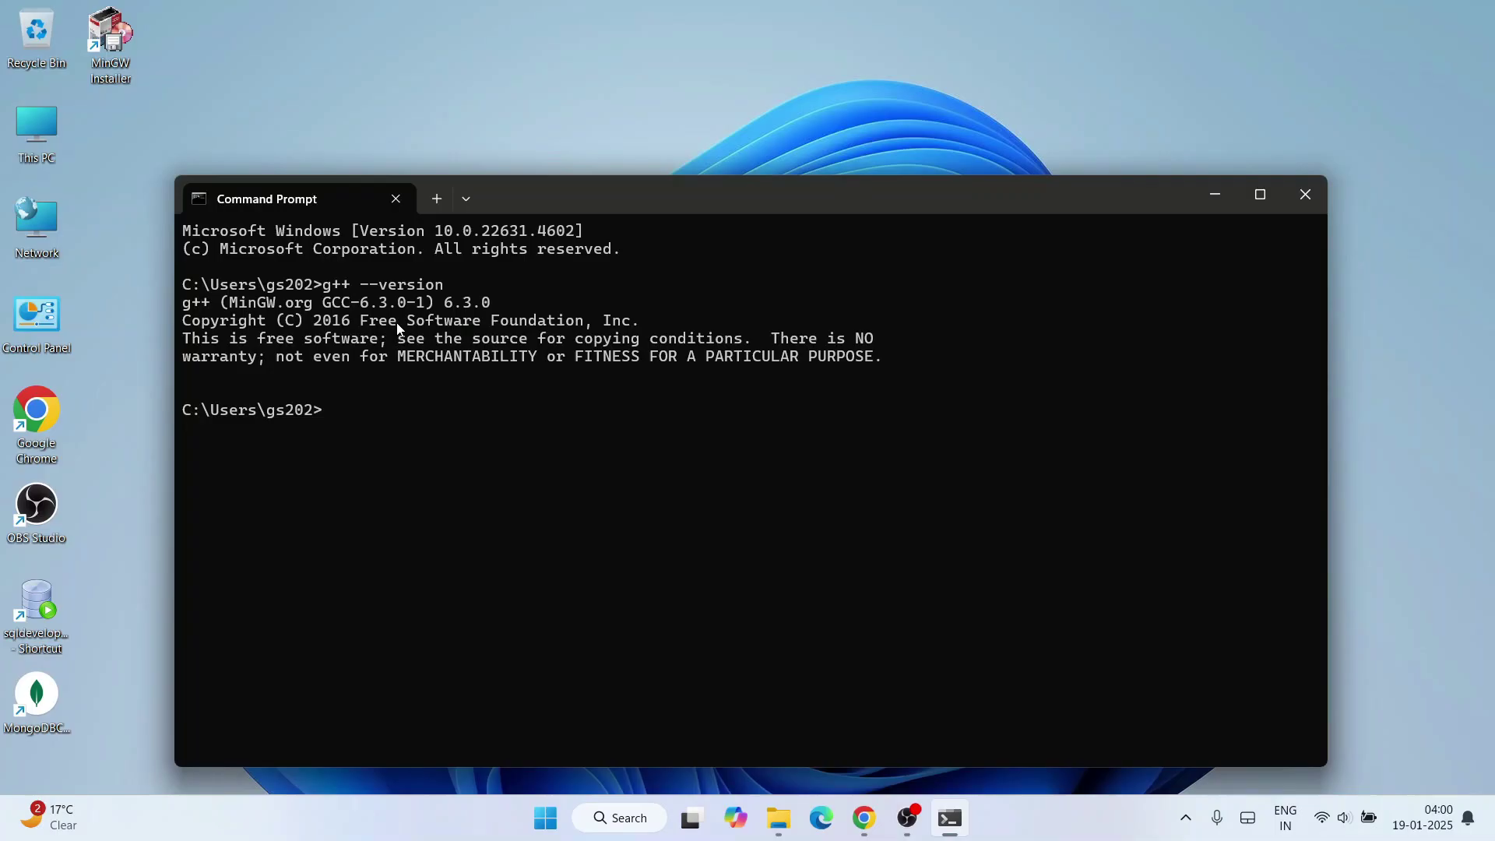
left_click(1304, 193)
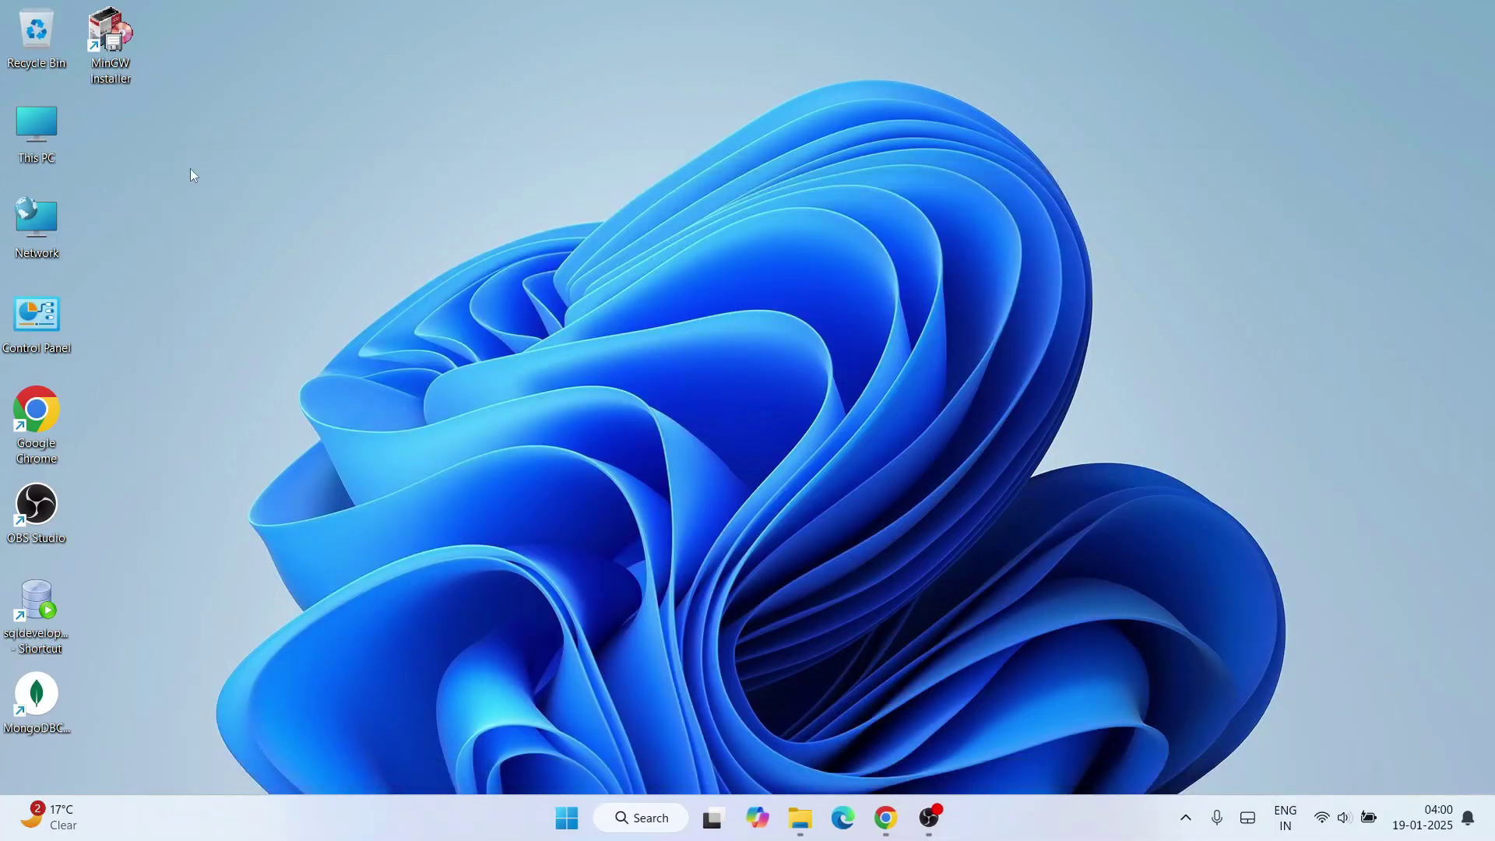
Create a desktop folder named 'c practice' and open it in File Explorer
right_click(217, 101)
mouse_move(274, 252)
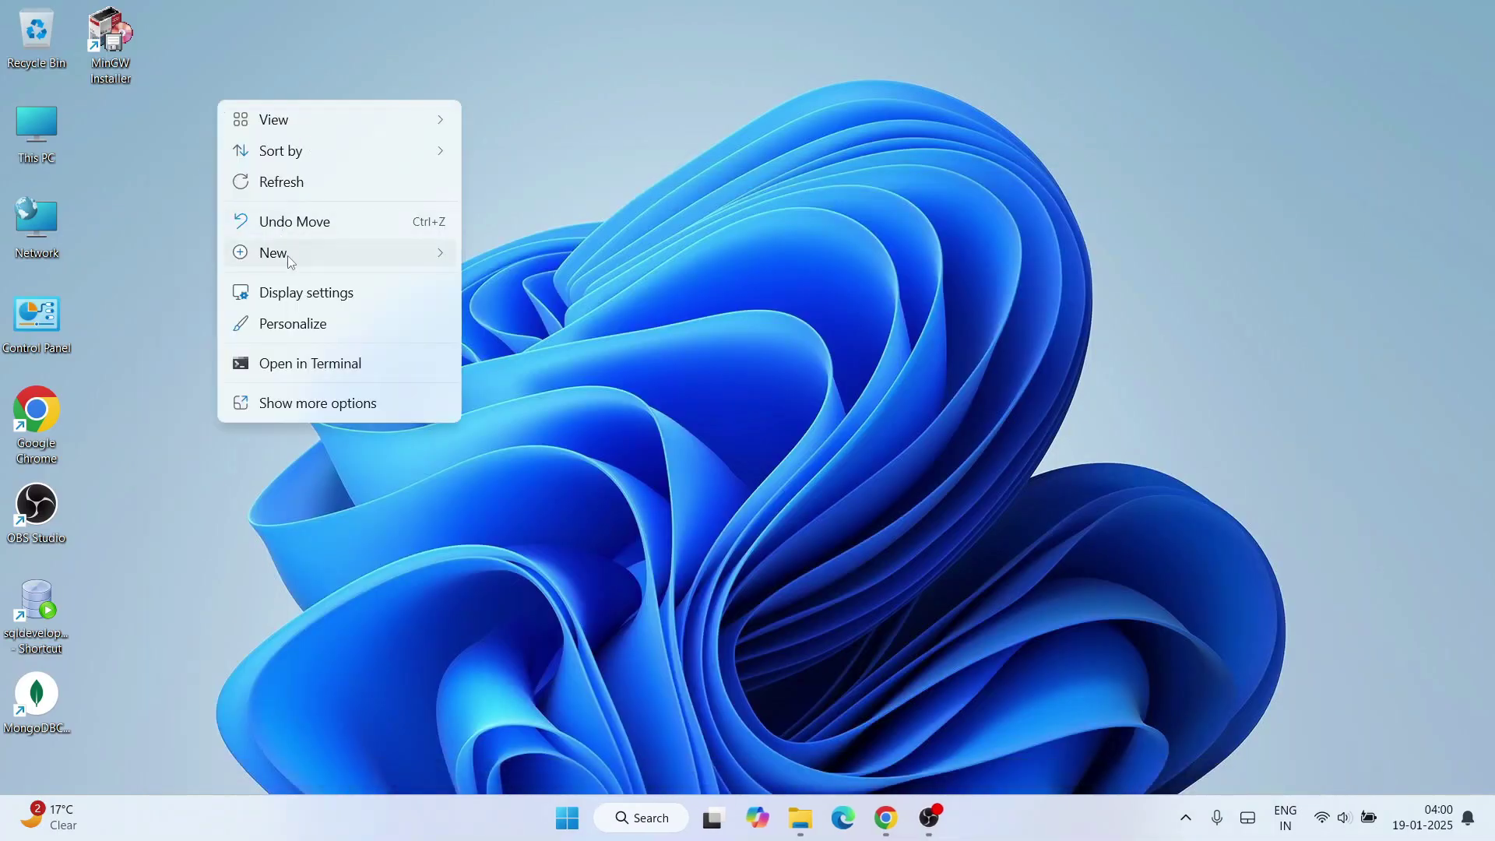
left_click(534, 255)
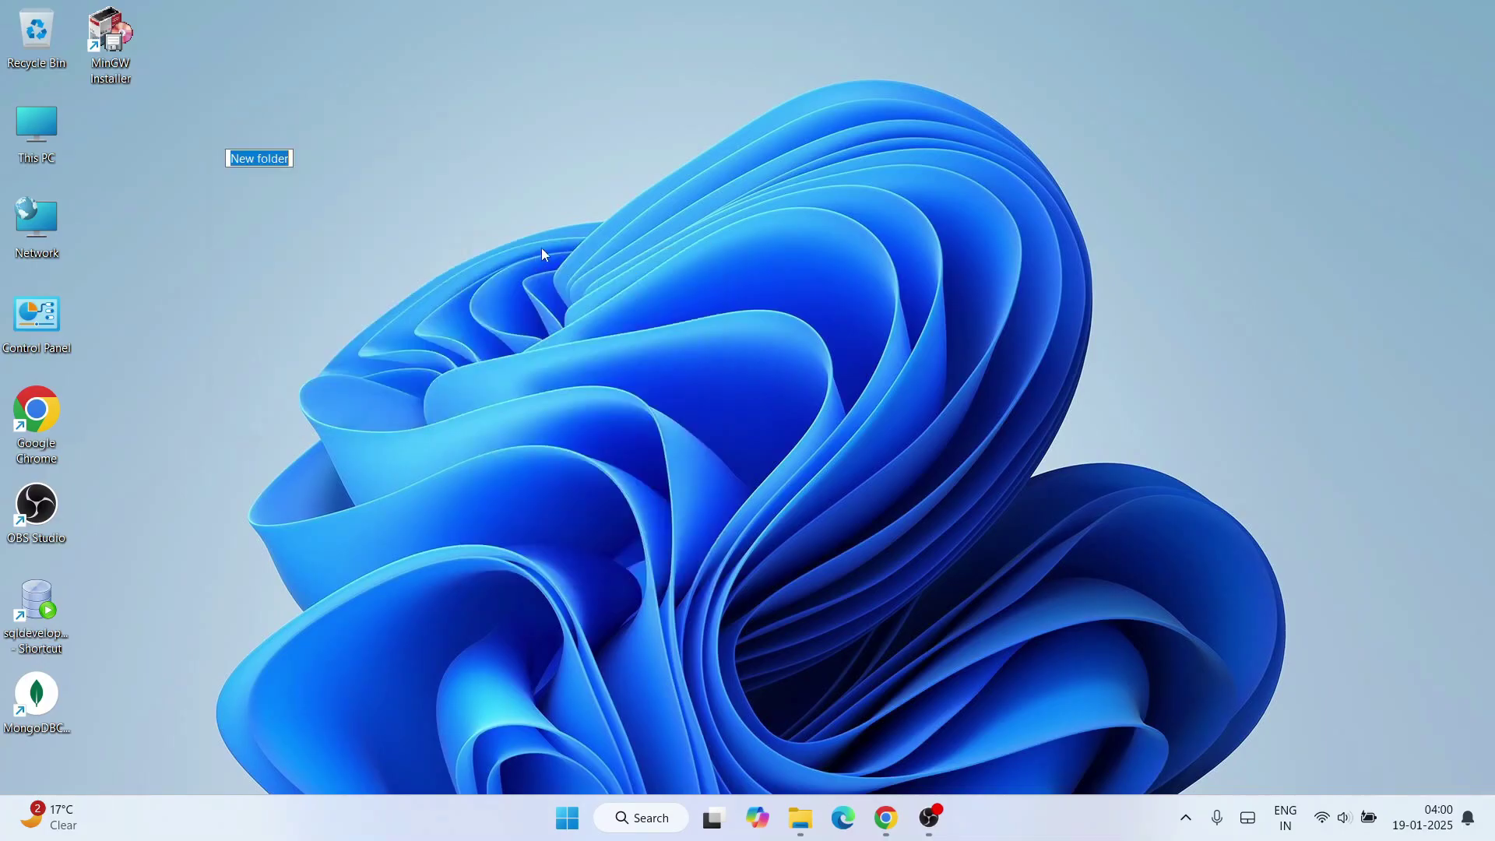
type("c")
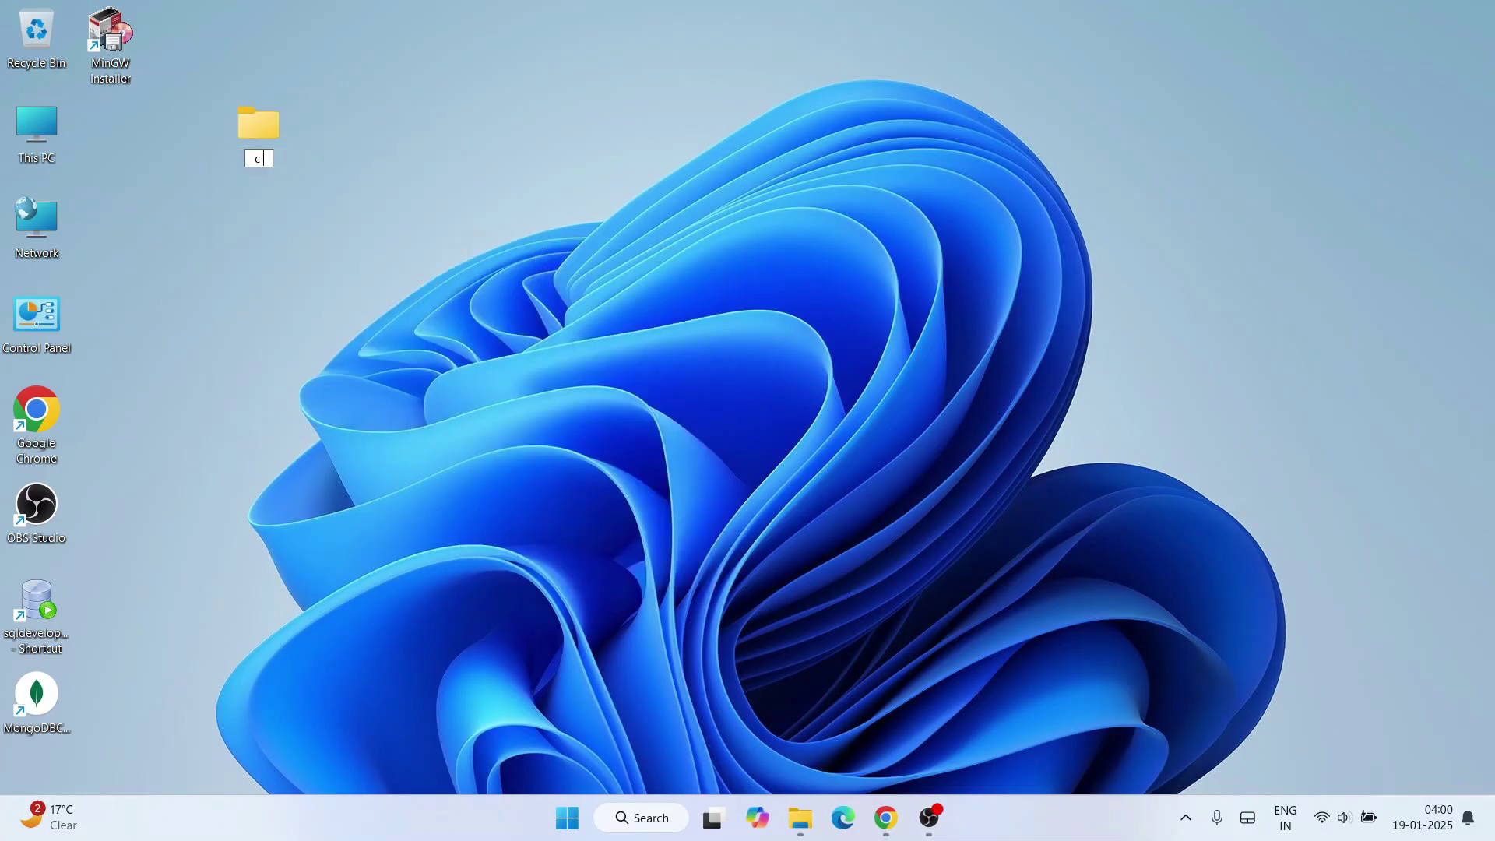
type(" practi")
type("ce")
key("Return")
key("Return")
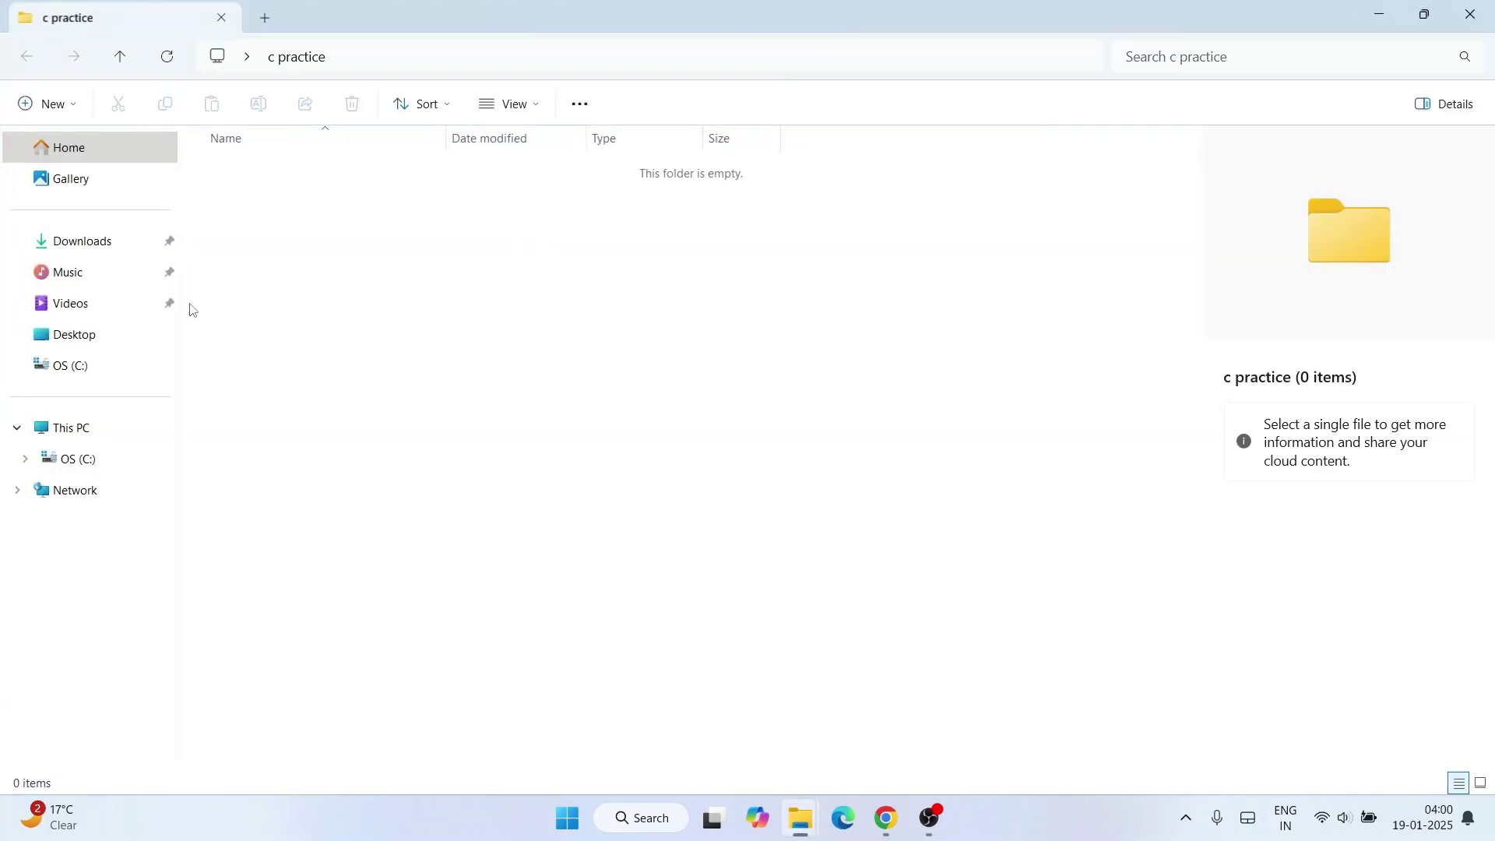
Create a new text document renamed to 'program.c', accepting the extension change
right_click(357, 239)
mouse_move(412, 386)
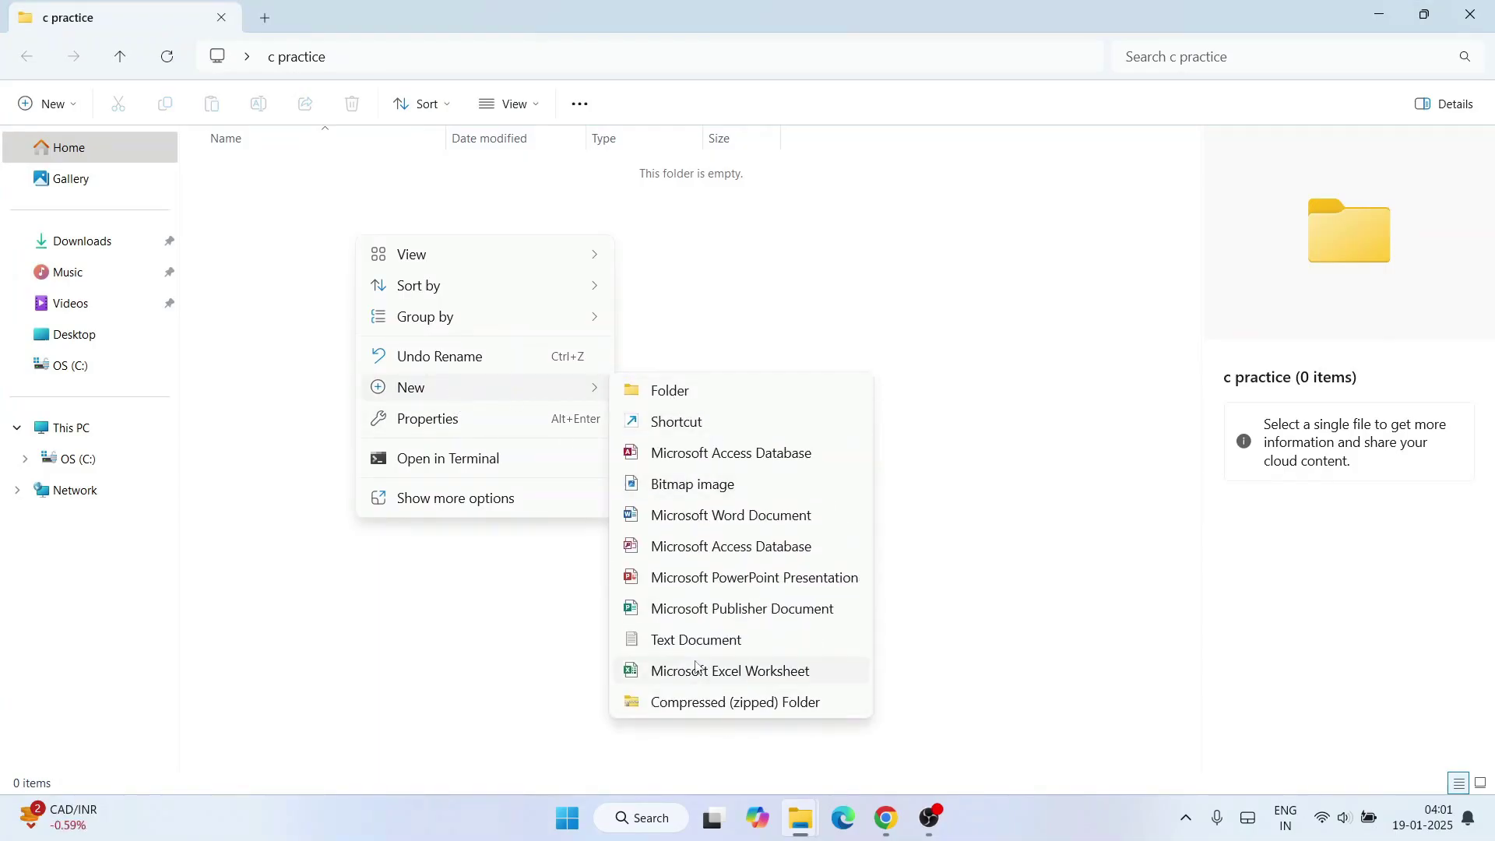
left_click(692, 640)
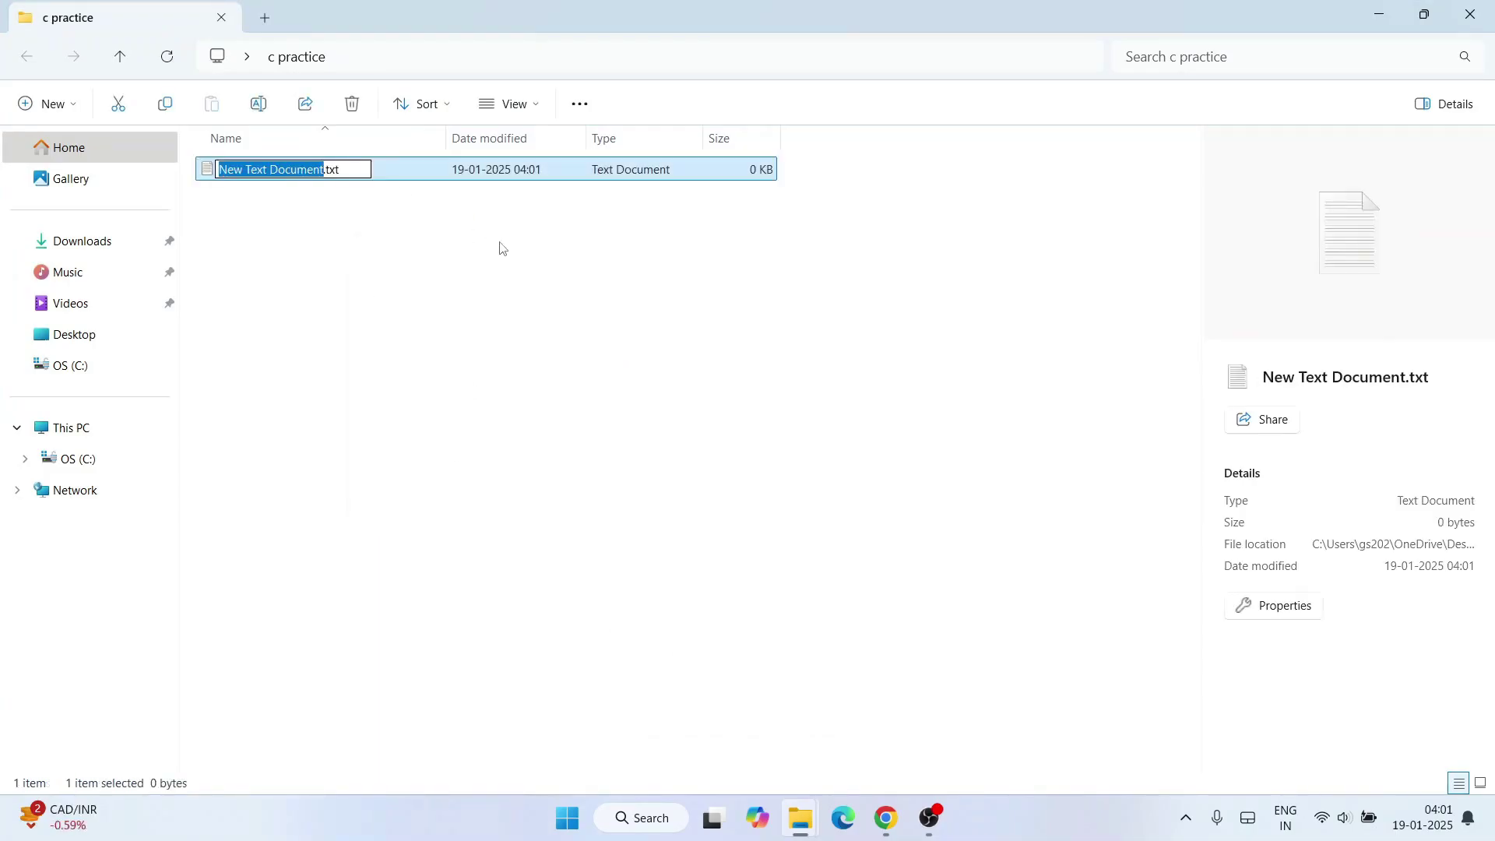
type("pro")
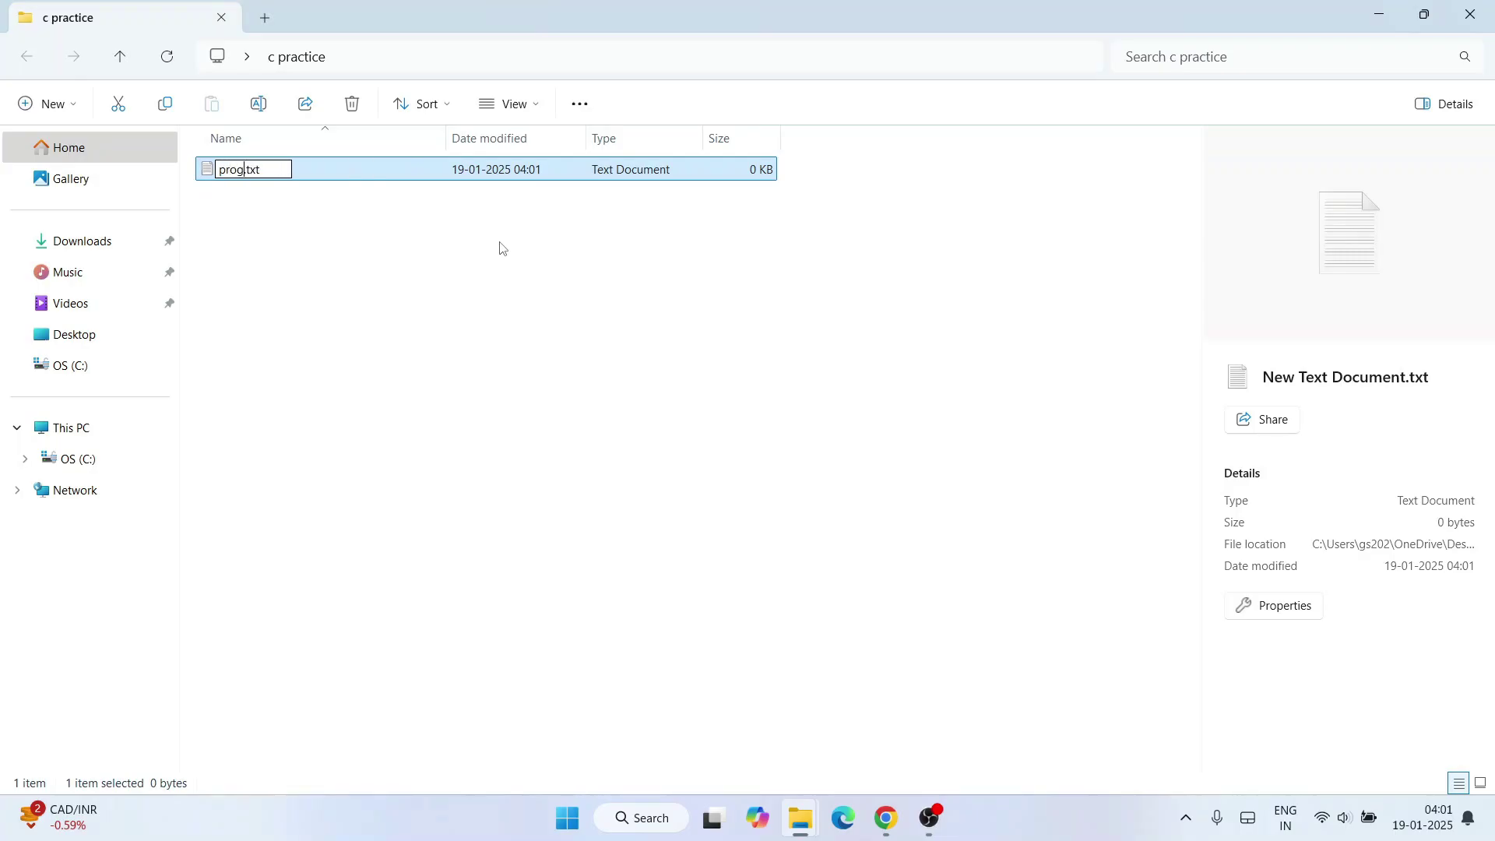
type("gram")
key("BackSpace")
key("BackSpace")
type("c")
key("Return")
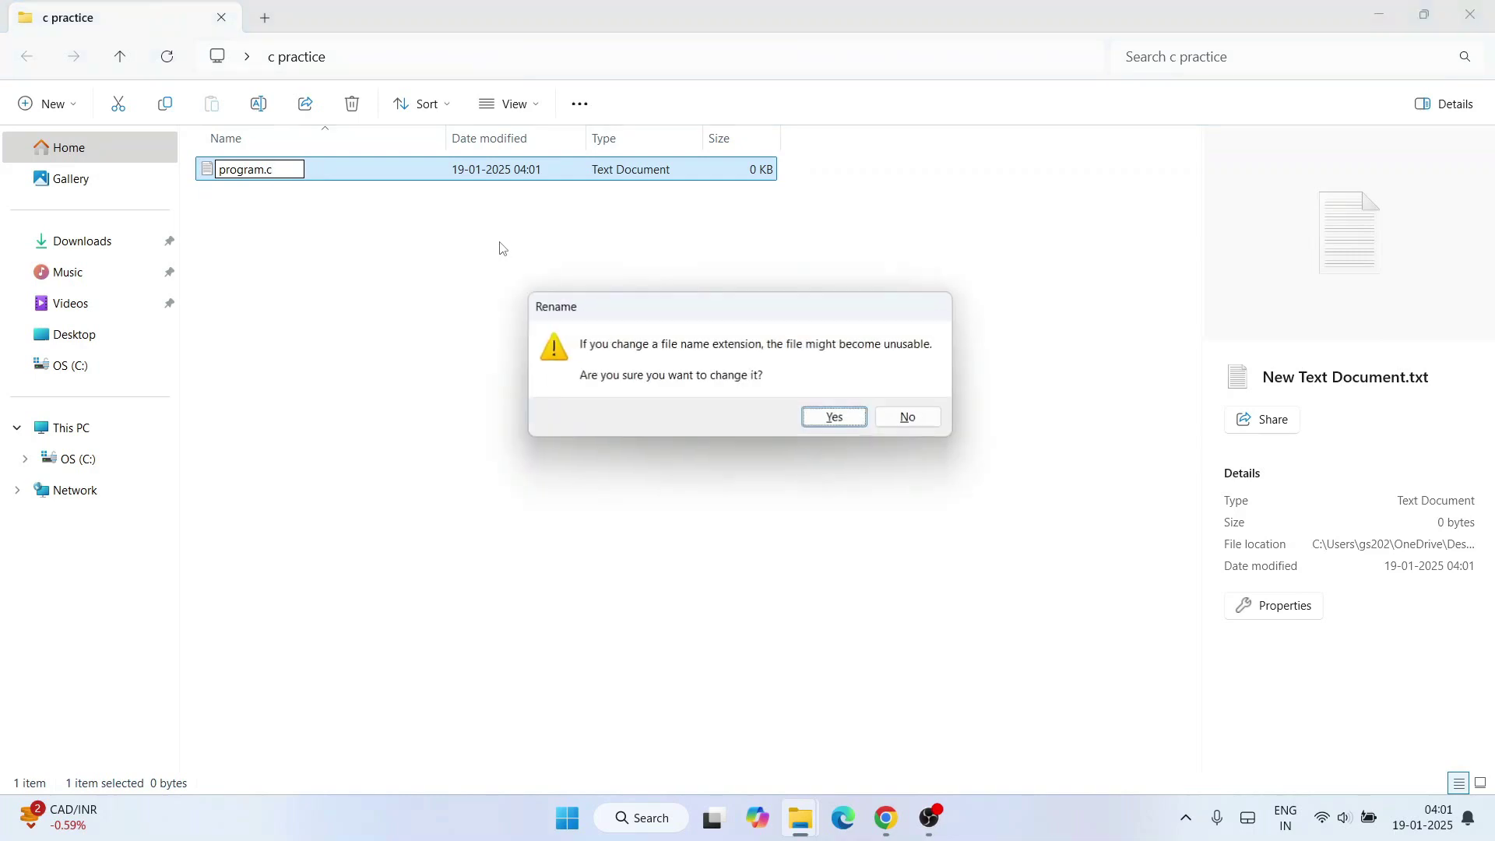
left_click(835, 418)
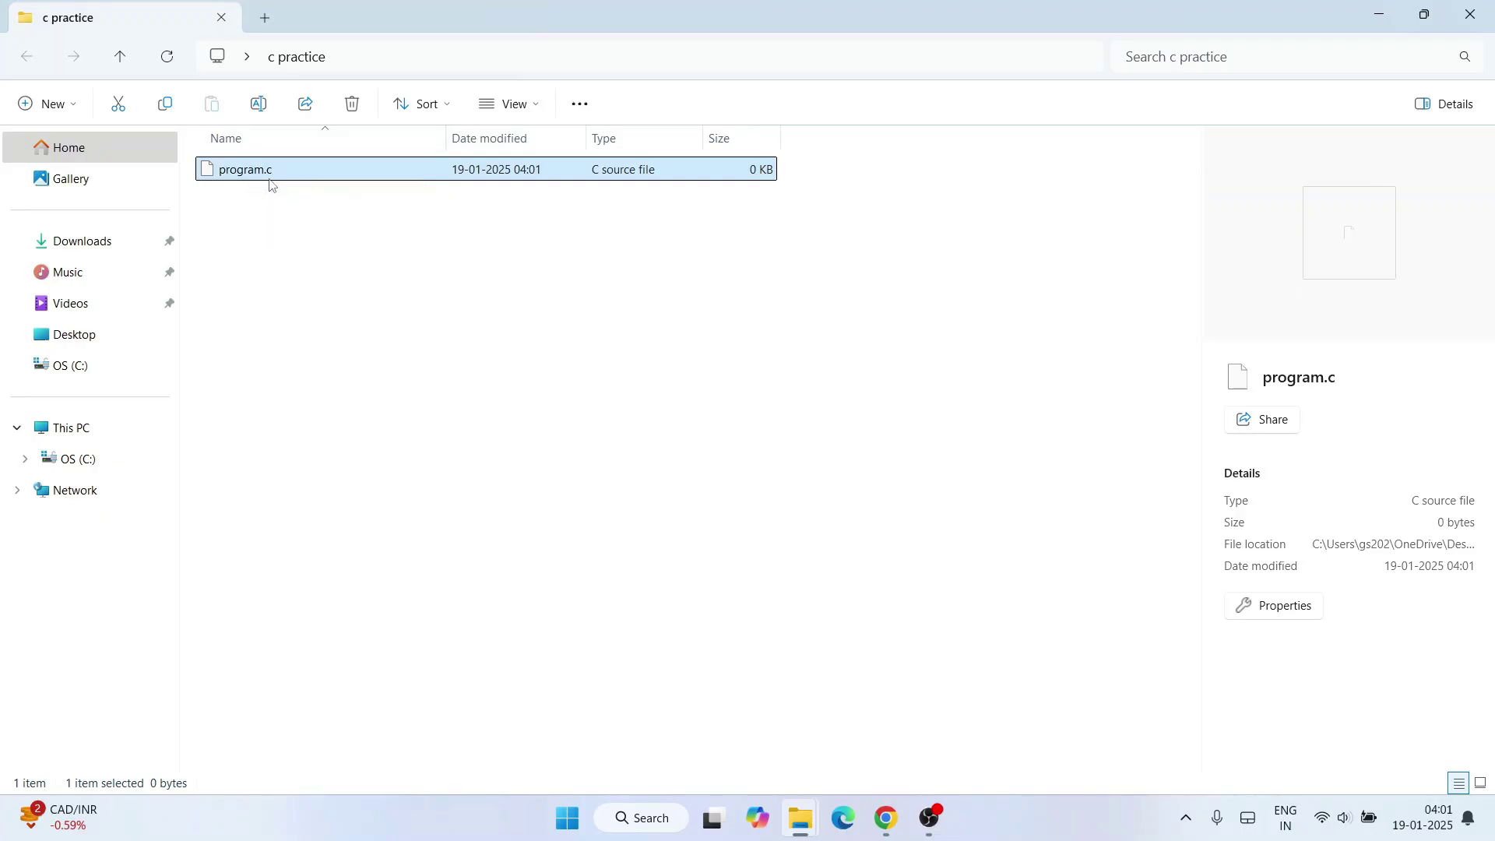
Confirm file name extensions are shown and select program.c
left_click(514, 104)
mouse_move(505, 467)
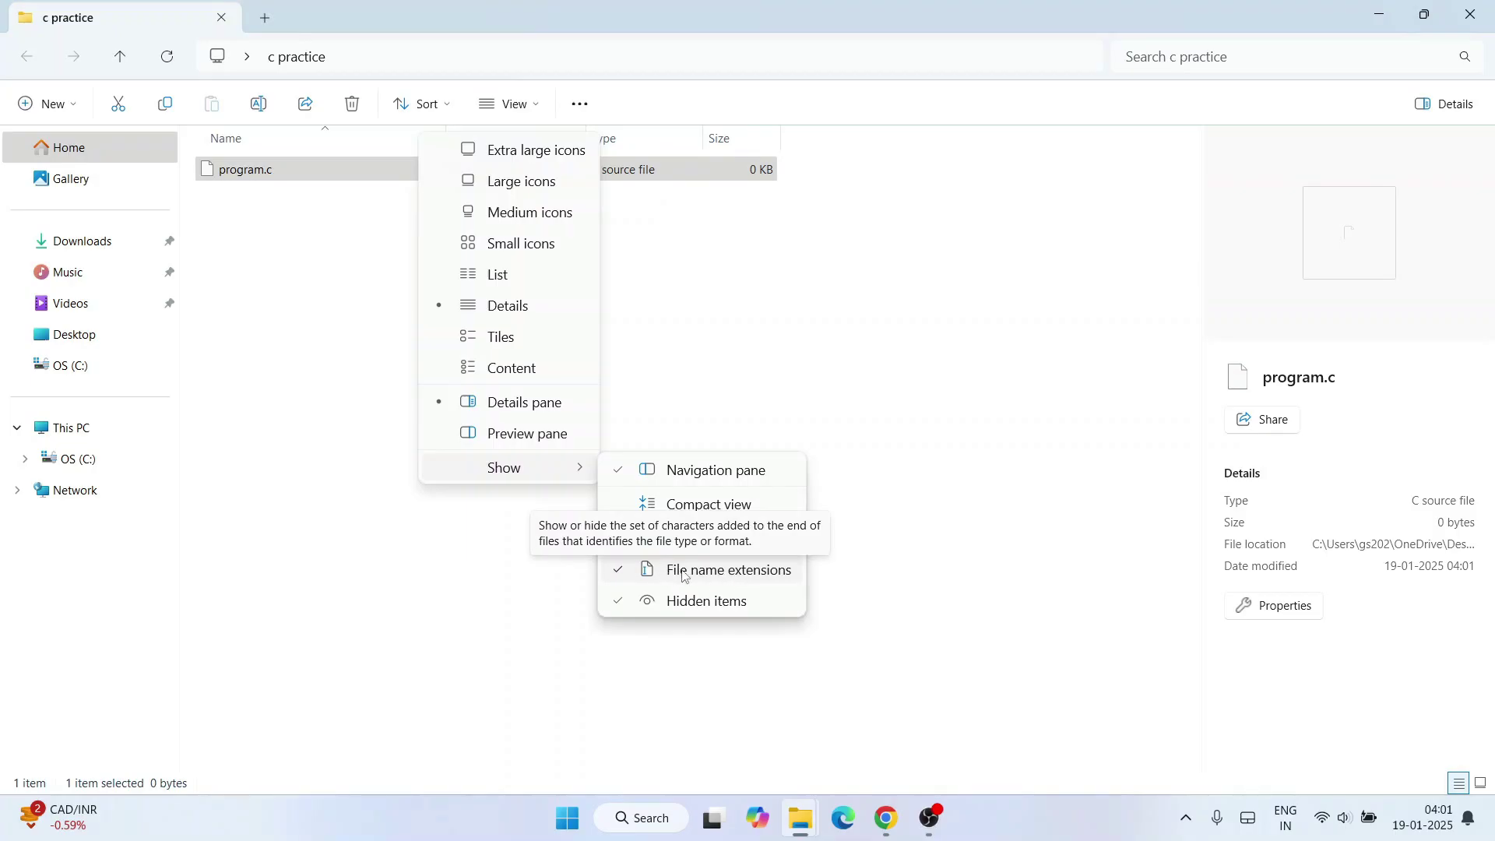
left_click(338, 320)
left_click(280, 169)
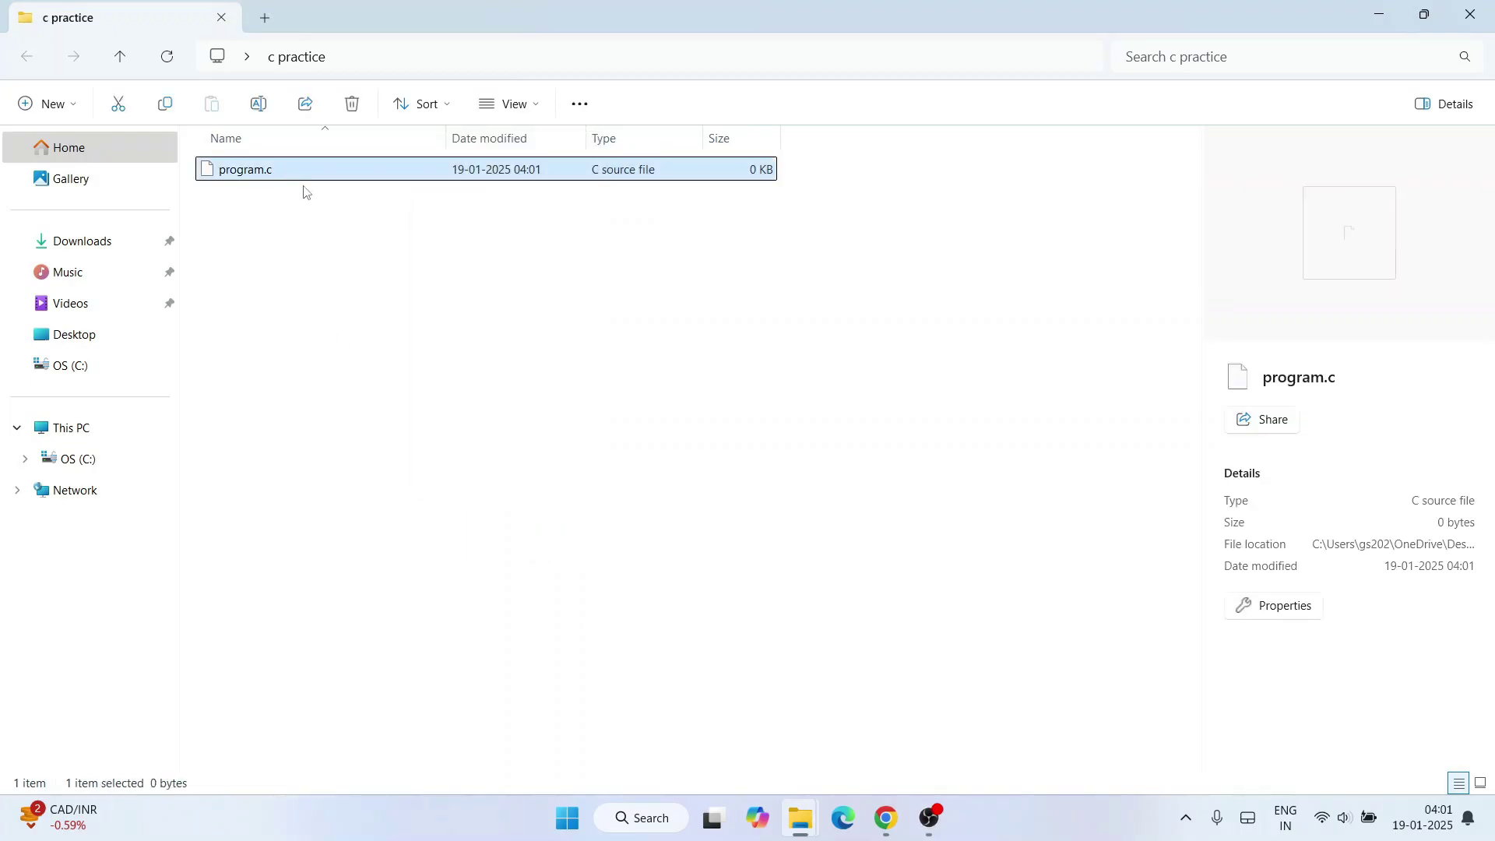
Open program.c in Notepad and write the printf hello world line and return 0;
right_click(309, 177)
mouse_move(382, 269)
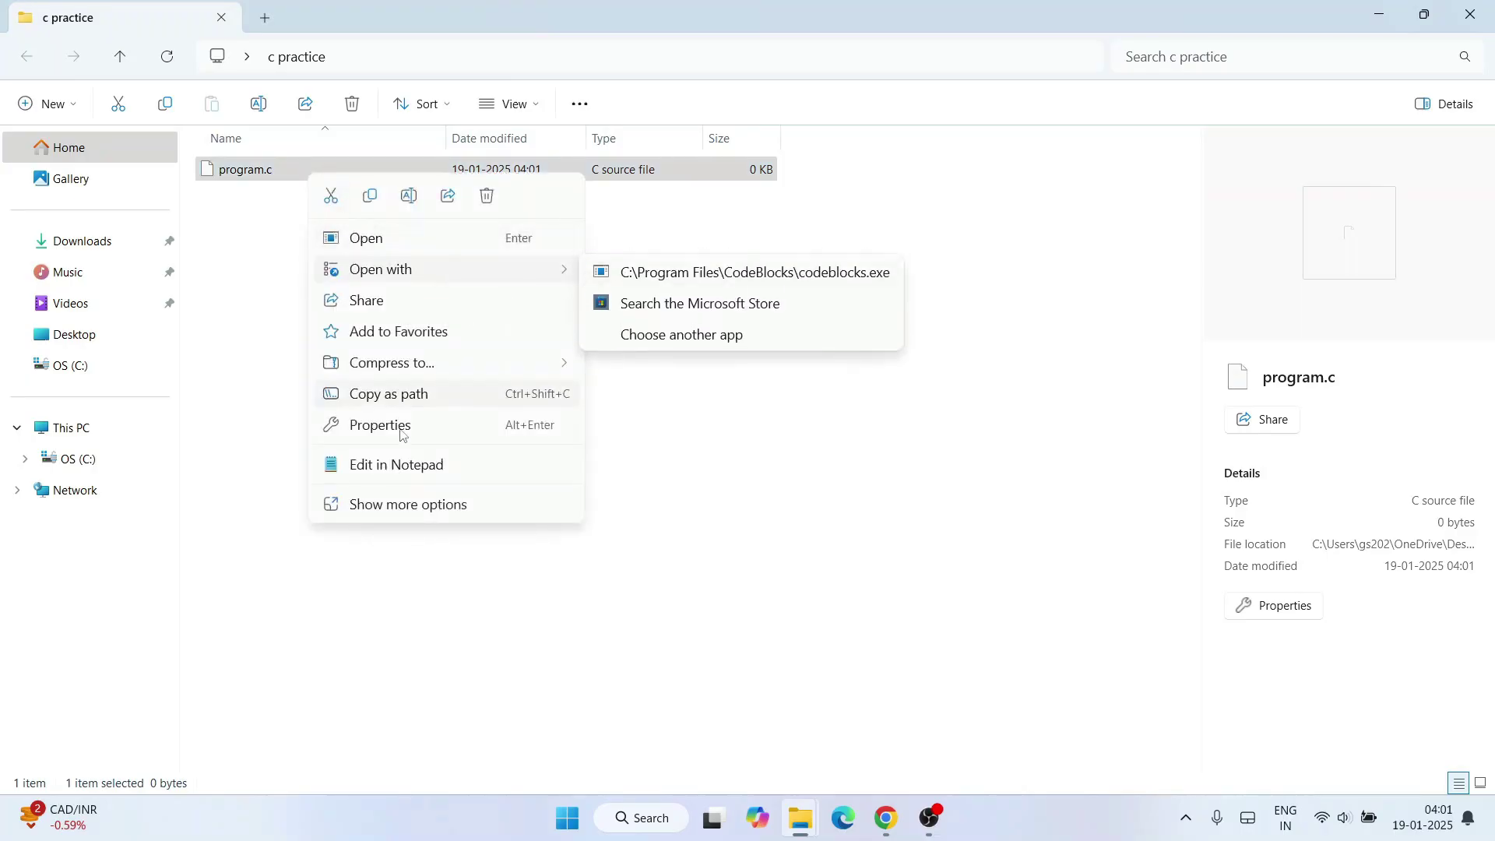
left_click(382, 465)
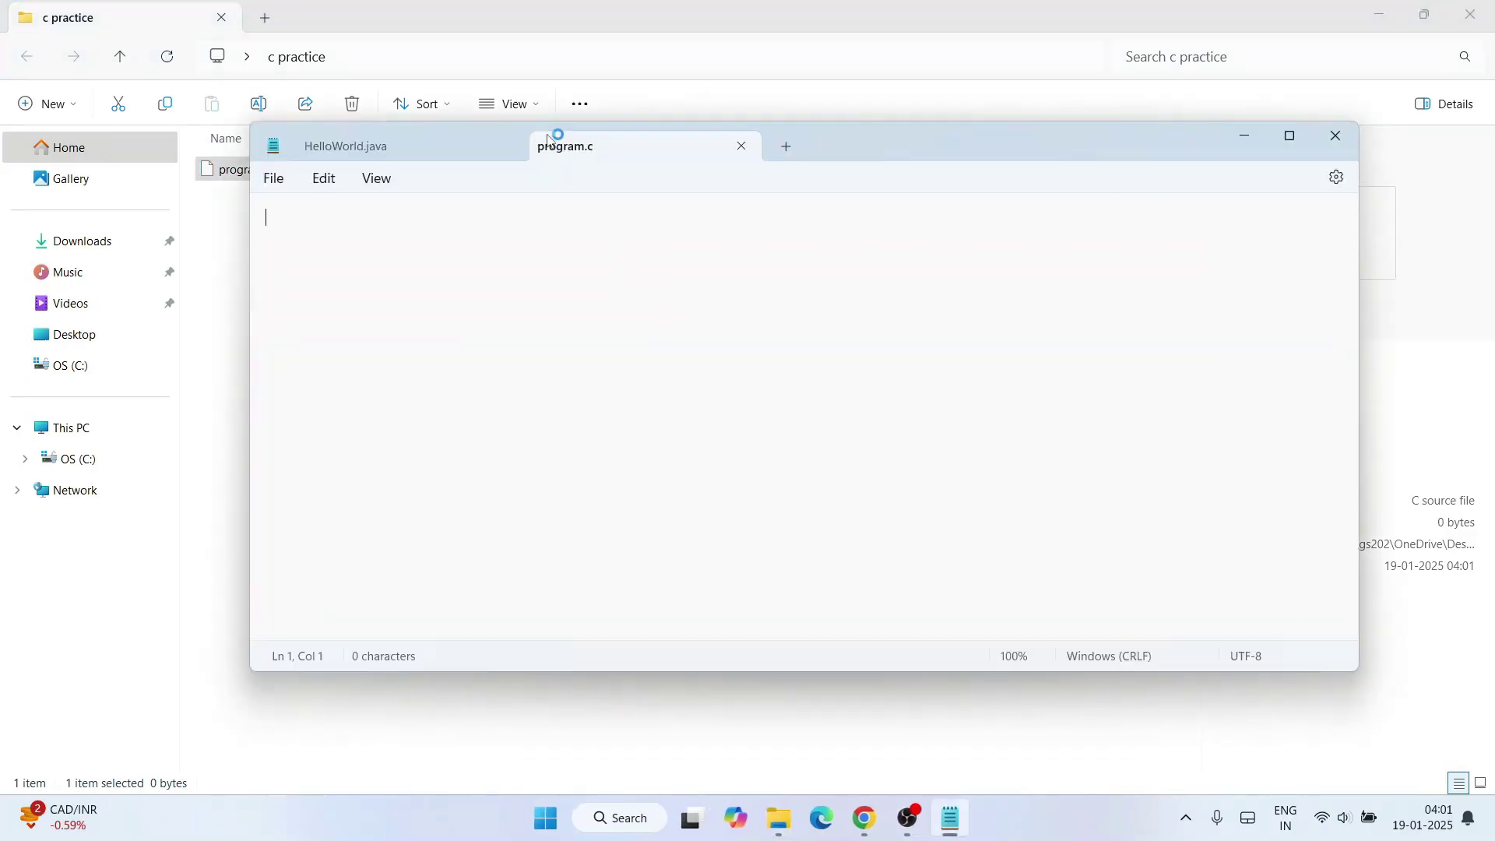
mouse_move(839, 148)
left_mouse_down()
mouse_move(1011, 225)
mouse_move(1001, 246)
left_mouse_up()
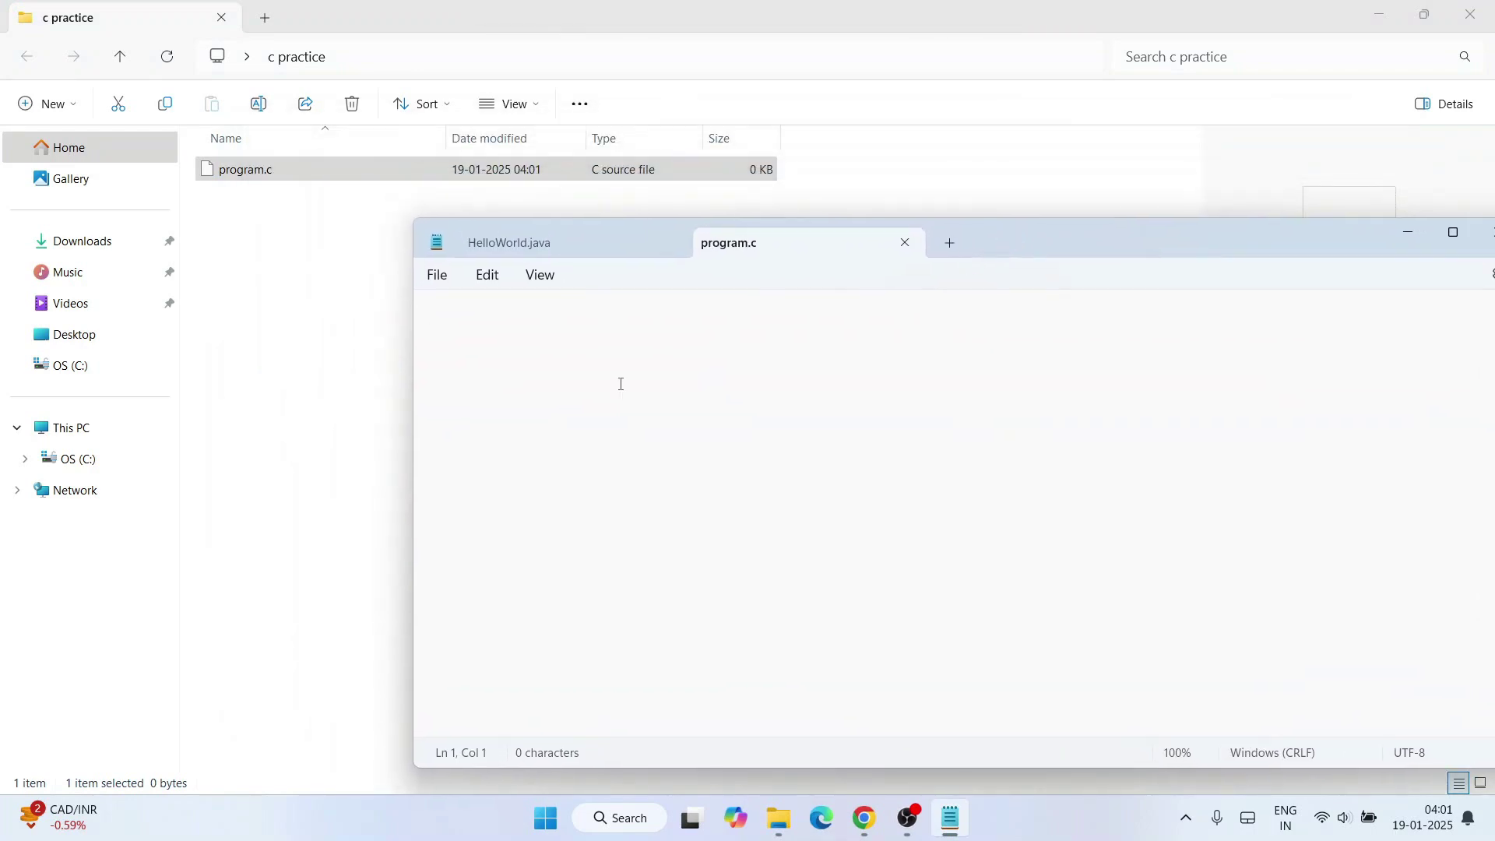
type("#include")
type("<stdio.h>")
key("Return")
type("int")
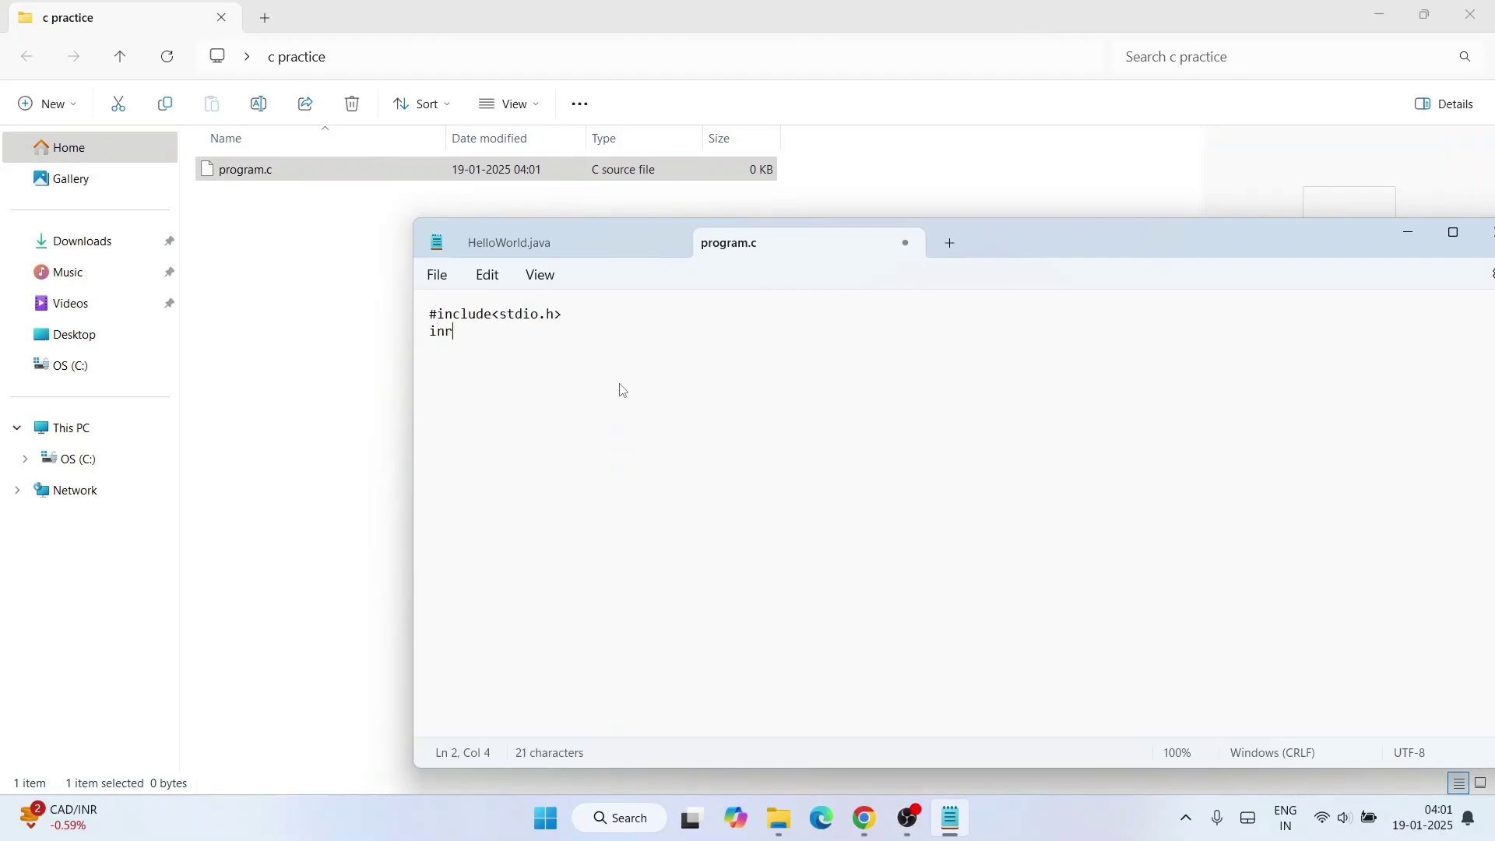
type(" main()")
key("Return")
key("Return")
key("Return")
type("printf")
type("(\"hel")
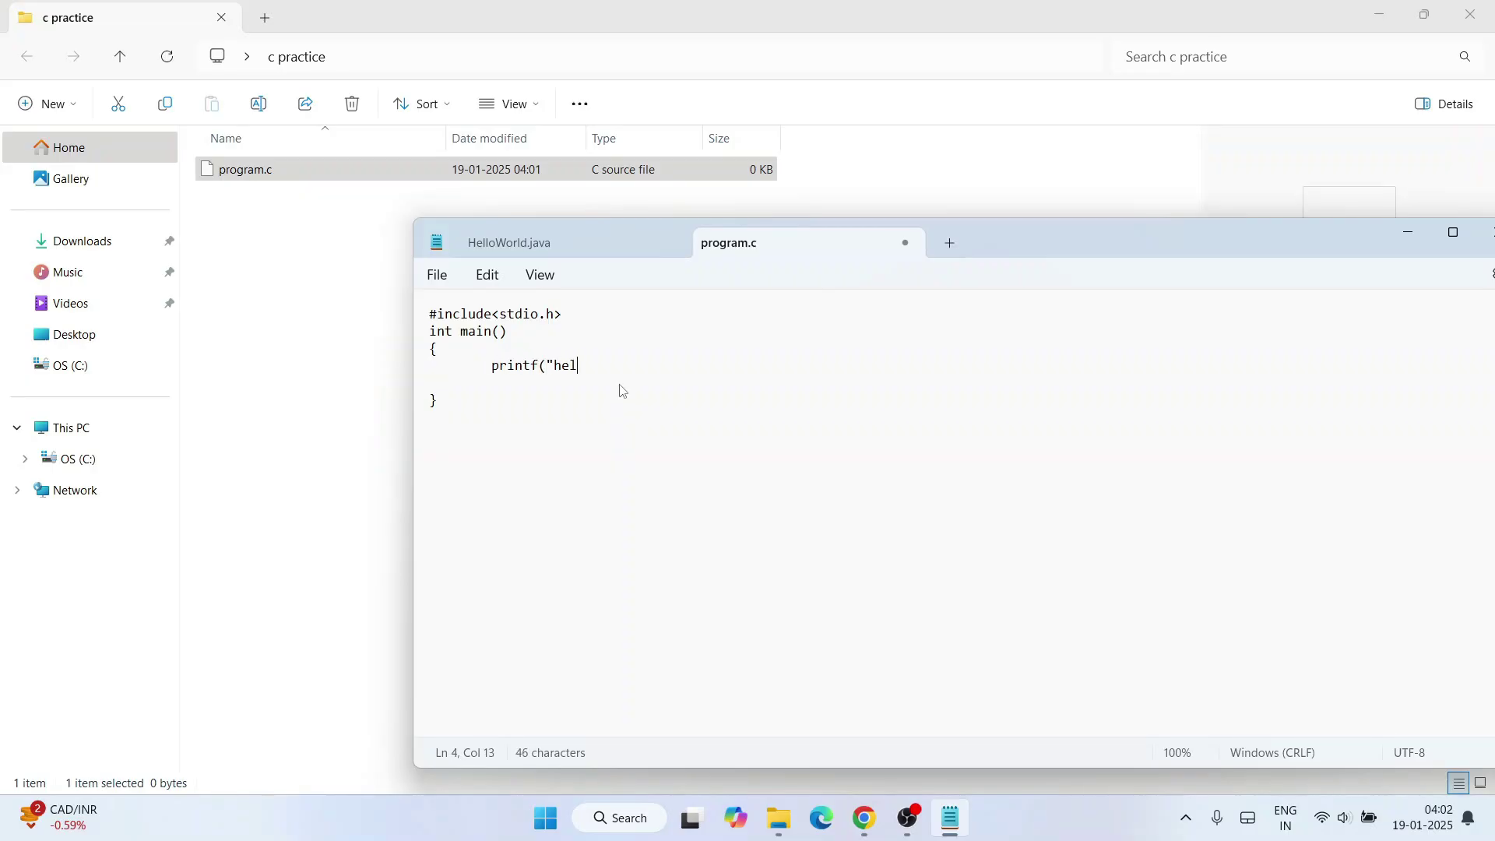
type("lo world\");")
key("Return")
type("eturn 0;")
Save program.c from the File menu, then select all and deselect the text
left_click(450, 274)
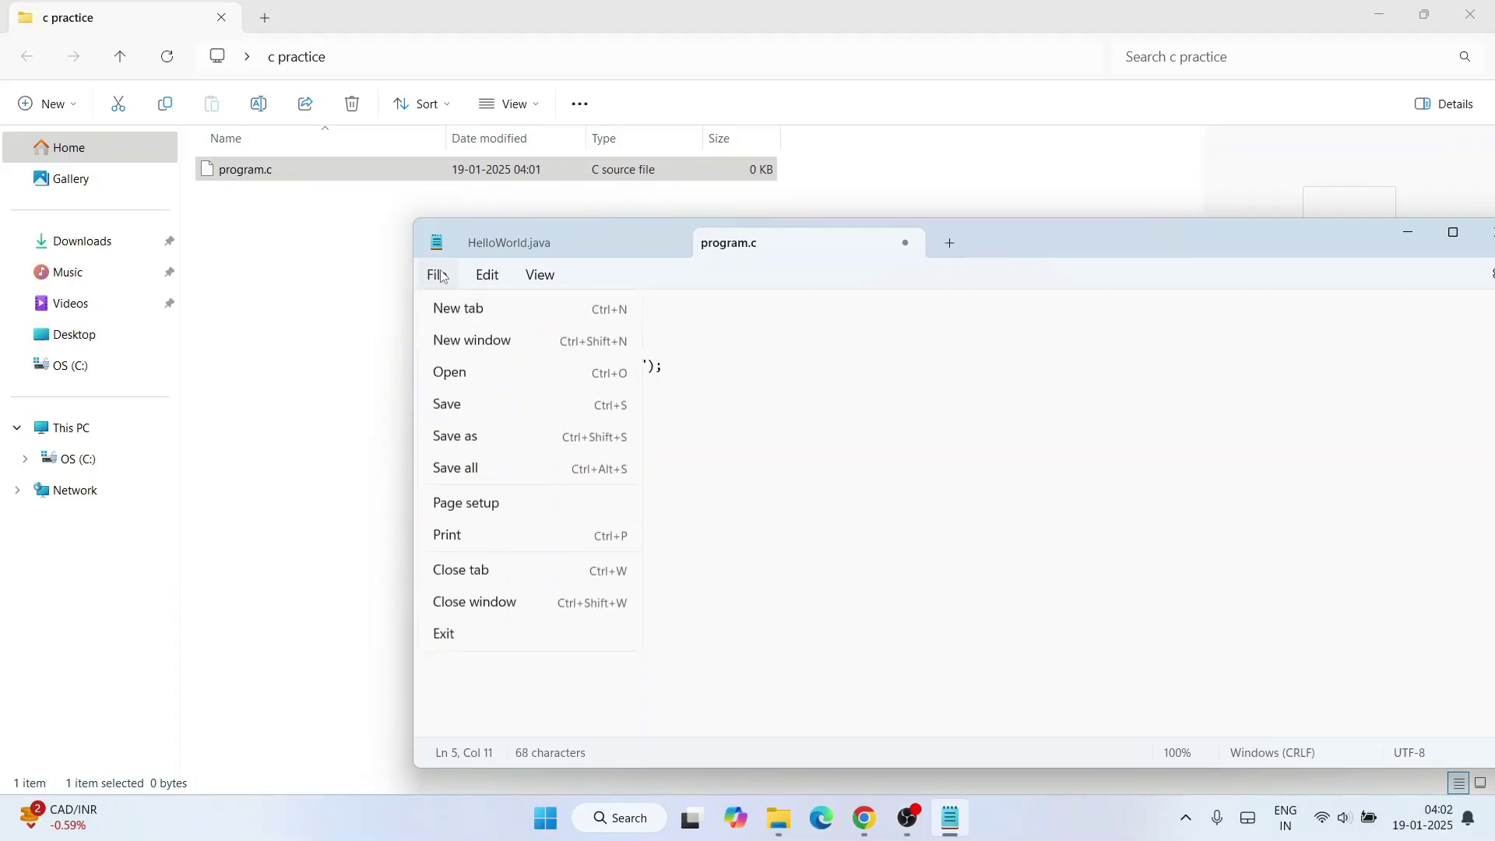
left_click(445, 404)
key("ctrl+a")
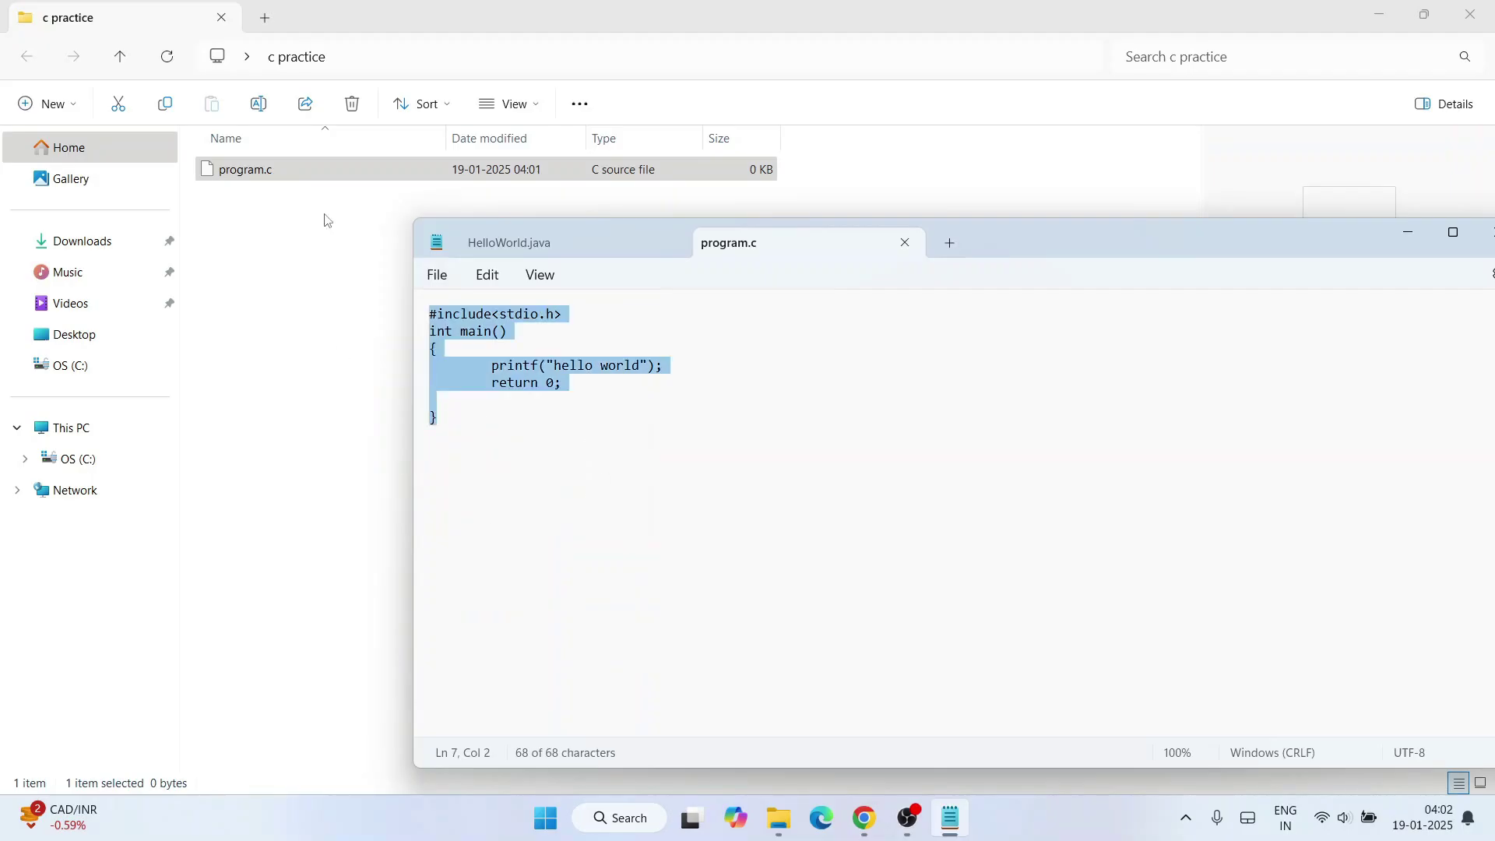
left_click(600, 531)
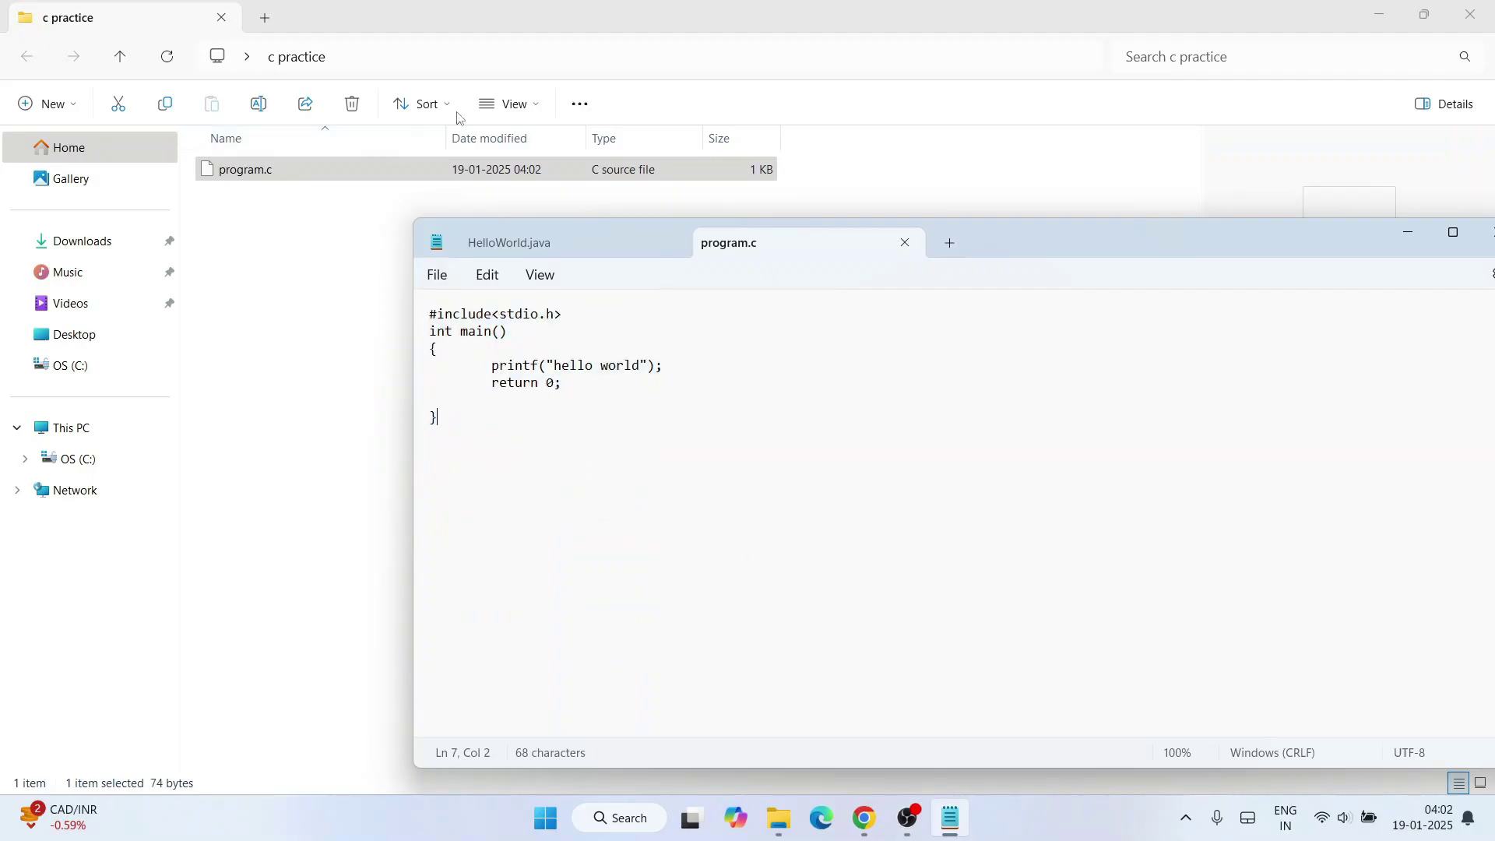
Open Command Prompt in the c practice folder using cmd in the address bar
left_click(507, 56)
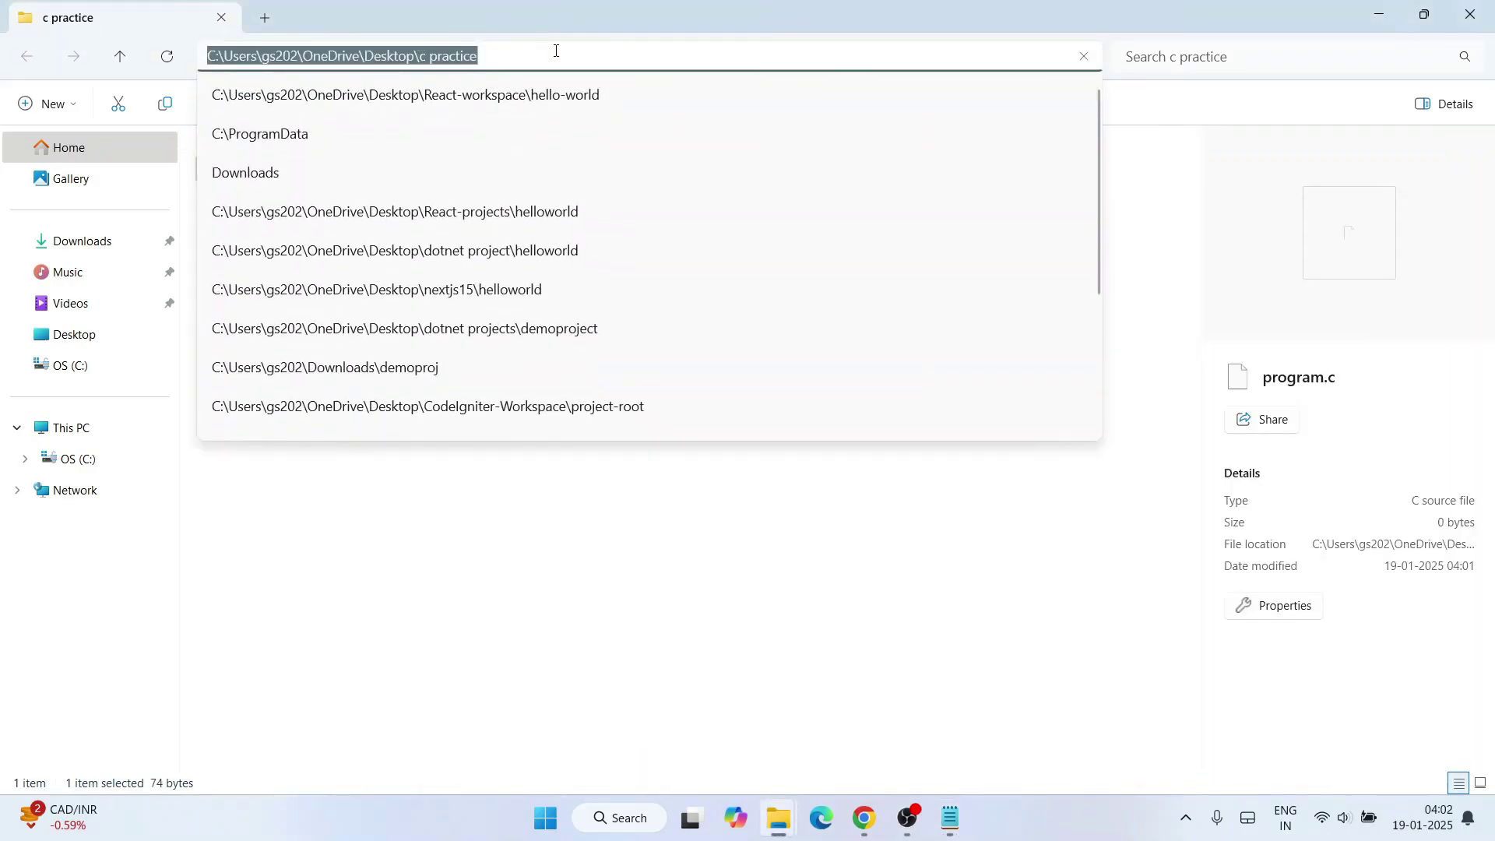
type("cmd")
key("Return")
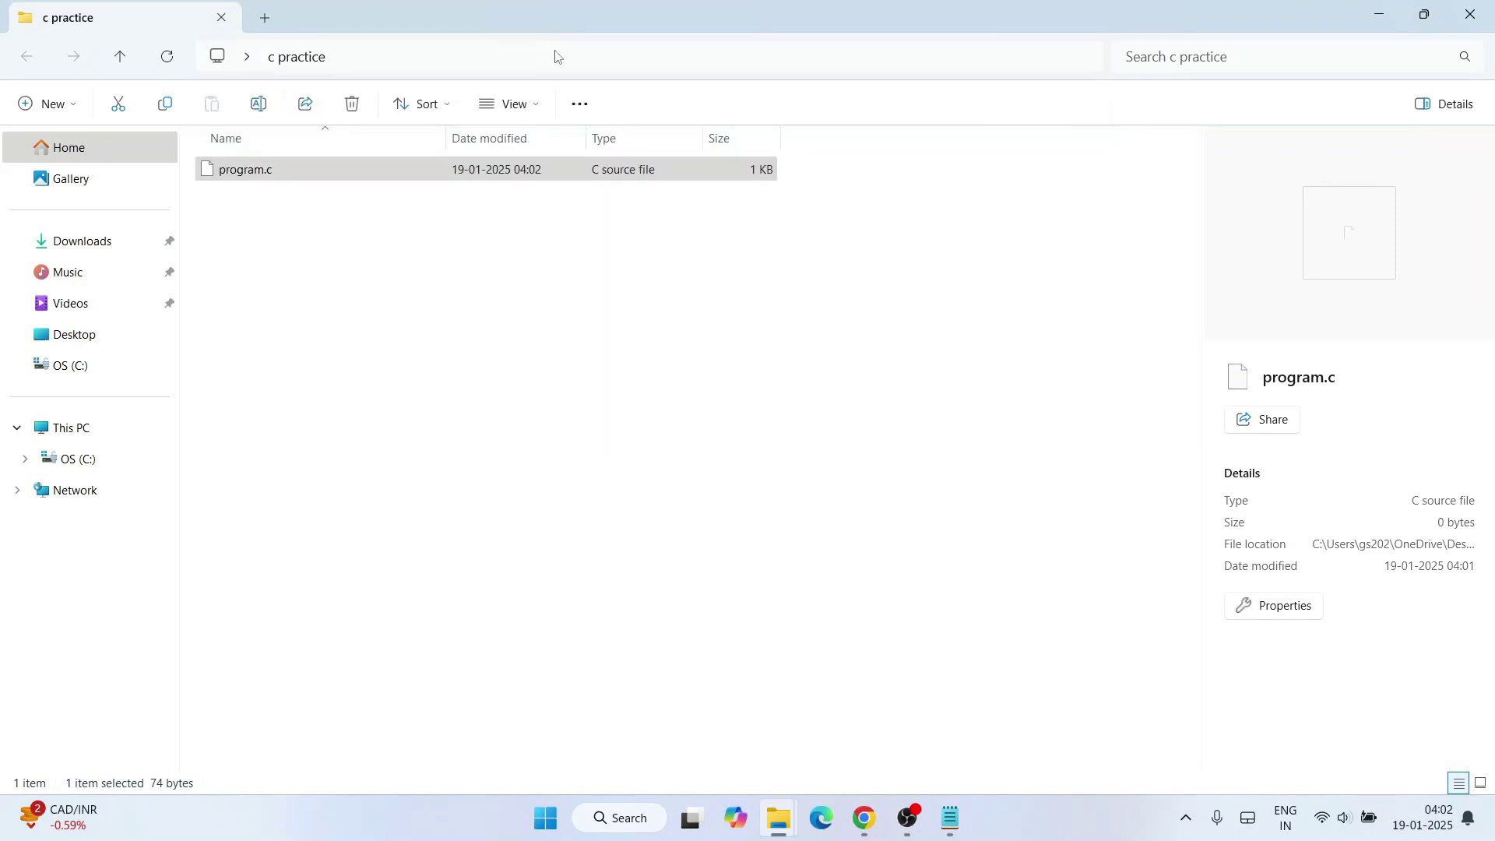
left_click_drag(544, 74, 875, 292)
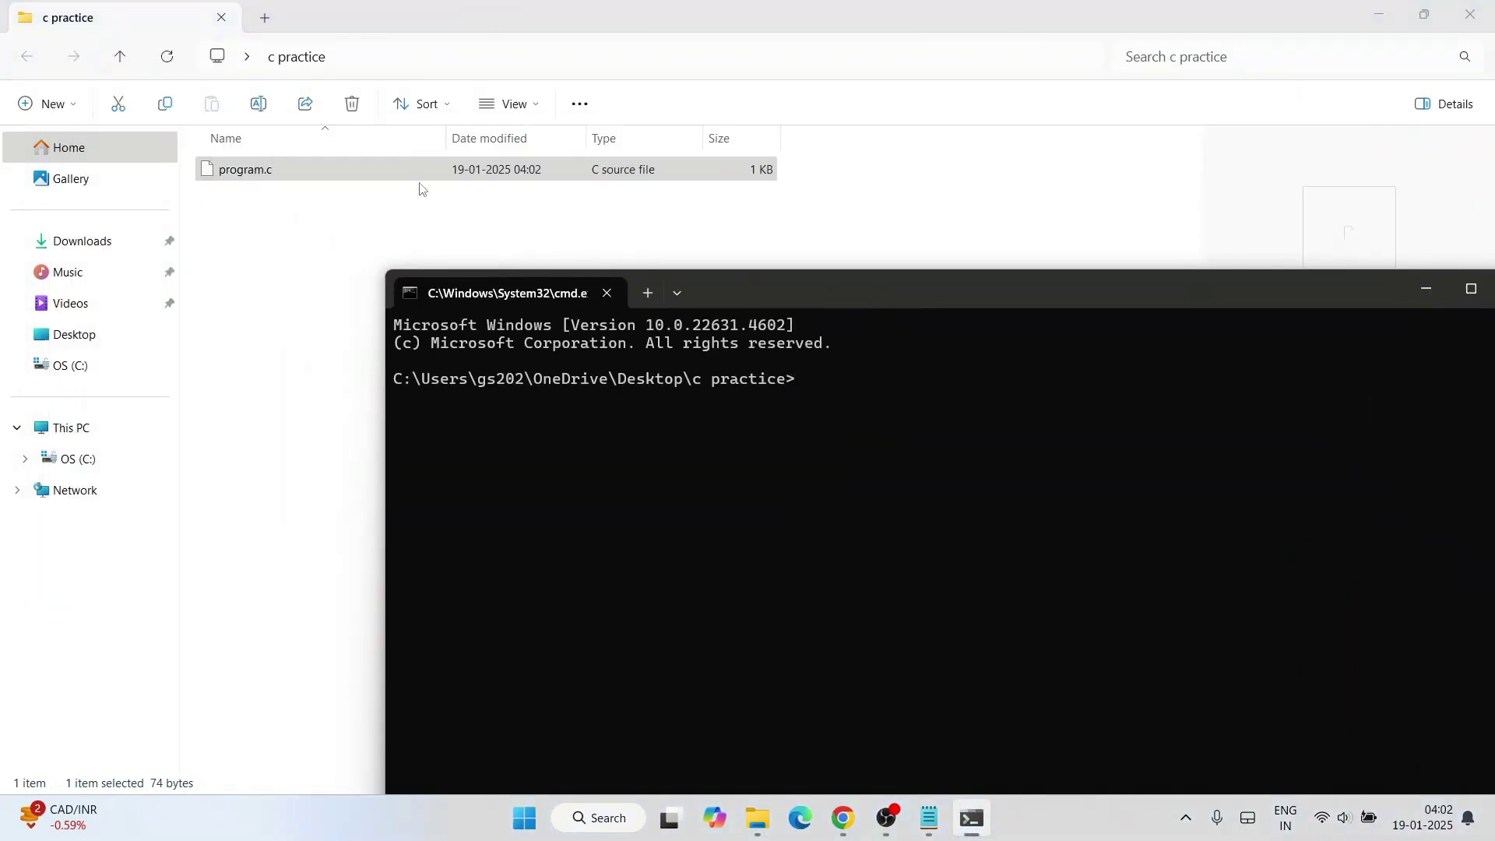
Compile program.c with 'g++ program.c' to produce a.exe
left_click(266, 171)
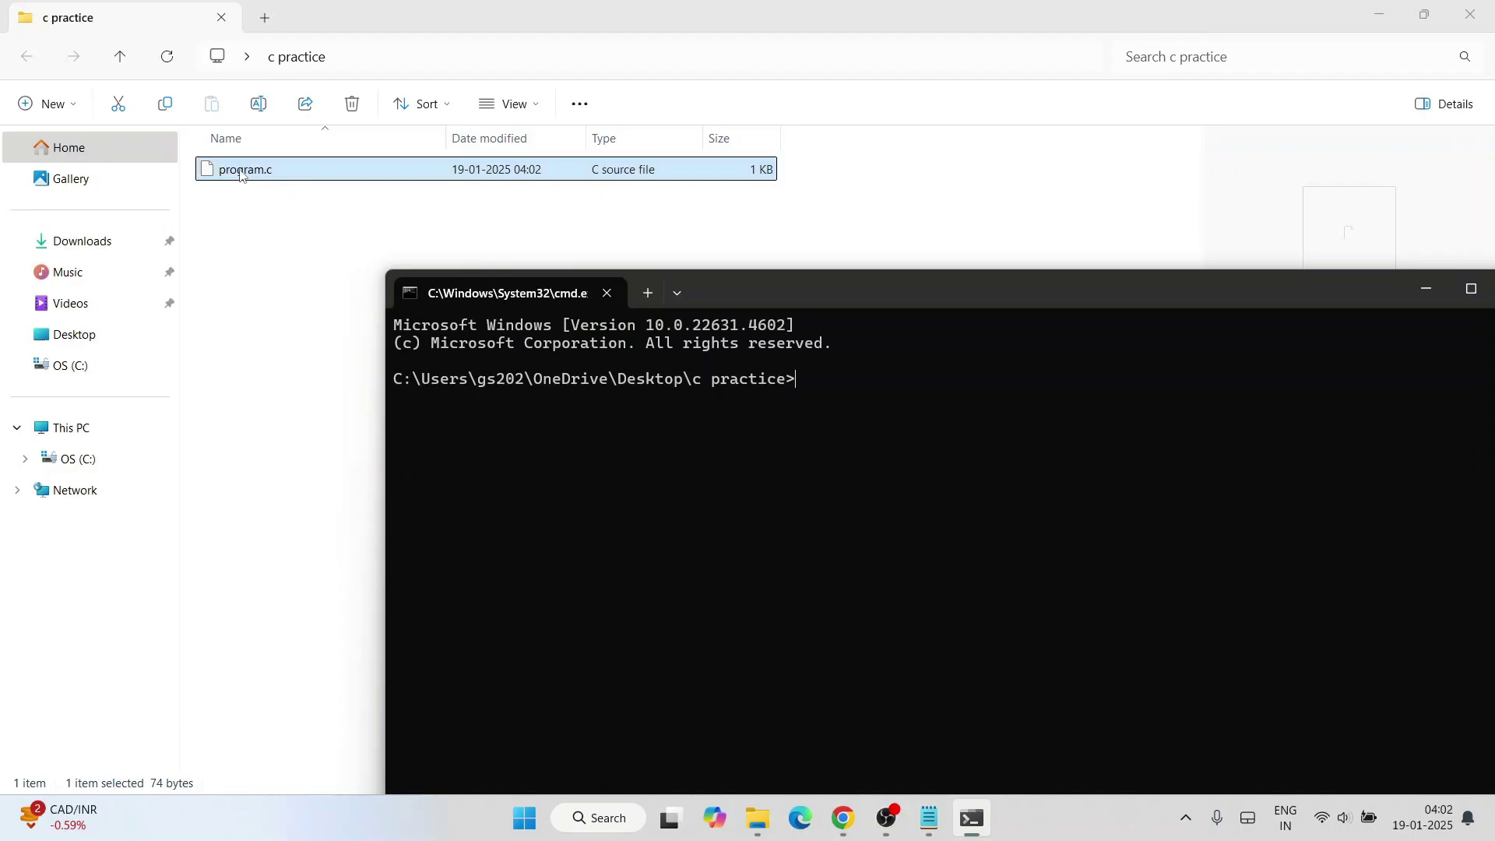
left_click(546, 293)
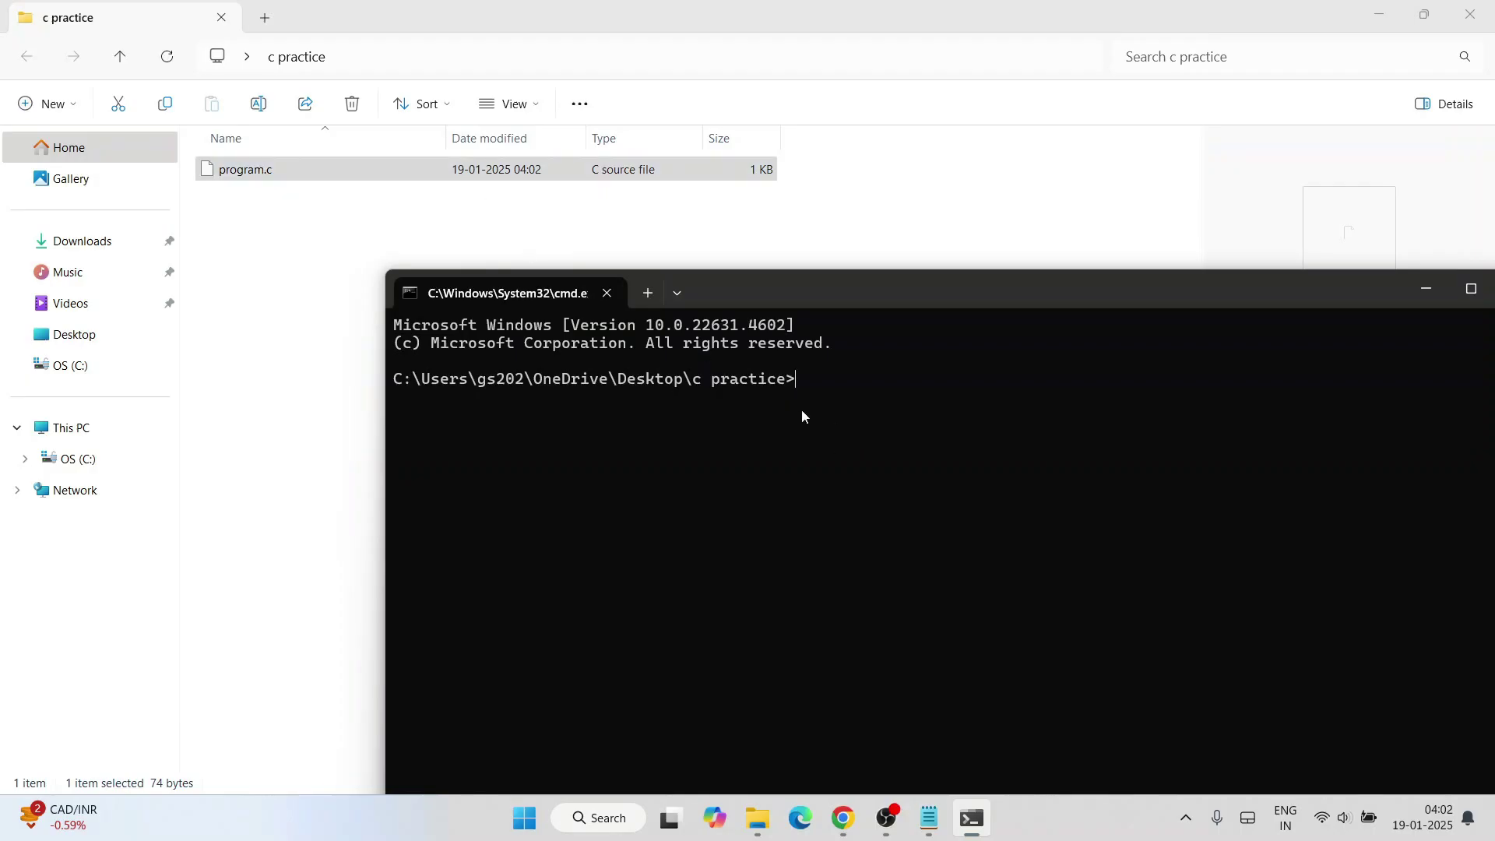
type("g")
type("++")
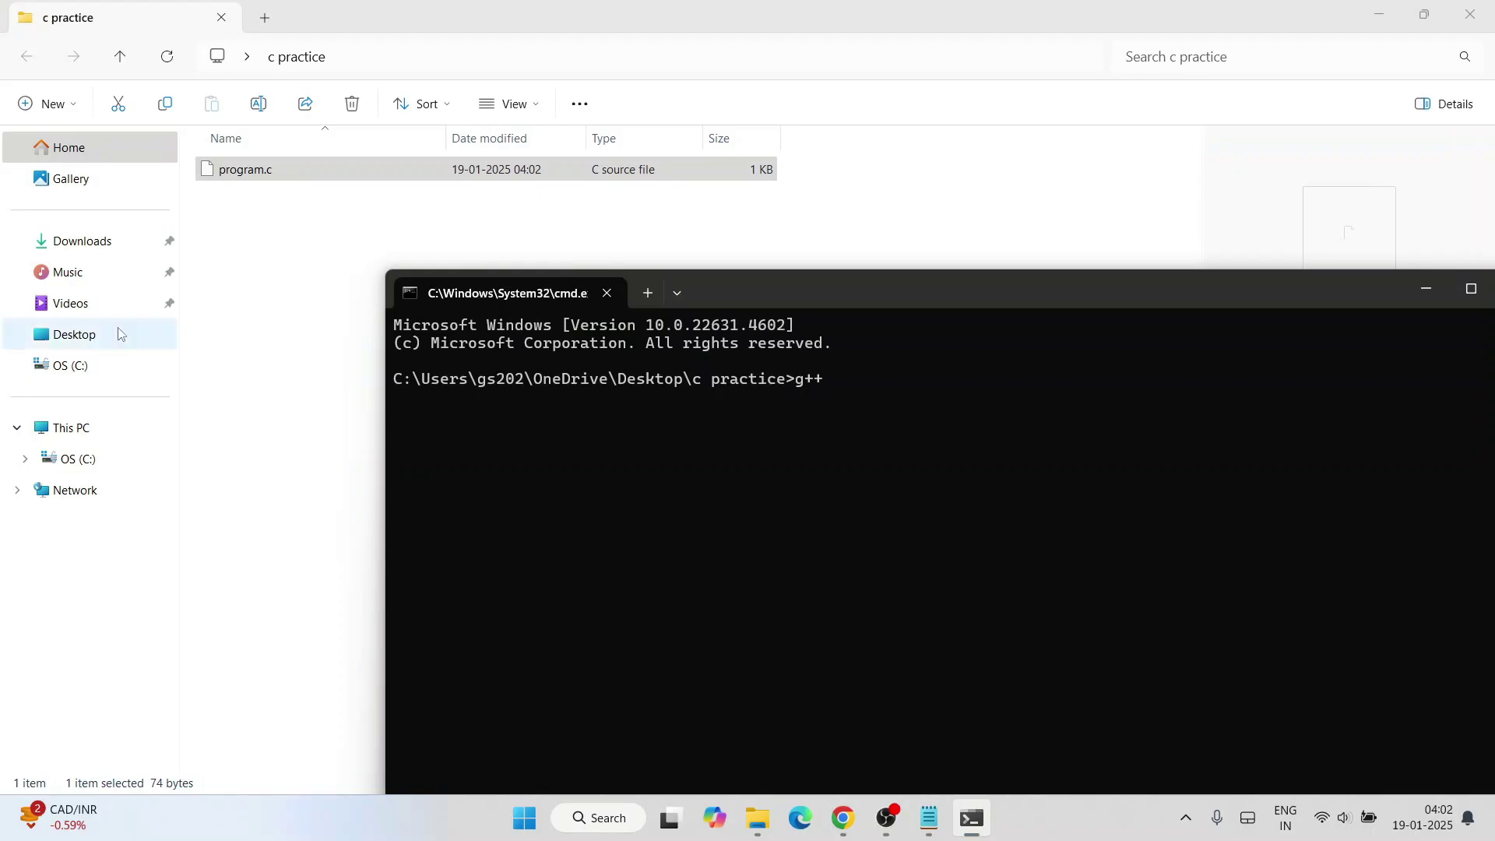
left_click(250, 173)
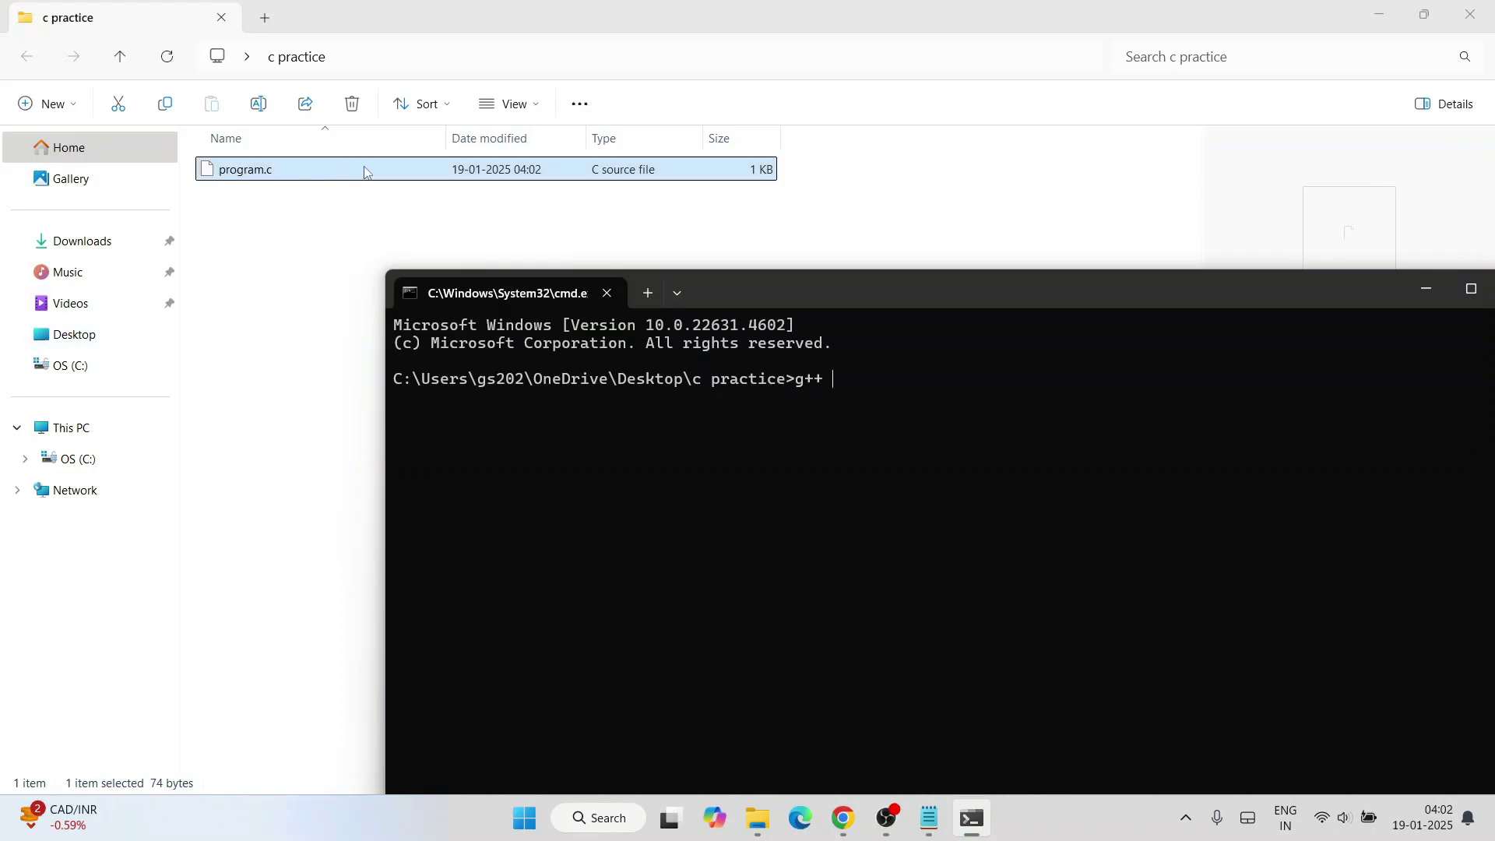
type("program")
type(".c")
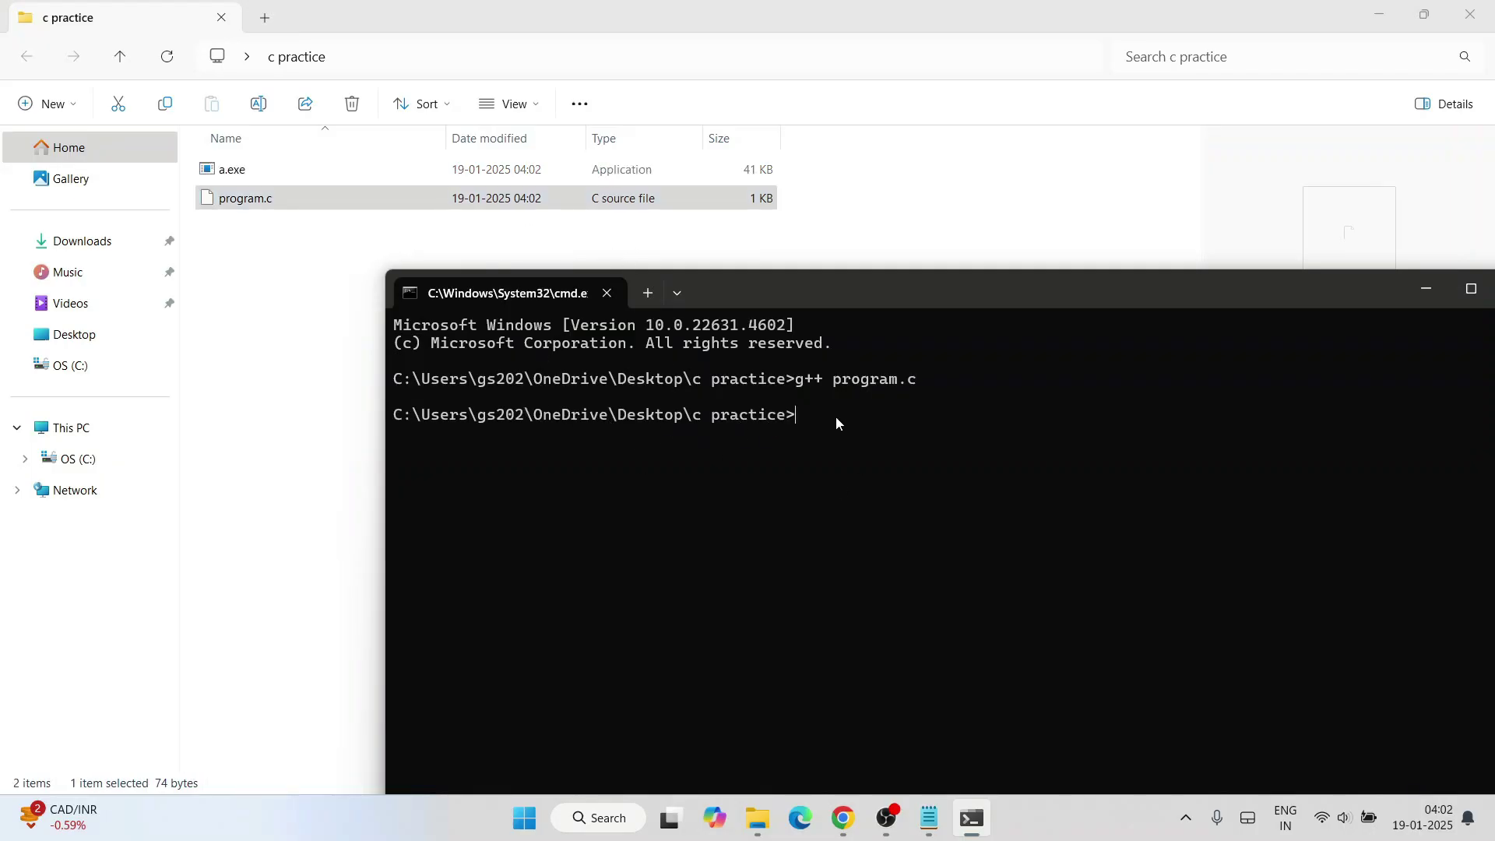
left_click_drag(837, 418, 397, 340)
Run a.exe with 'a' and check the printed hello world output
left_click(714, 426)
type("a")
key("Return")
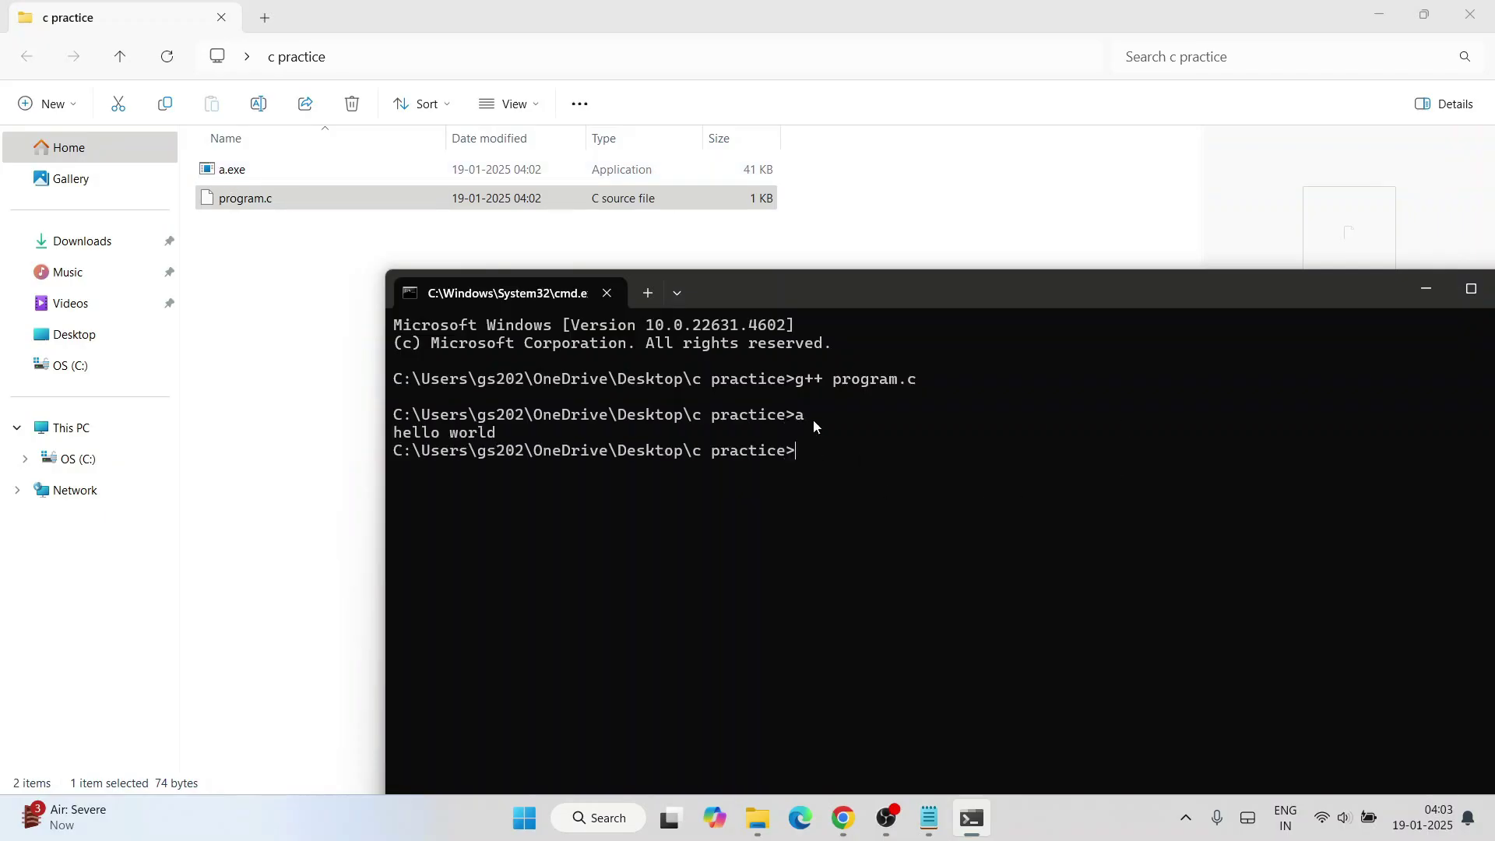
left_click_drag(539, 432, 367, 393)
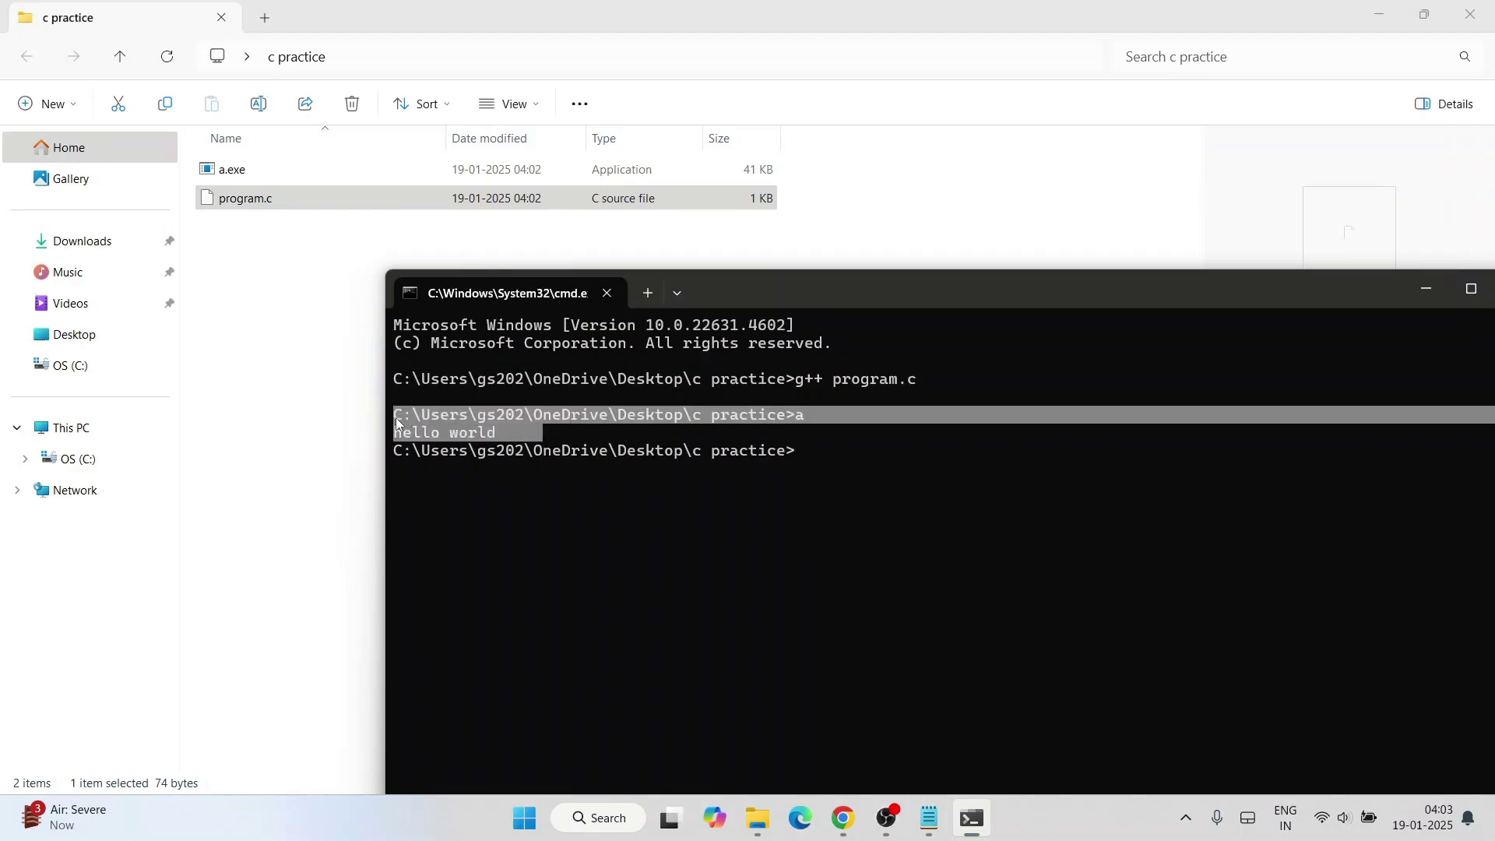
left_click(597, 439)
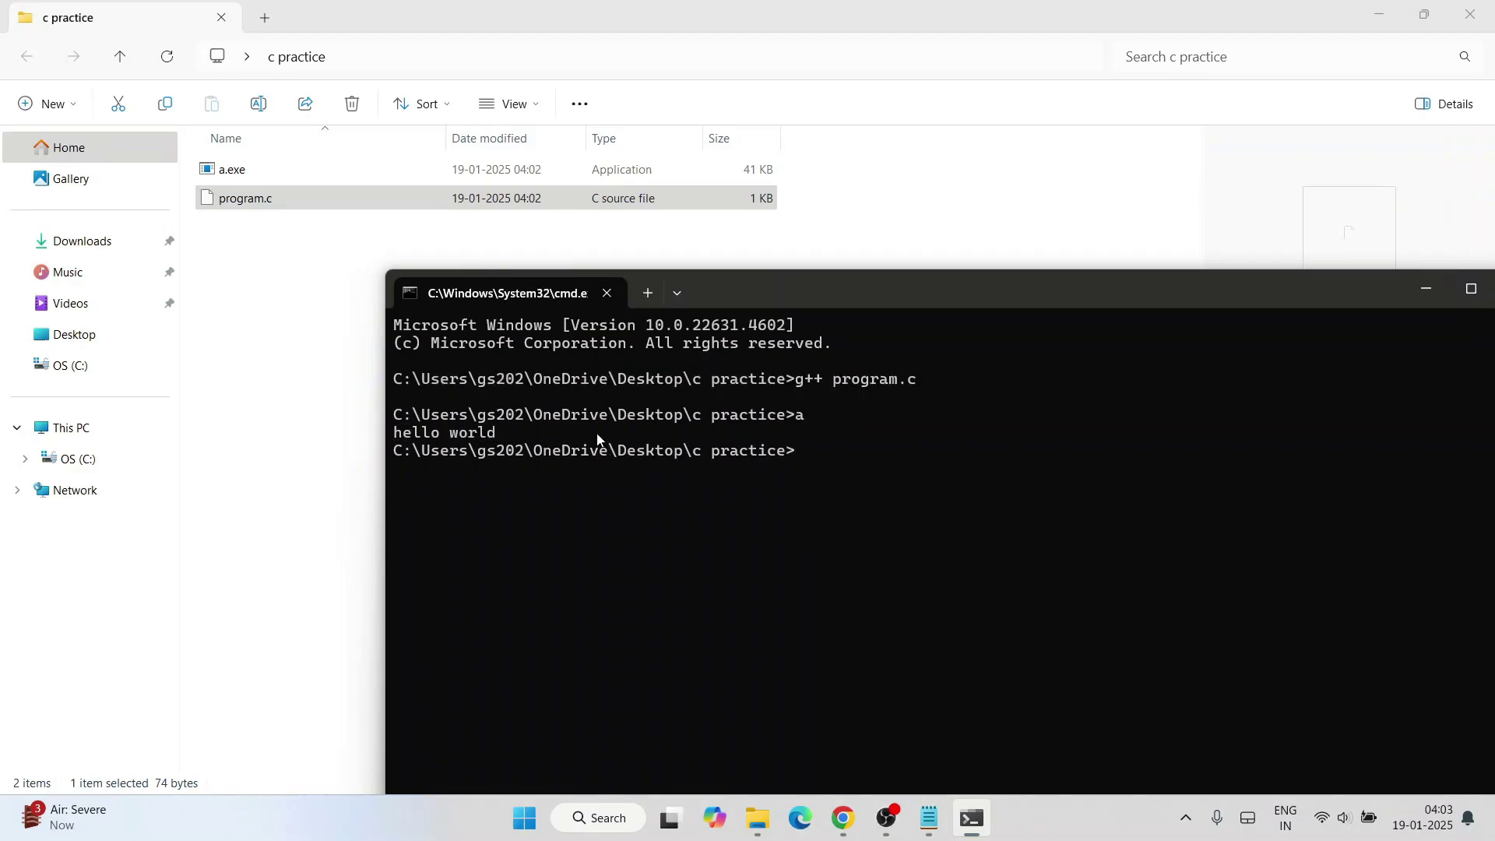
Move the program.c Notepad window beside the output and refocus Command Prompt
left_click(929, 817)
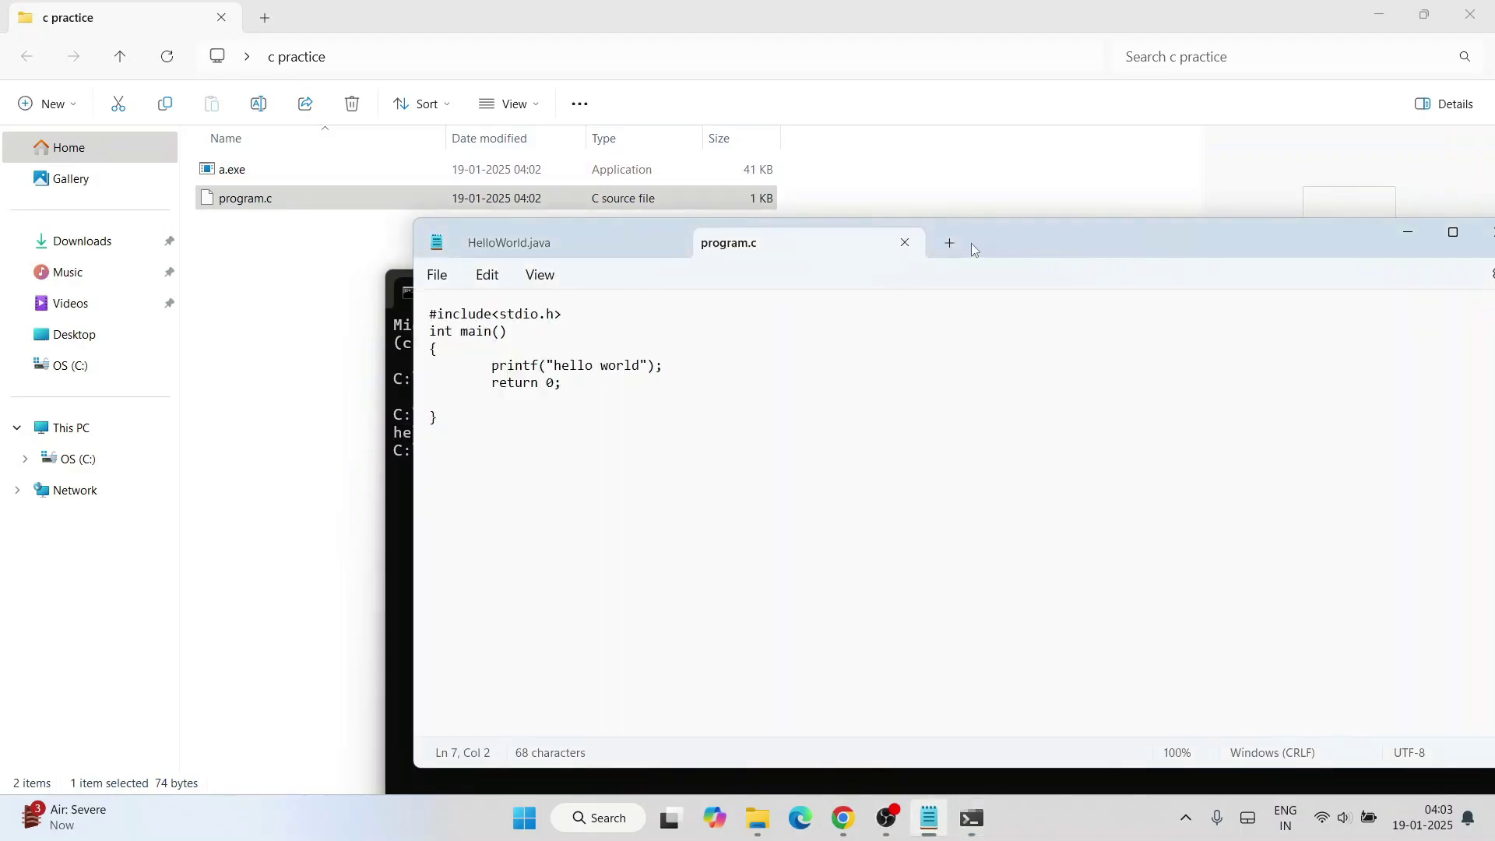
left_click_drag(971, 243, 1207, 242)
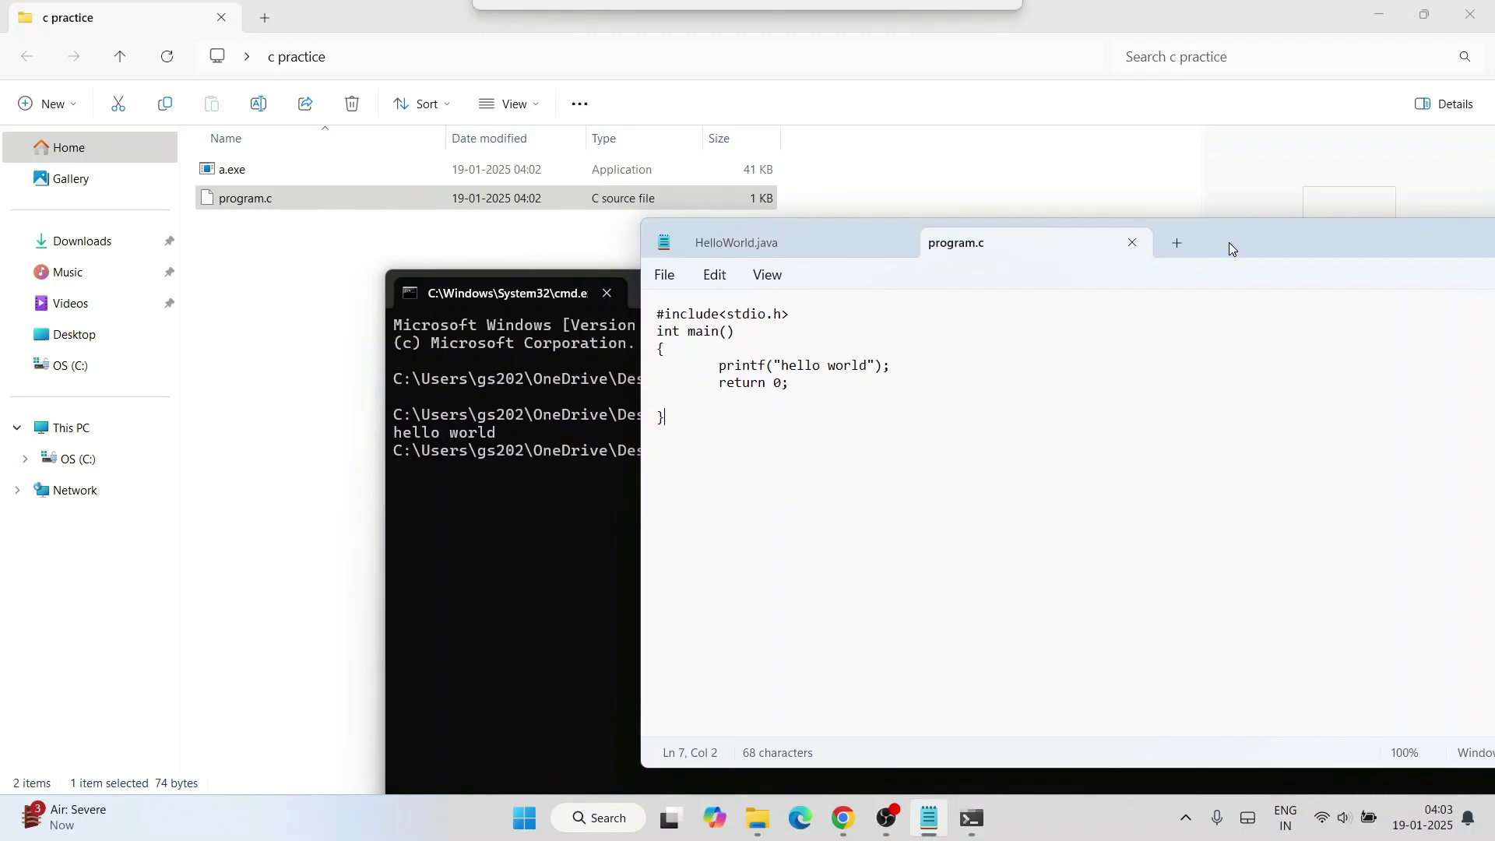
left_click(559, 438)
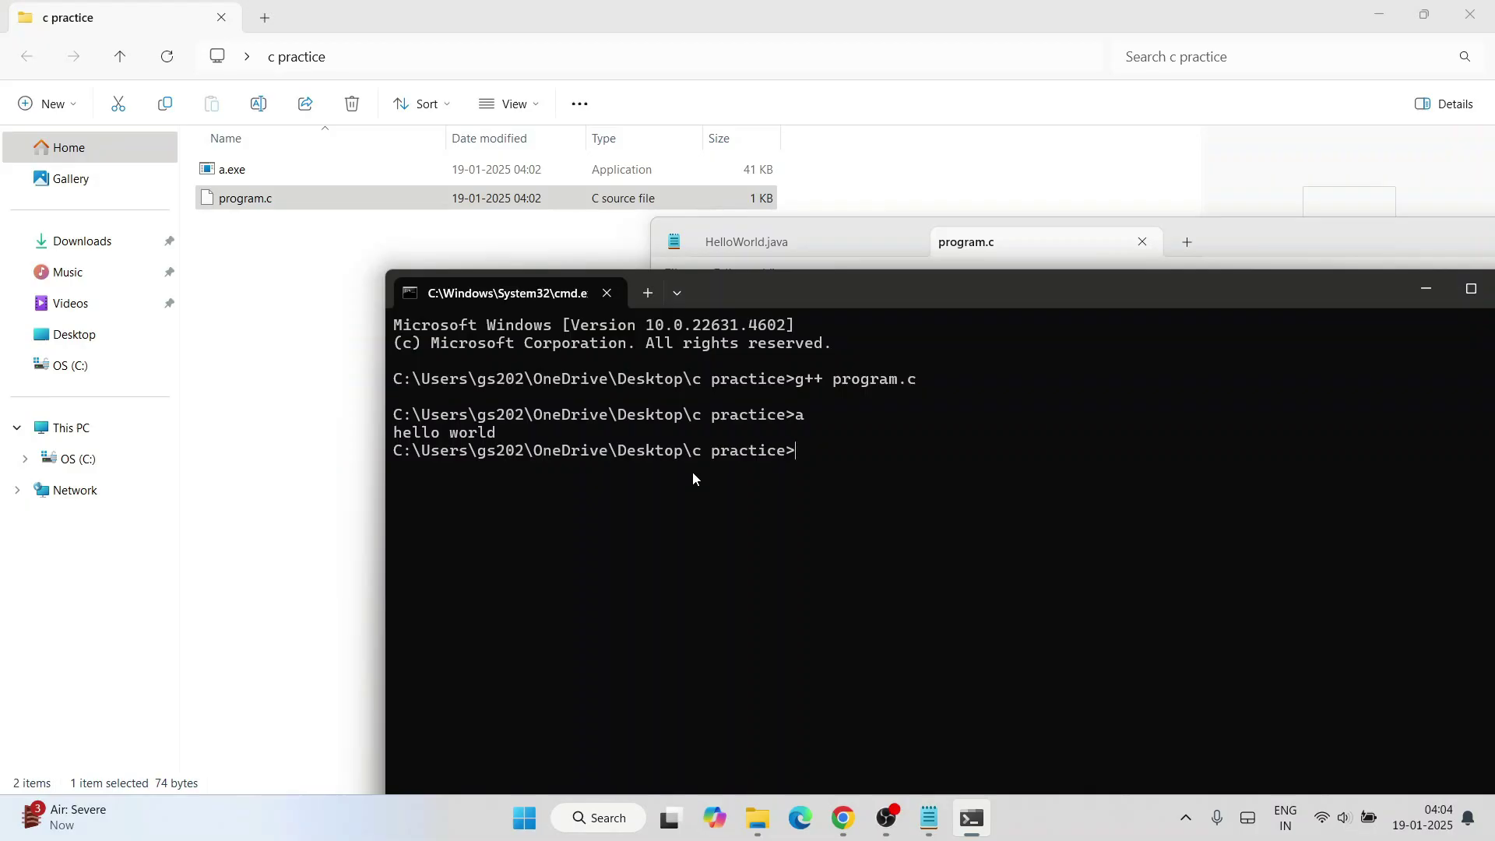
left_click(842, 818)
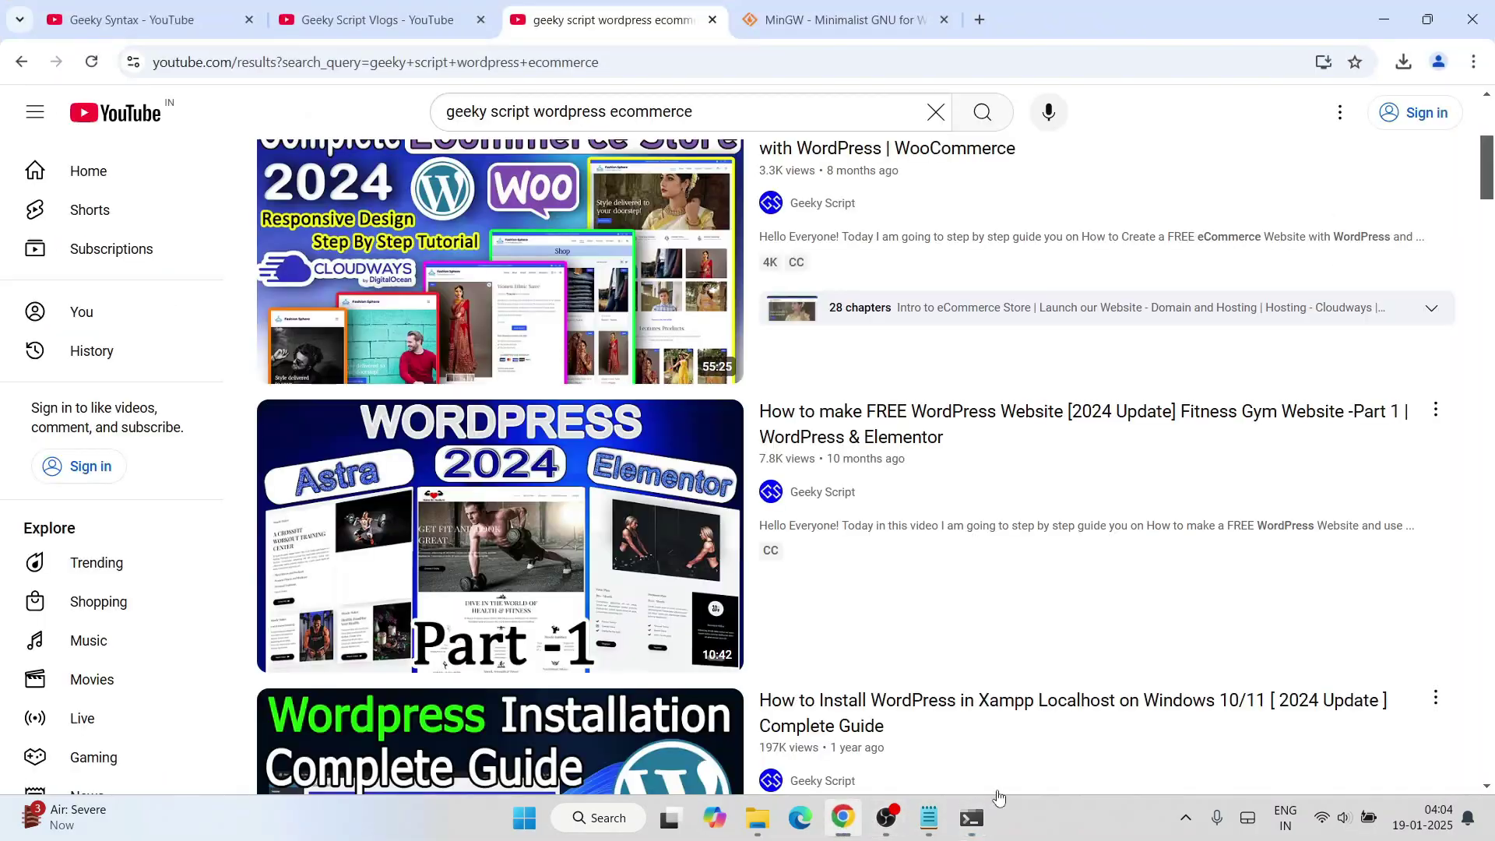
scroll(385, 350, "up", 1)
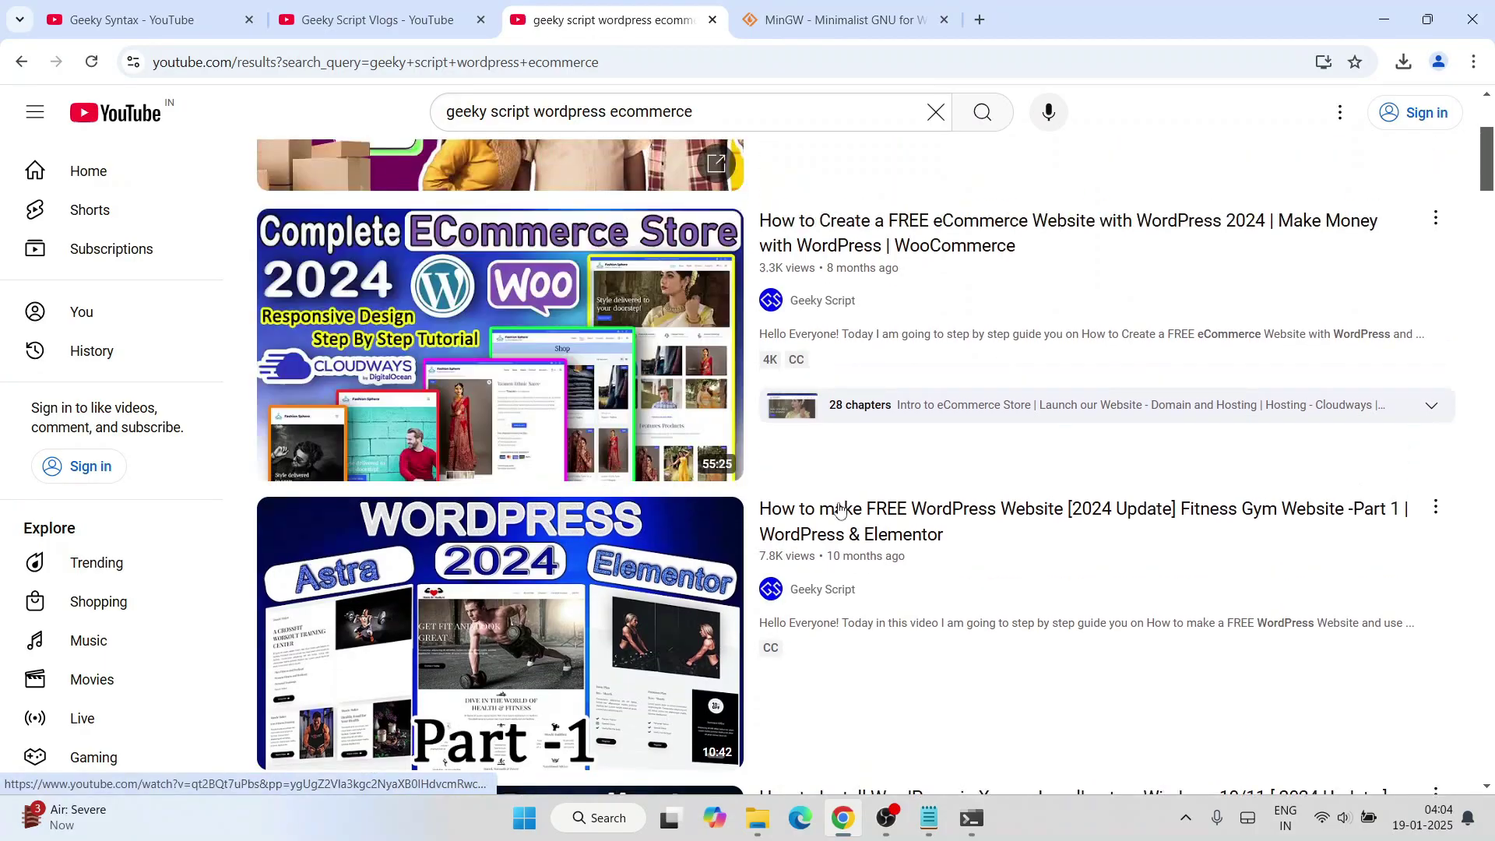
scroll(380, 411, "down", 3)
scroll(1017, 343, "down", 1)
scroll(924, 444, "up", 1)
scroll(858, 377, "down", 2)
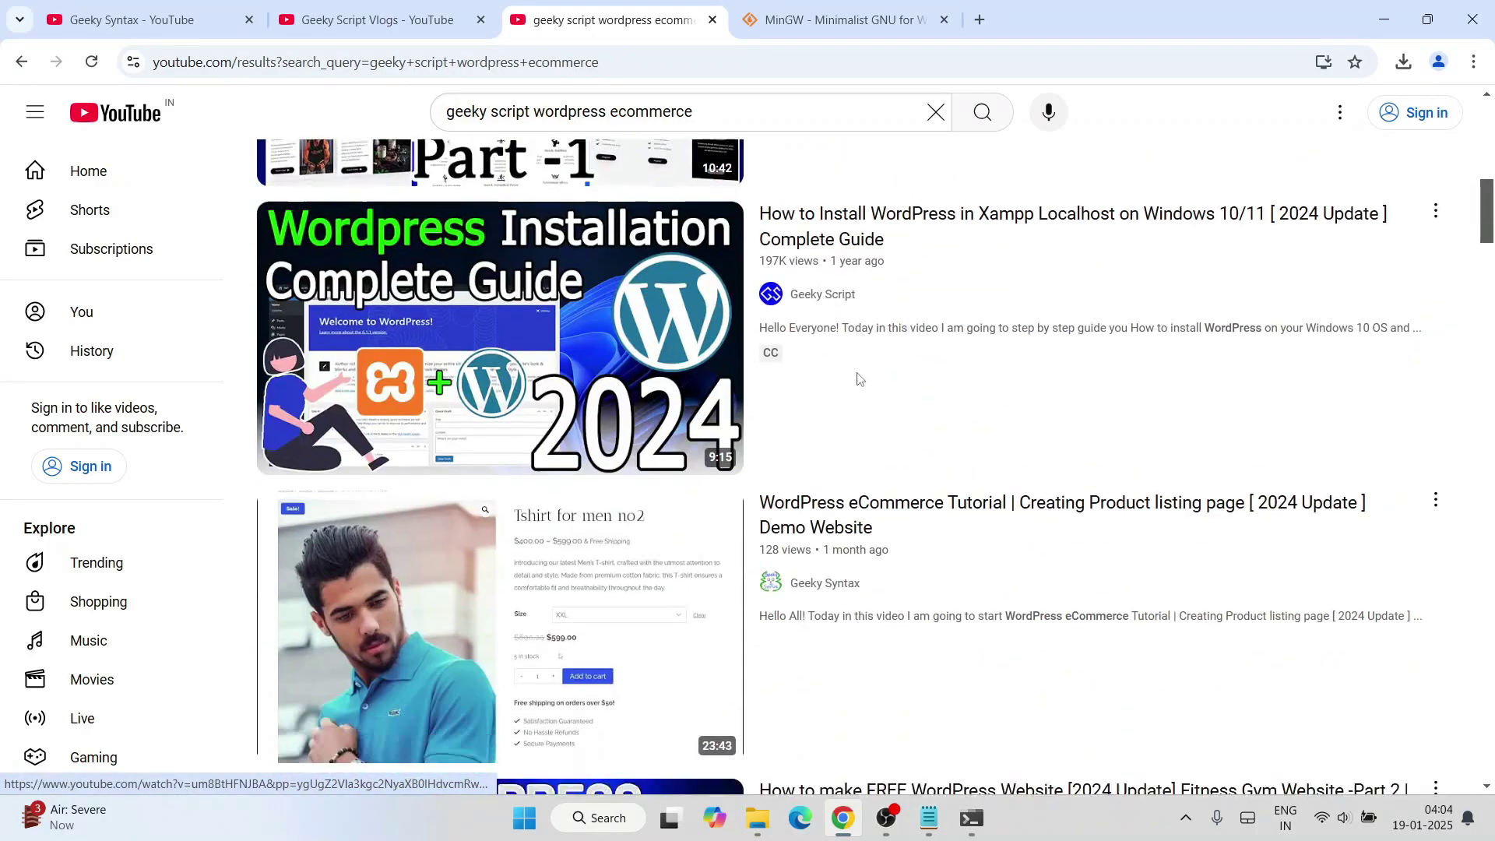
scroll(859, 383, "down", 3)
scroll(858, 383, "down", 3)
scroll(852, 397, "down", 2)
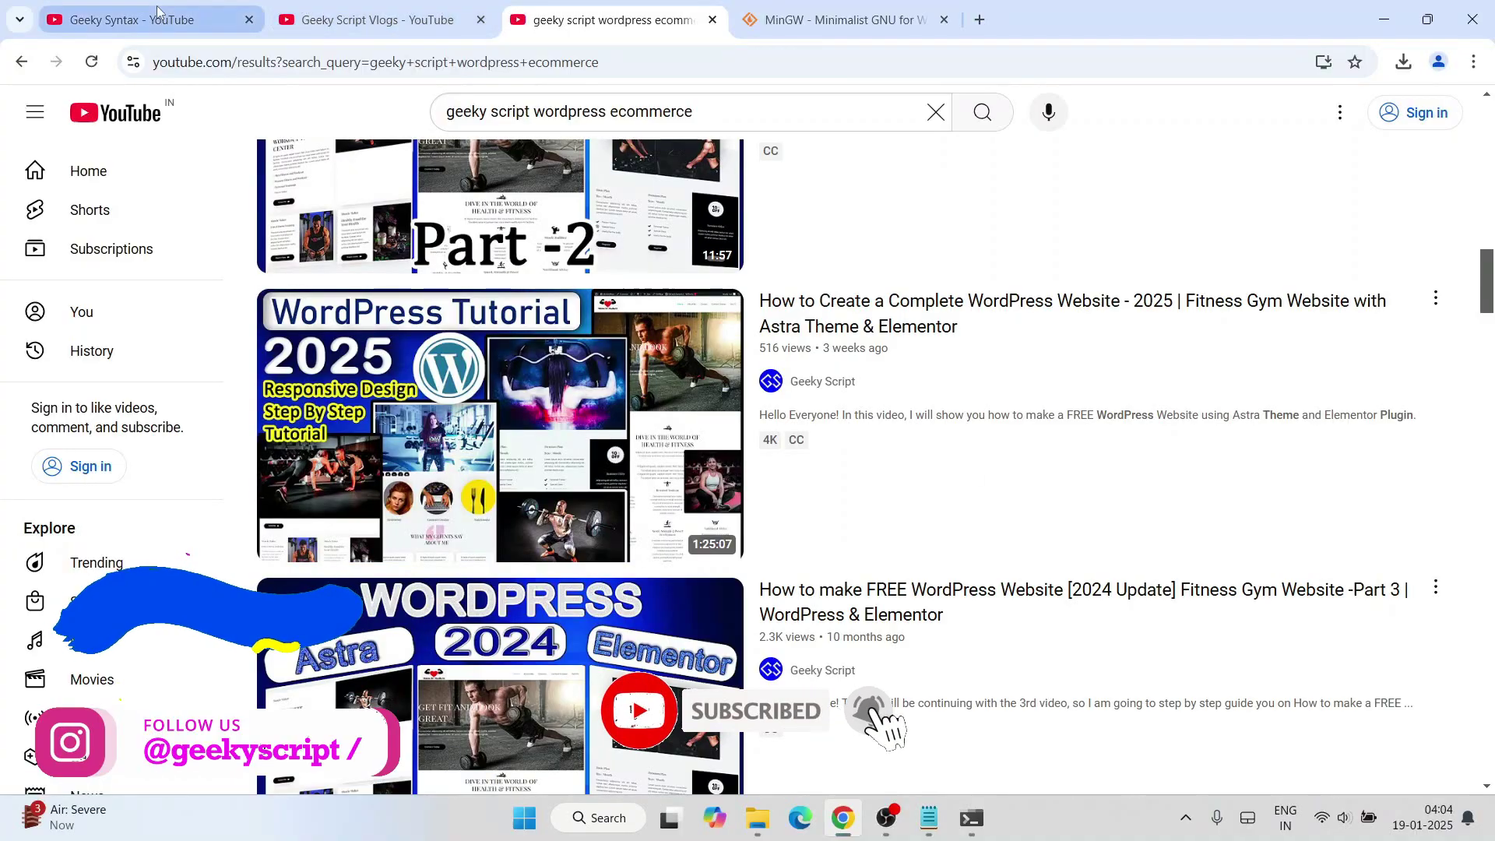
key("ctrl+1")
left_click(1383, 19)
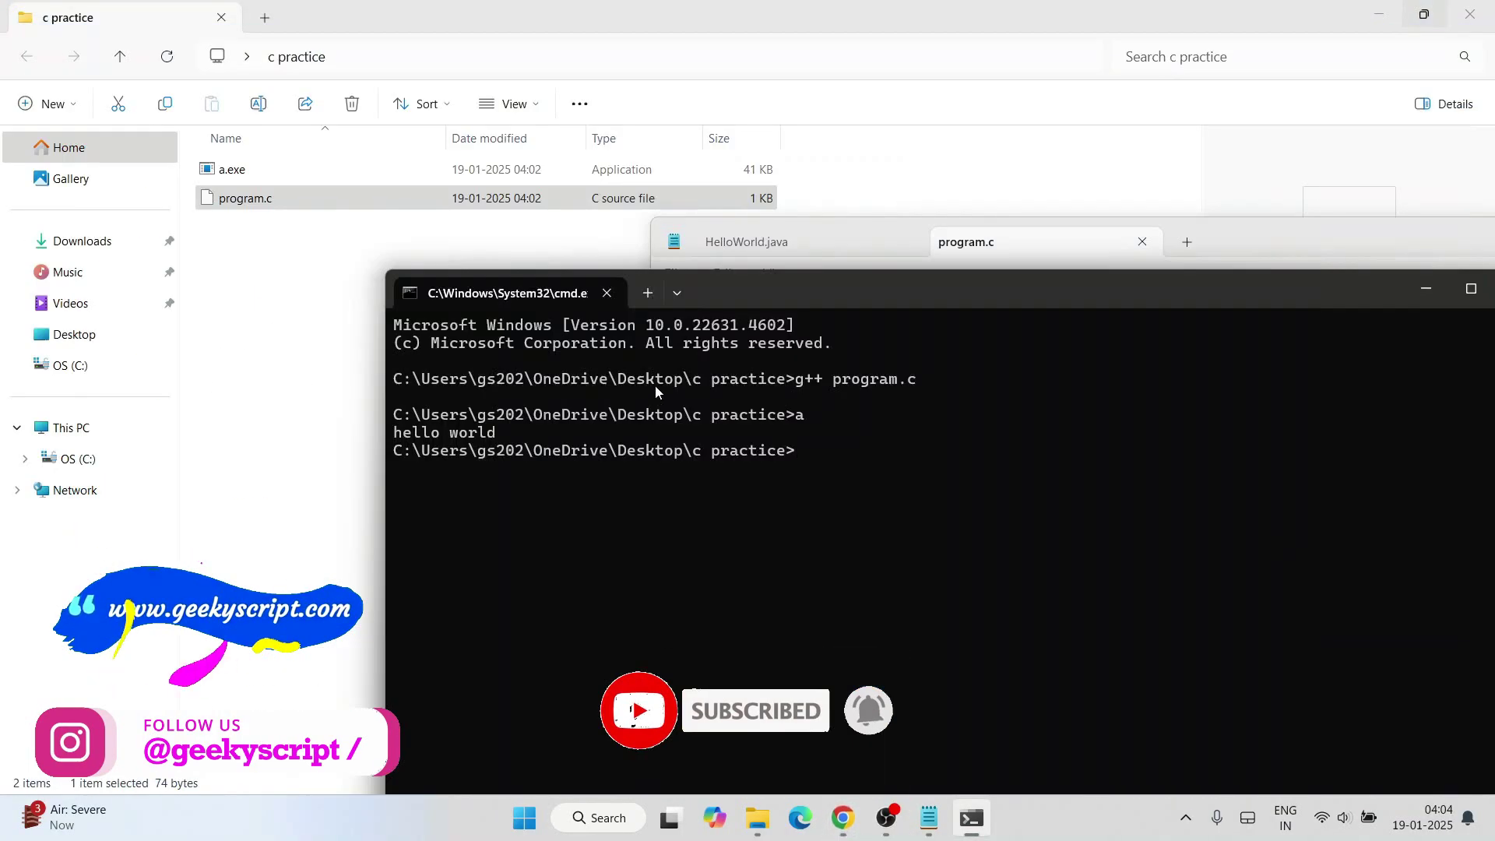